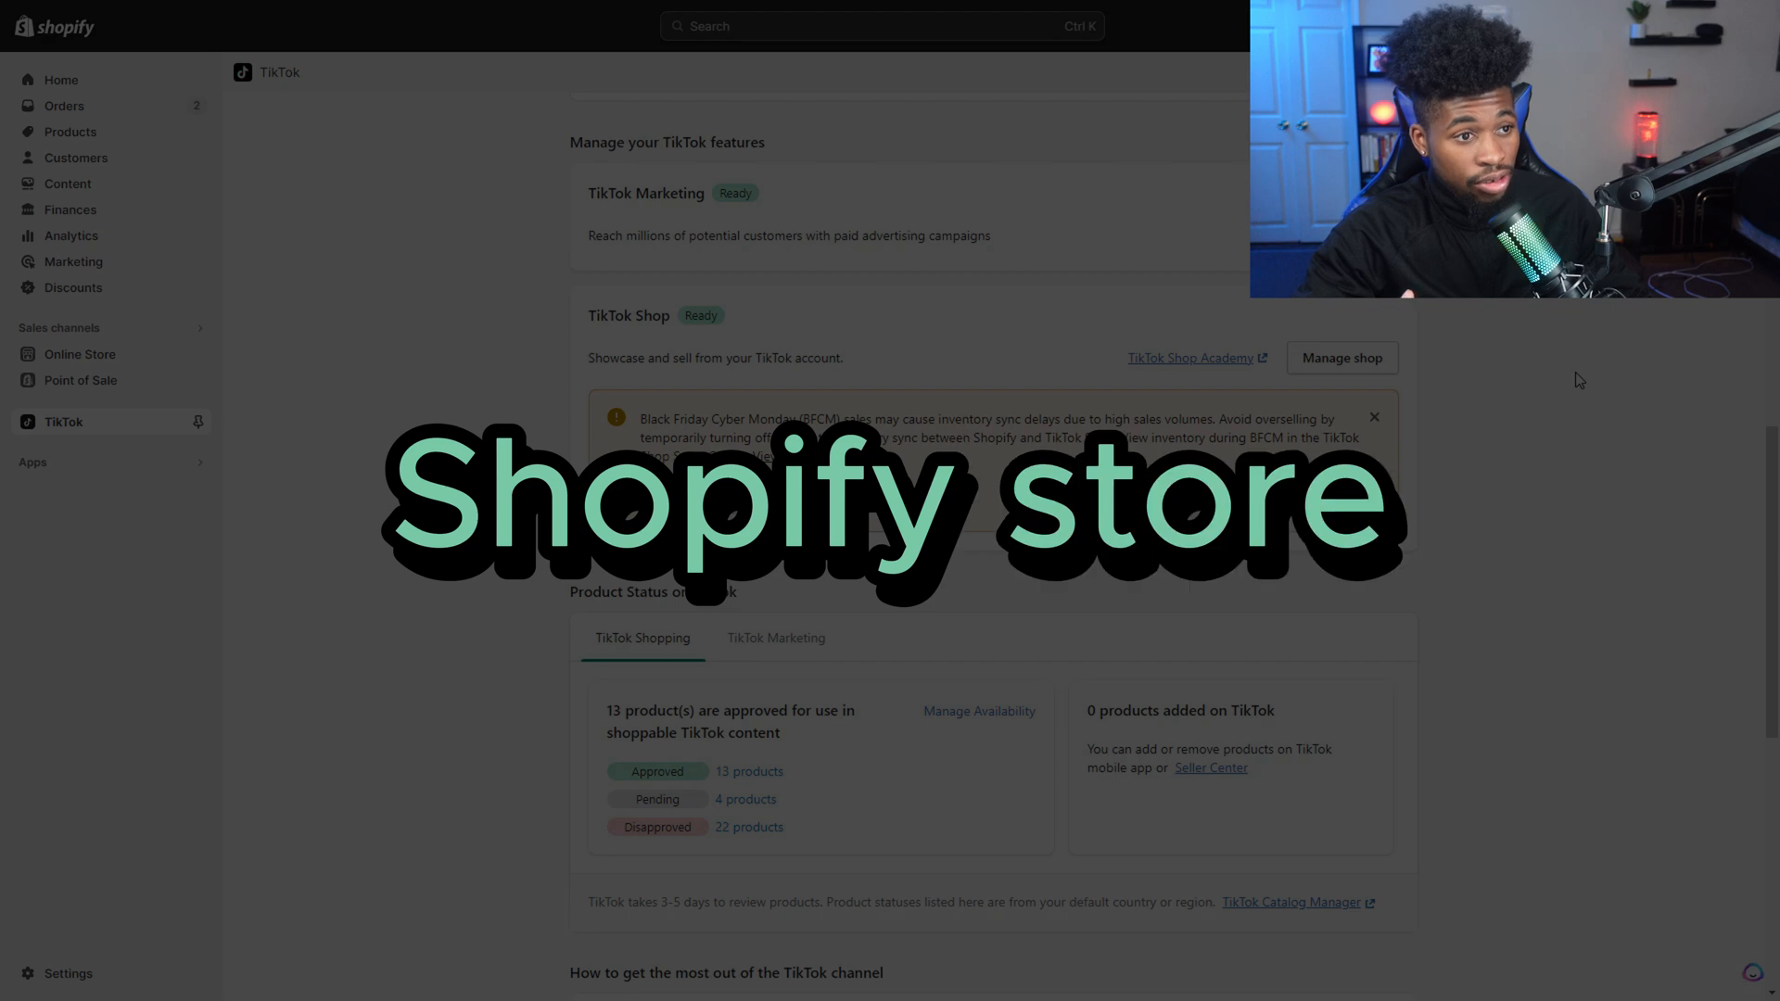
Return to the start of the TikTok channel overview and search the store admin for "pr"
{"action": "scroll", "coordinate": [1580, 381], "scroll_direction": "up", "scroll_amount": 3}
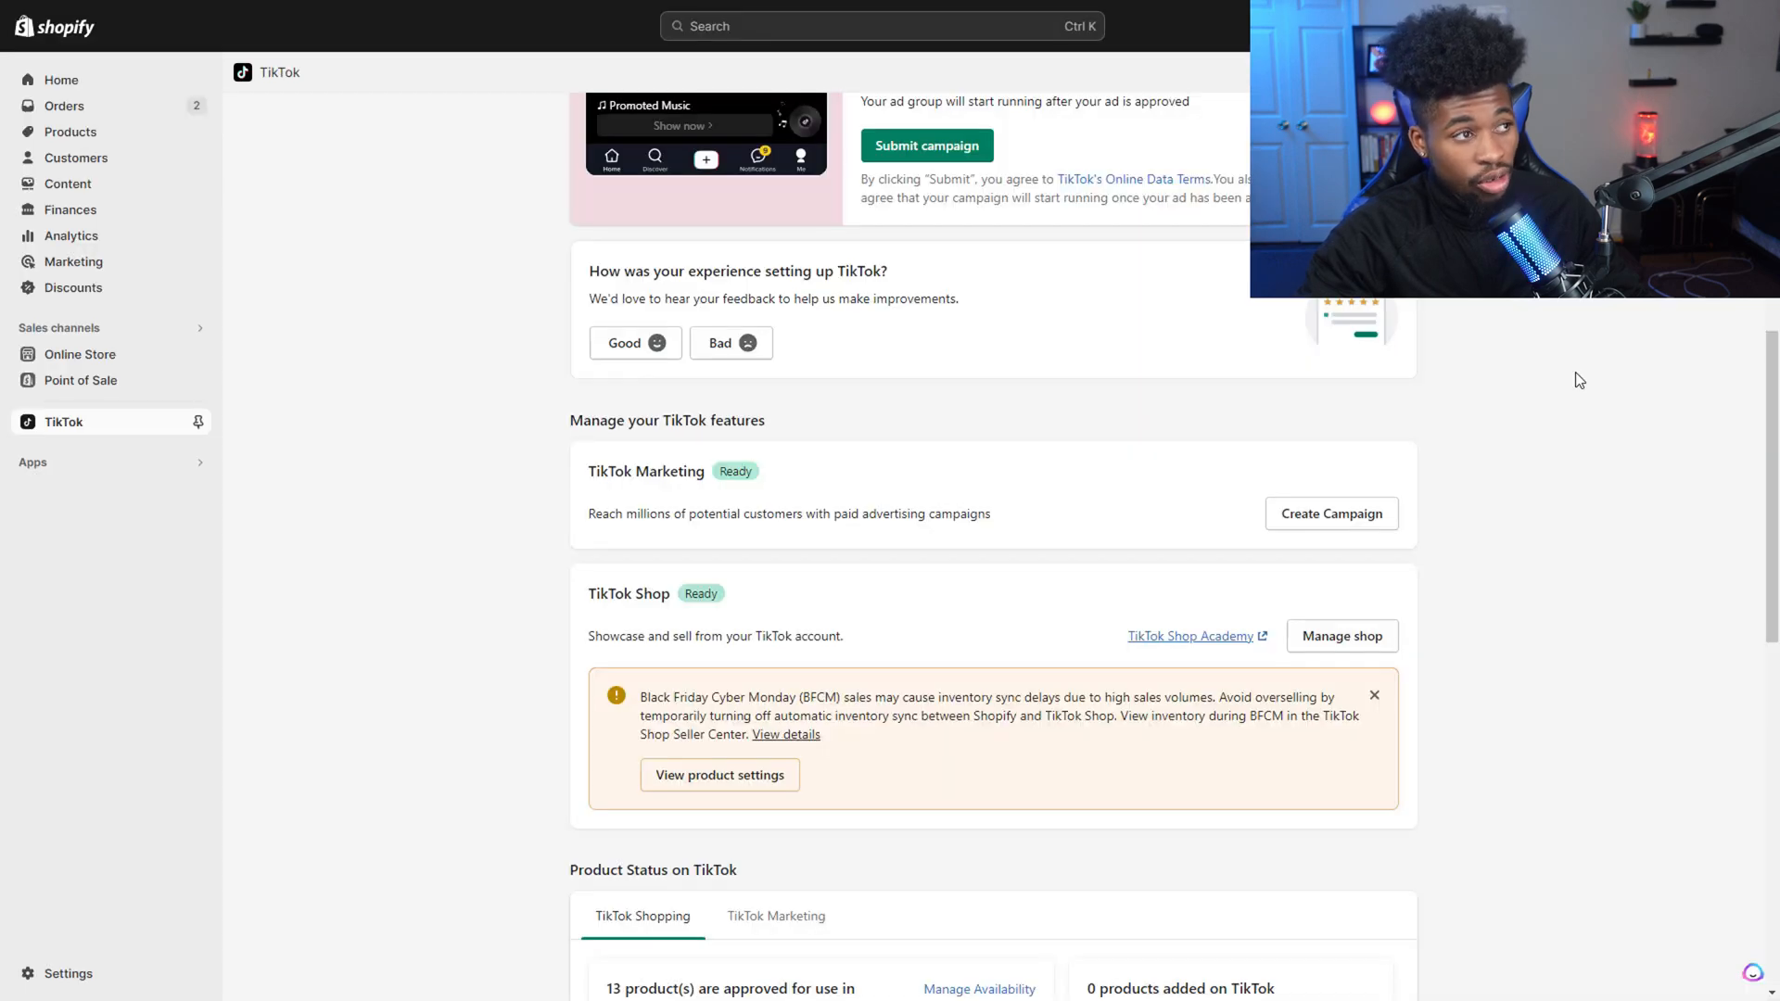
{"action": "scroll", "coordinate": [1579, 381], "scroll_direction": "up", "scroll_amount": 7}
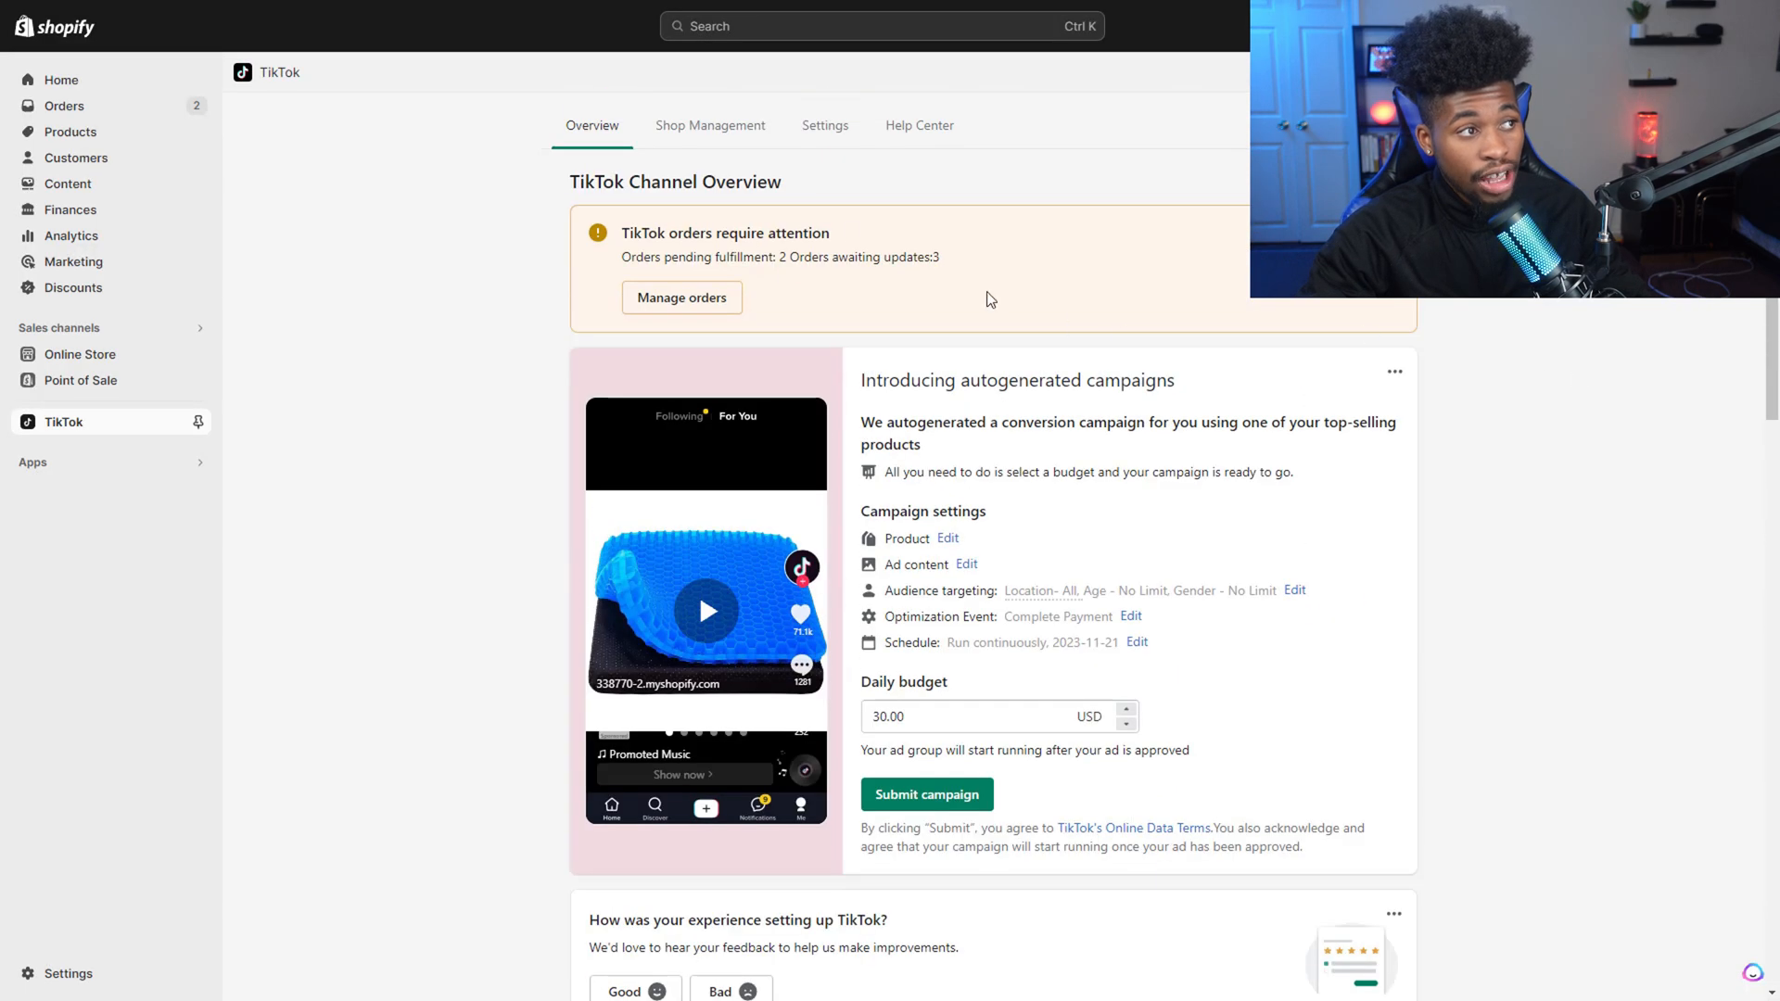
{"action": "left_click", "coordinate": [746, 28]}
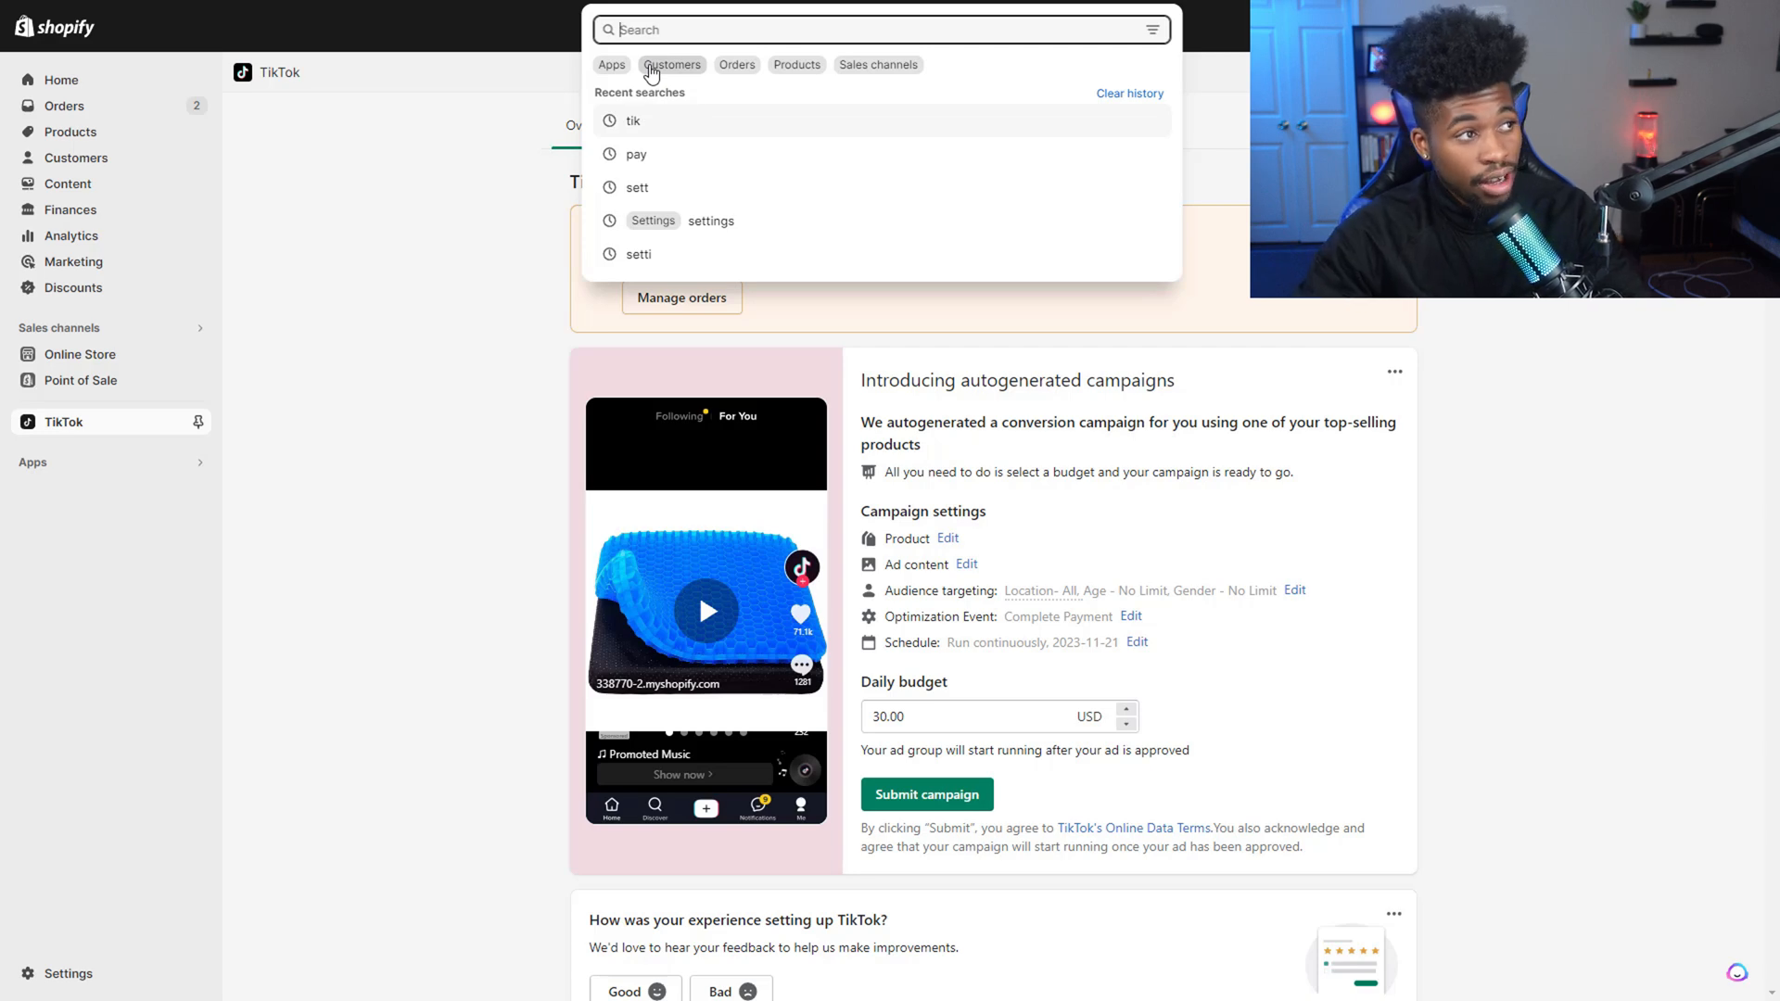
{"action": "type", "text": "pr"}
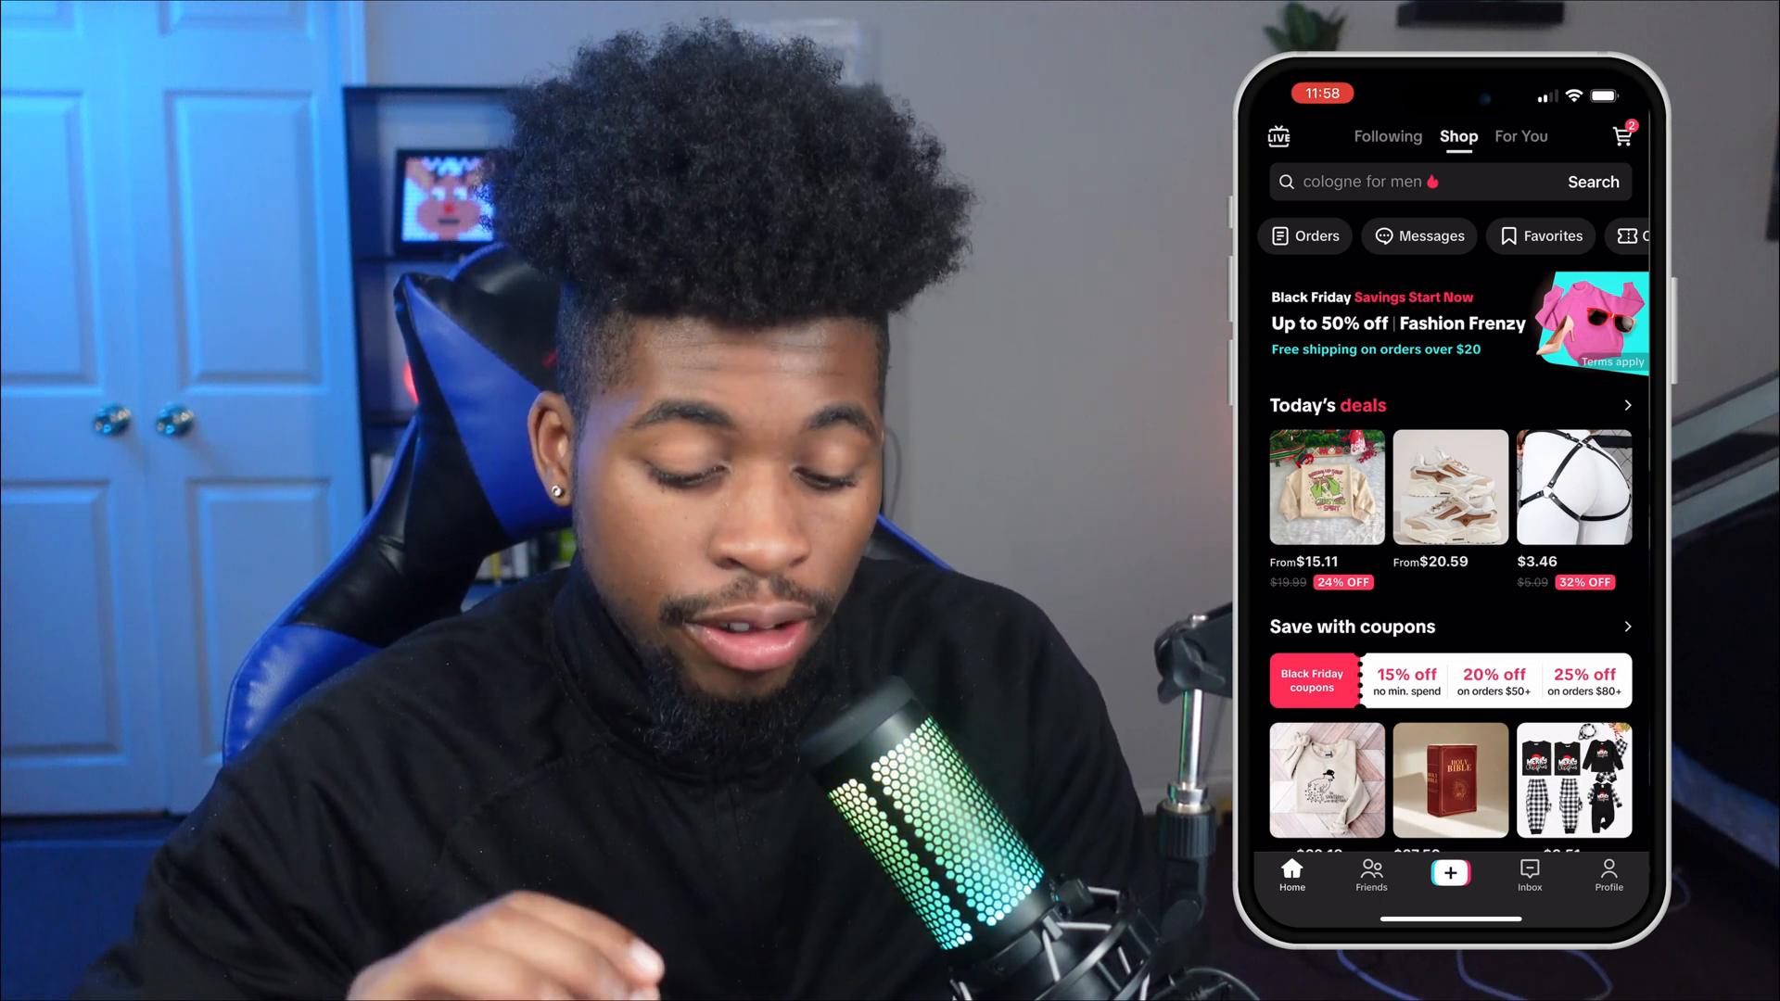
In the TikTok app's Shop, search for men's clothing and browse the sweatshirt and hoodie designs with their sales figures
{"action": "left_click", "coordinate": [1419, 182]}
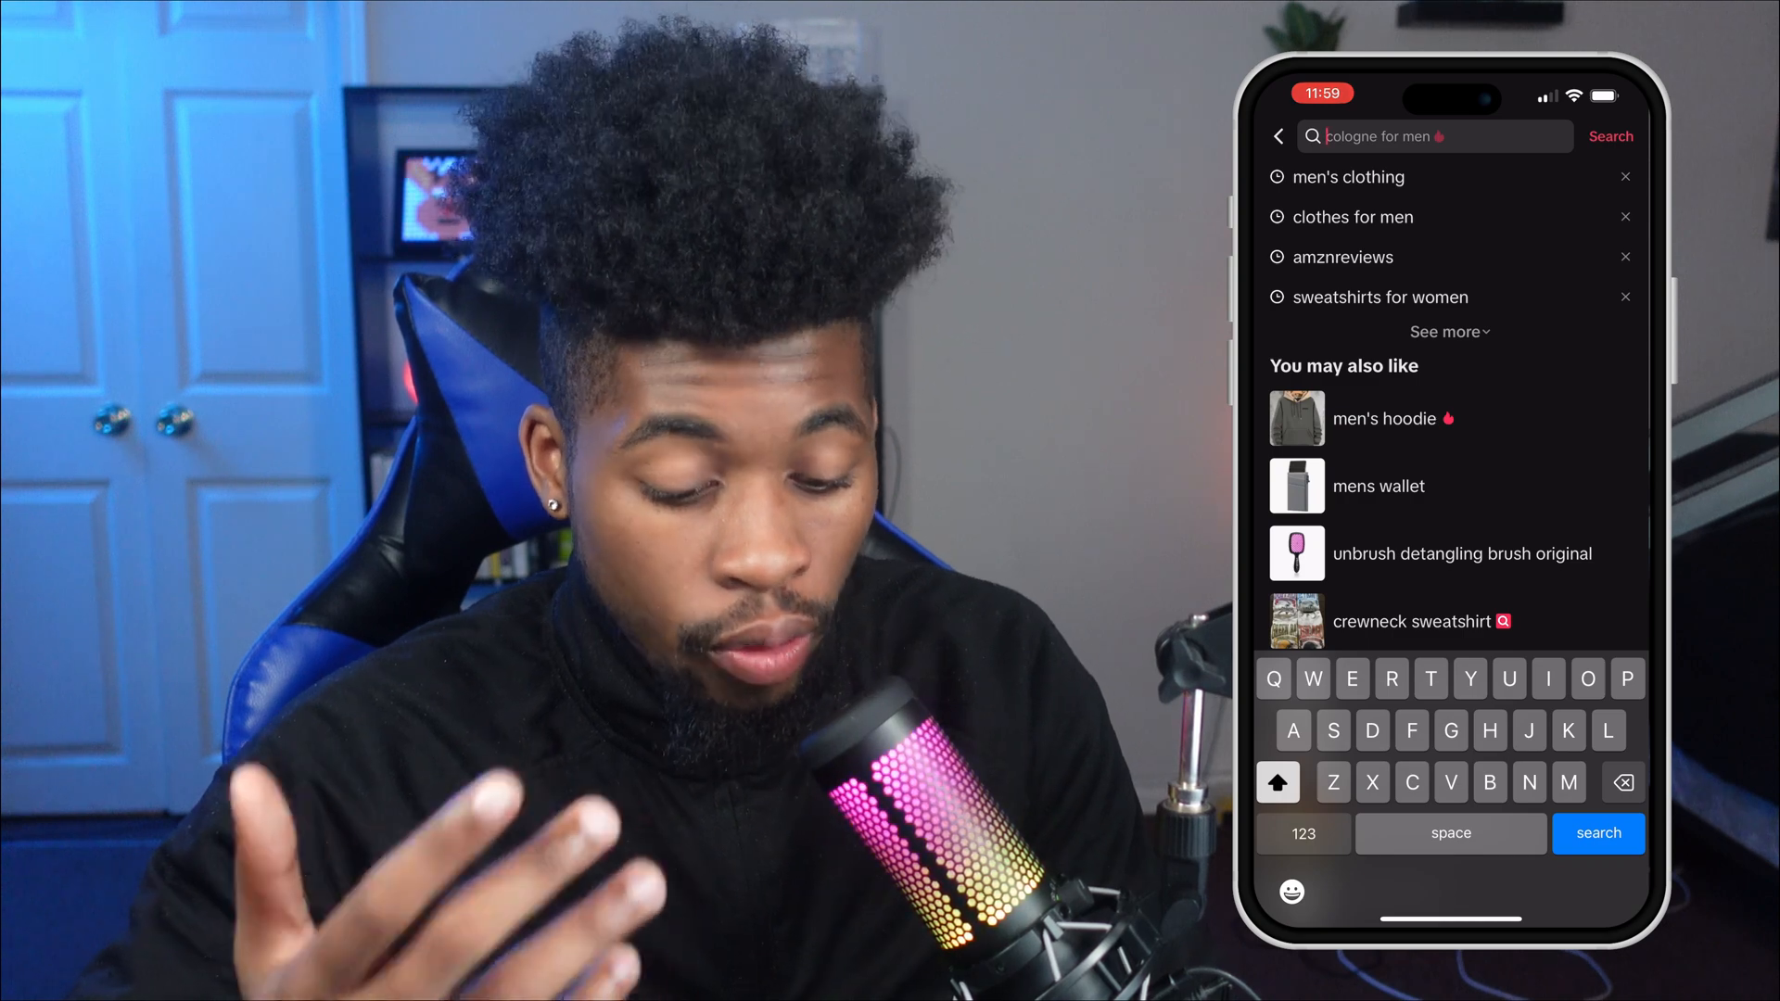
{"action": "left_click", "coordinate": [1350, 177]}
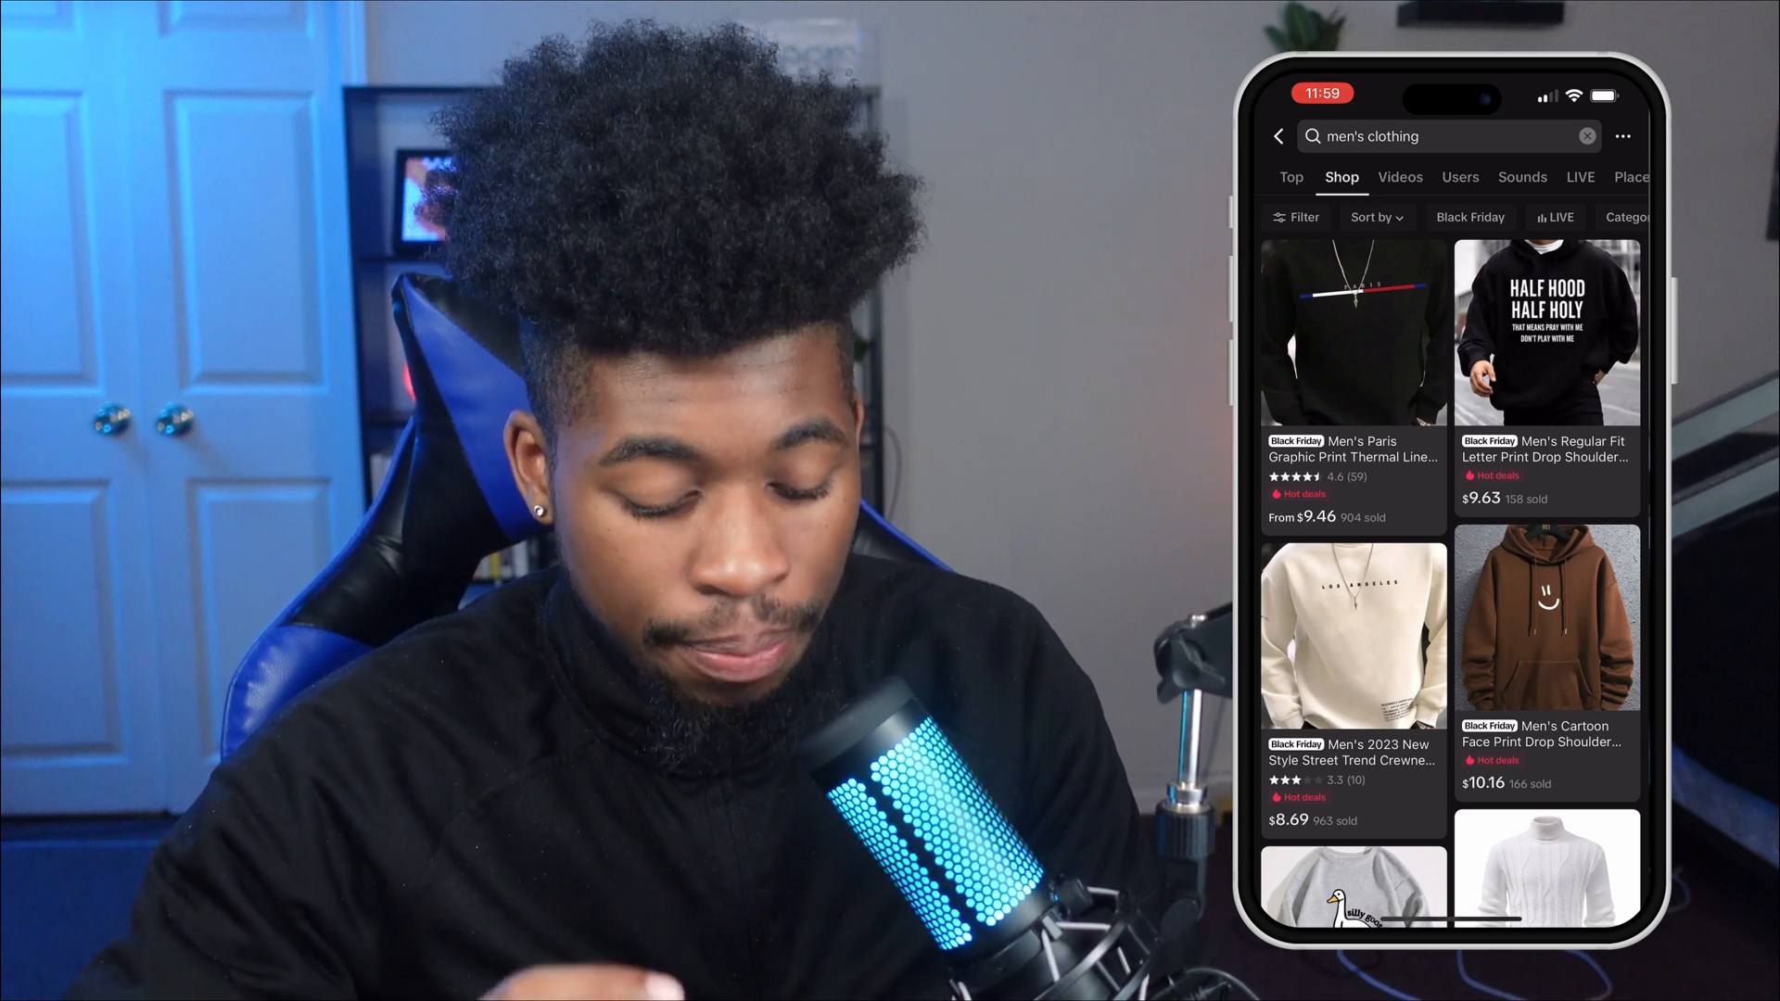
{"action": "scroll", "coordinate": [1451, 584], "scroll_direction": "down", "scroll_amount": 1}
{"action": "scroll", "coordinate": [1451, 584], "scroll_direction": "up", "scroll_amount": 1}
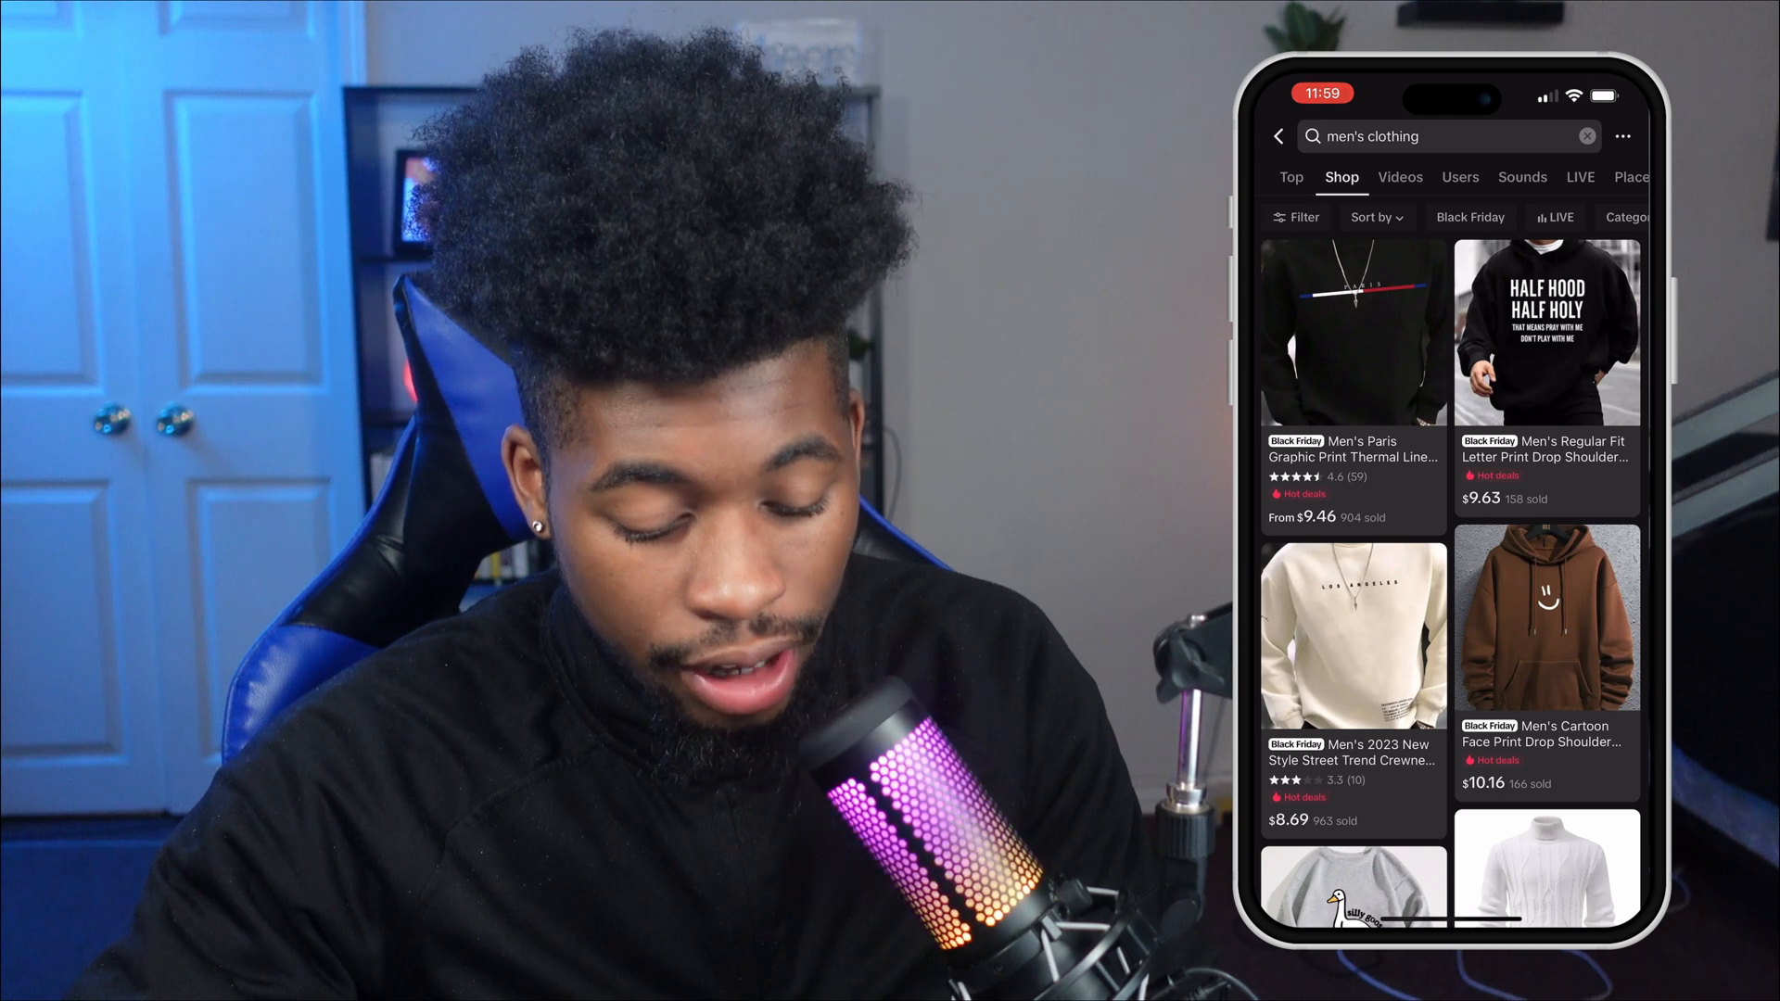
{"action": "scroll", "coordinate": [1451, 585], "scroll_direction": "down", "scroll_amount": 1}
{"action": "scroll", "coordinate": [1451, 584], "scroll_direction": "up", "scroll_amount": 1}
{"action": "scroll", "coordinate": [1451, 585], "scroll_direction": "down", "scroll_amount": 1}
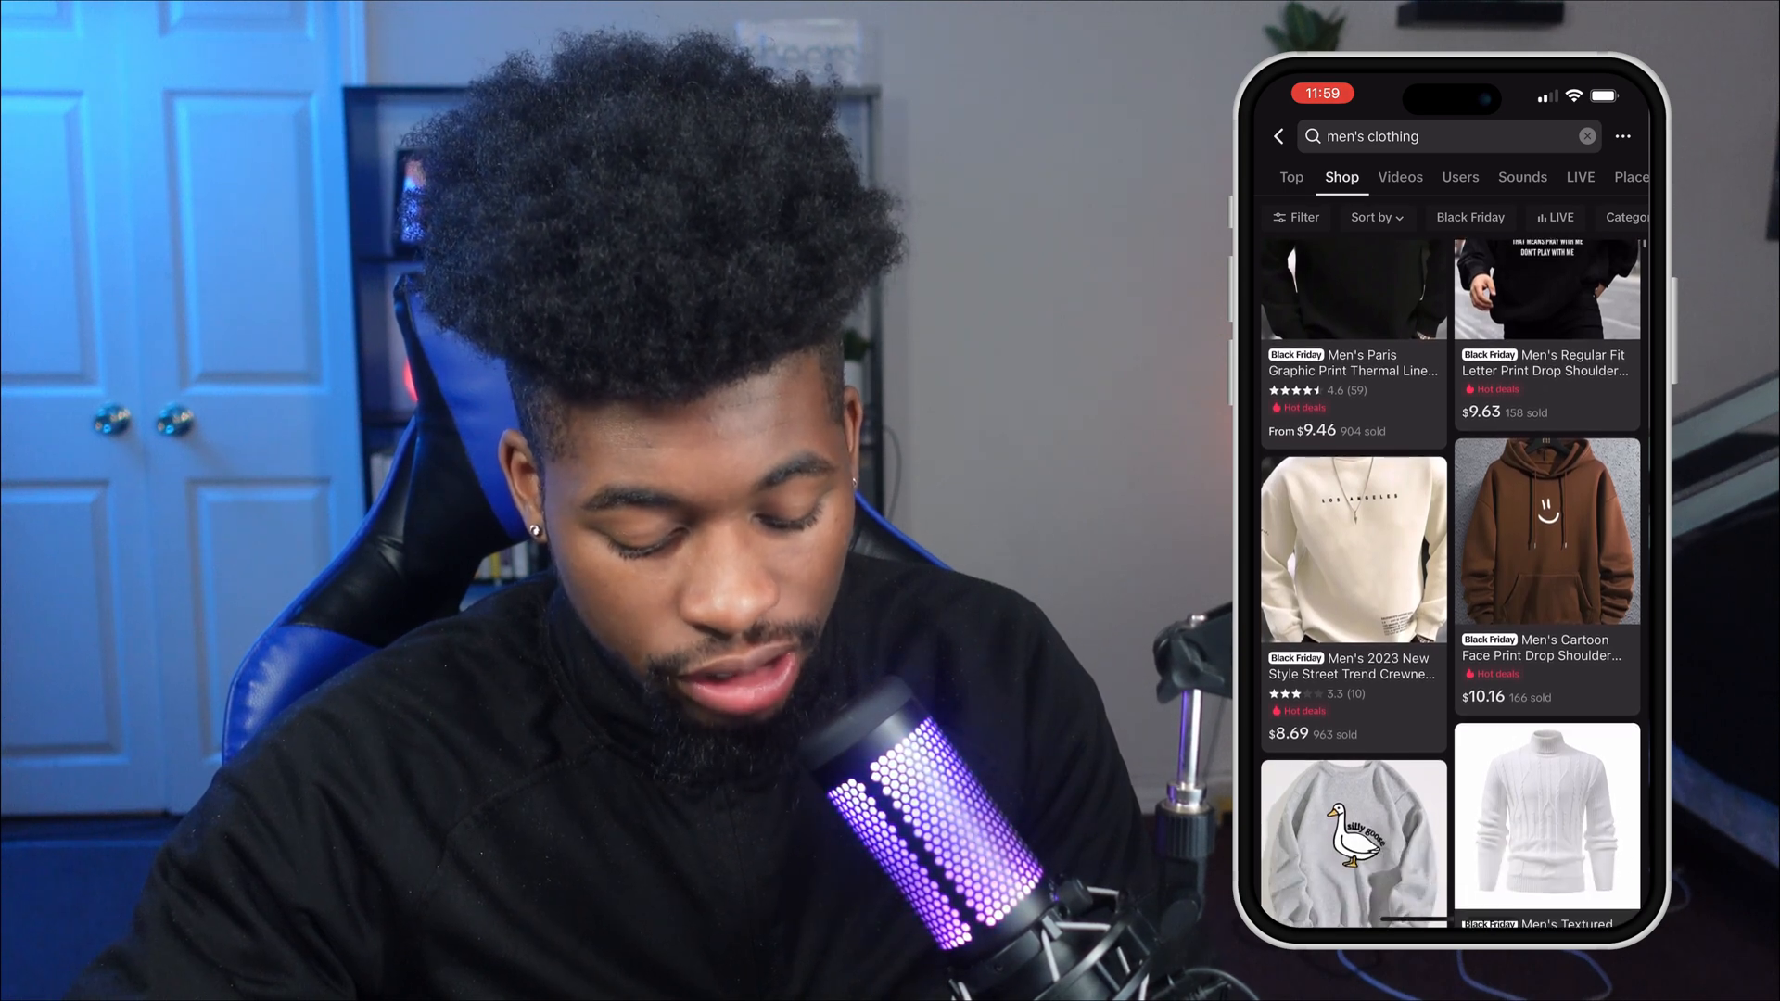
{"action": "scroll", "coordinate": [1451, 585], "scroll_direction": "down", "scroll_amount": 1}
{"action": "scroll", "coordinate": [1451, 584], "scroll_direction": "down", "scroll_amount": 2}
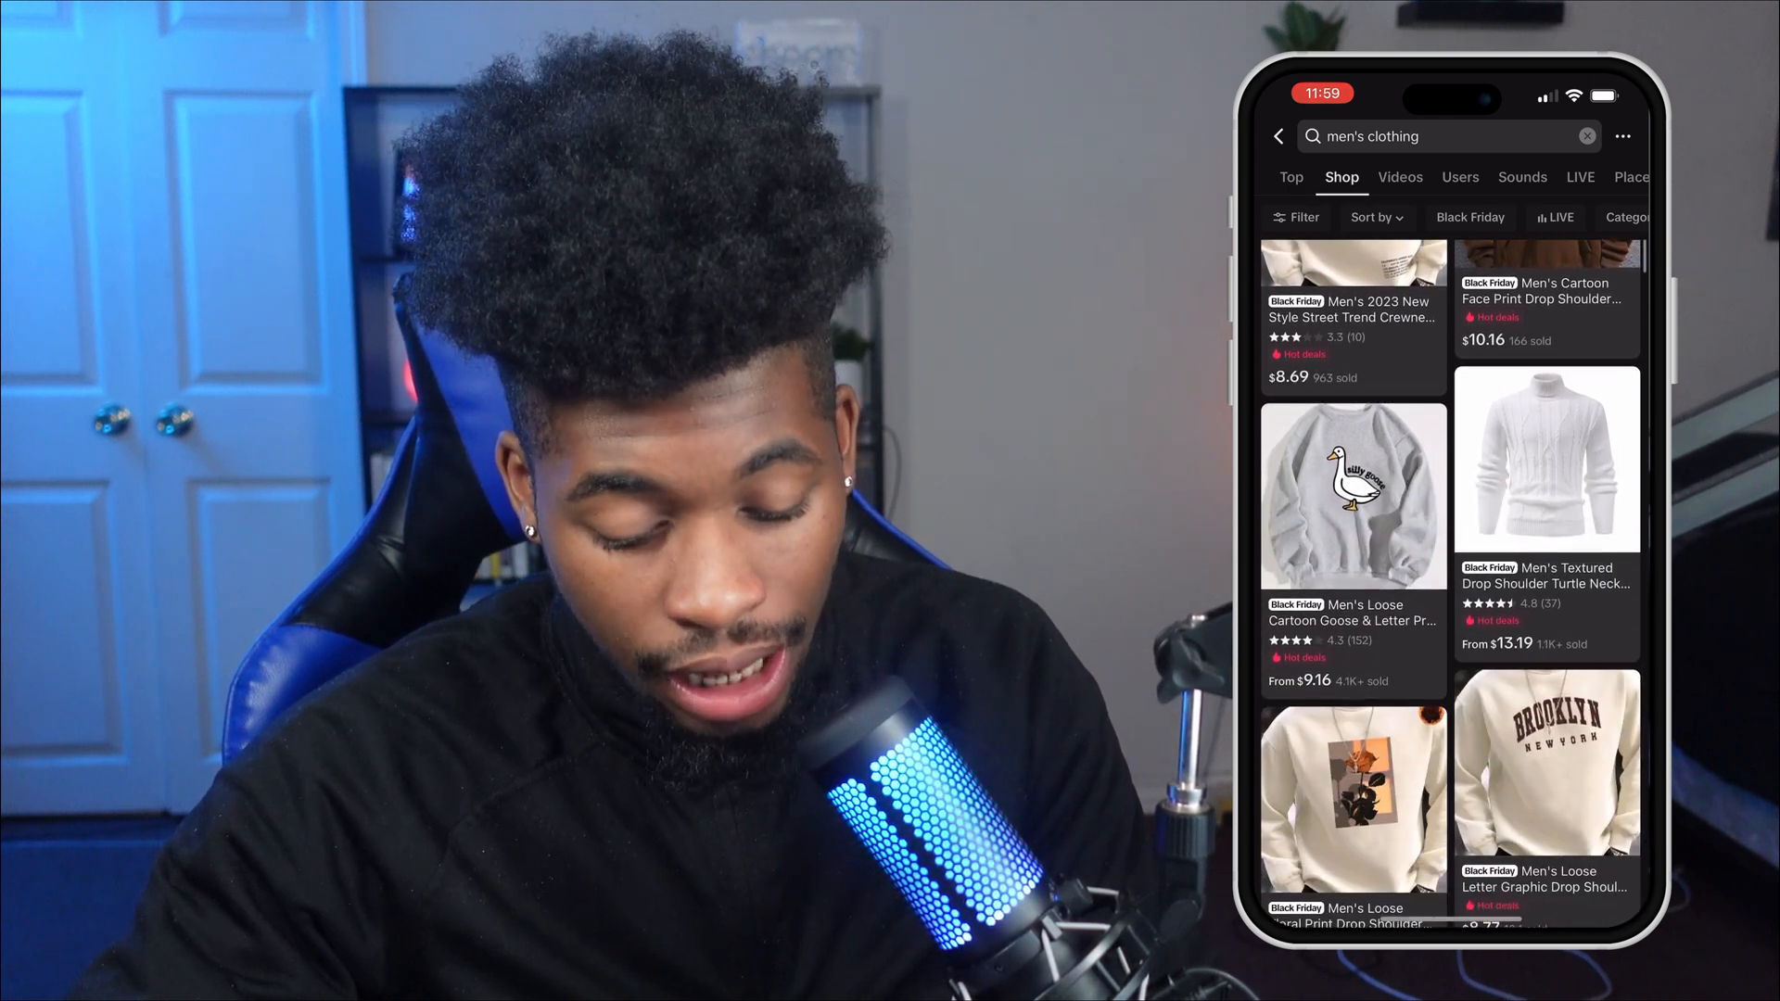
{"action": "scroll", "coordinate": [1451, 584], "scroll_direction": "down", "scroll_amount": 1}
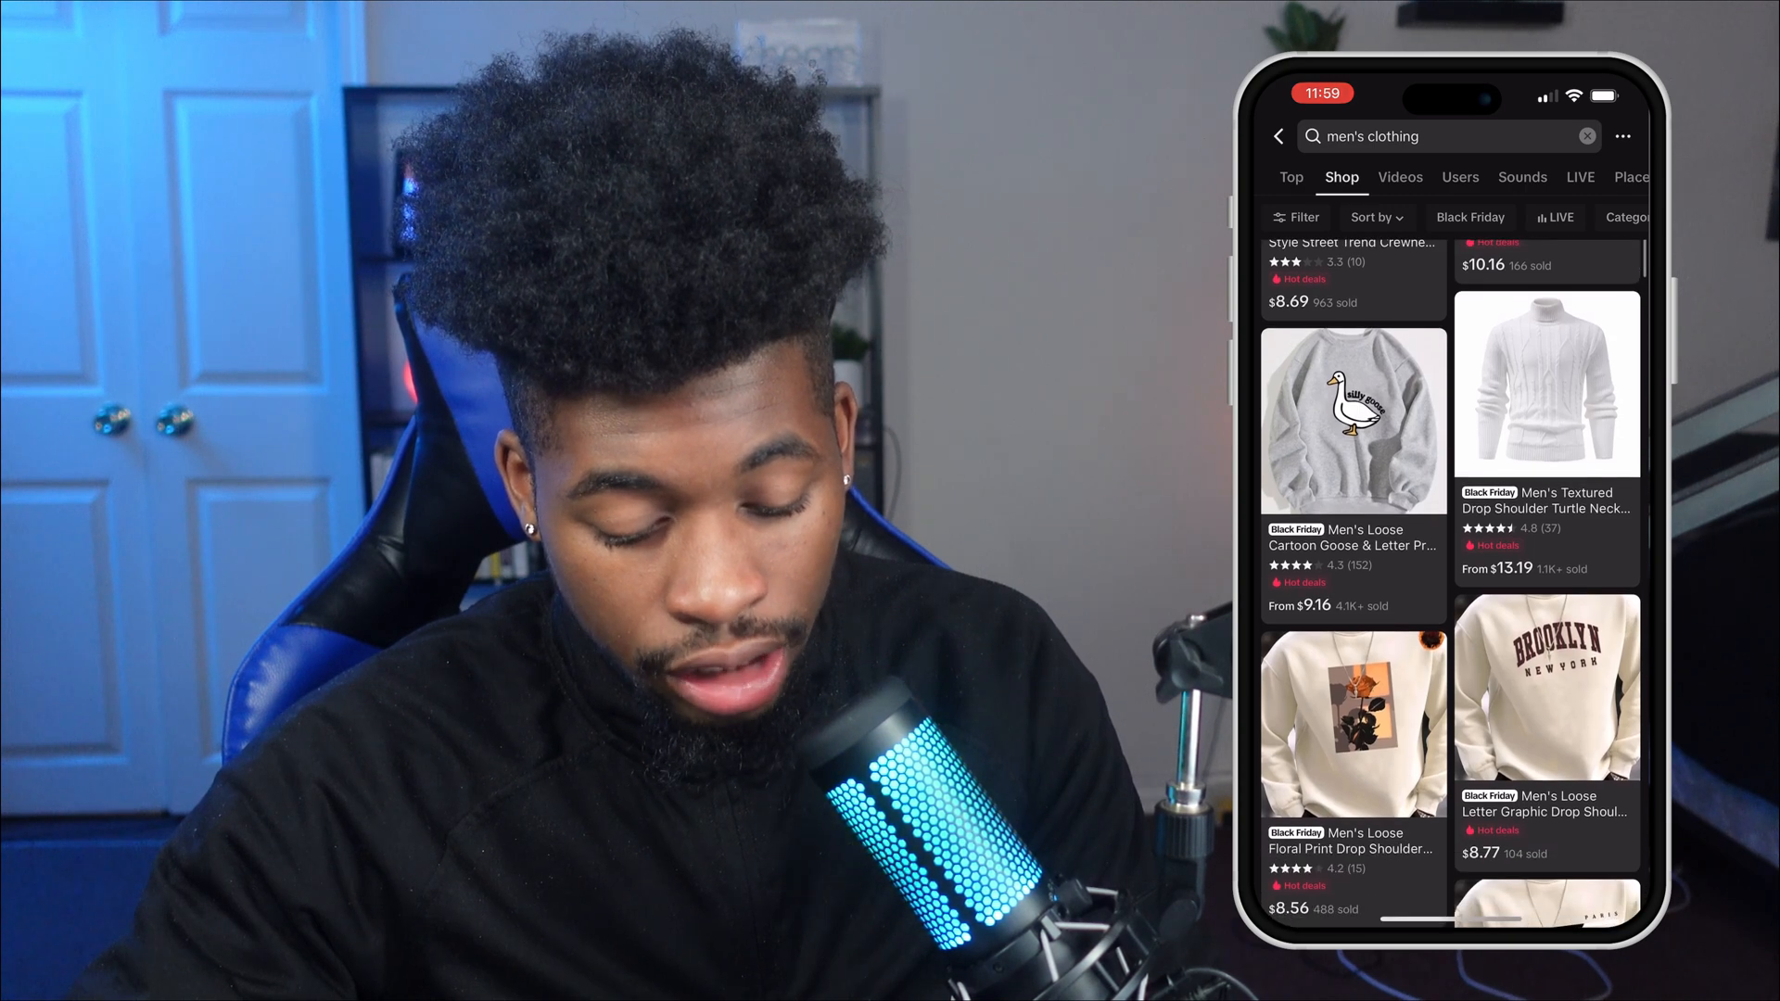
Open the men's cartoon goose sweatshirt listing and examine its design, price, rating and units sold
{"action": "left_click", "coordinate": [1354, 422]}
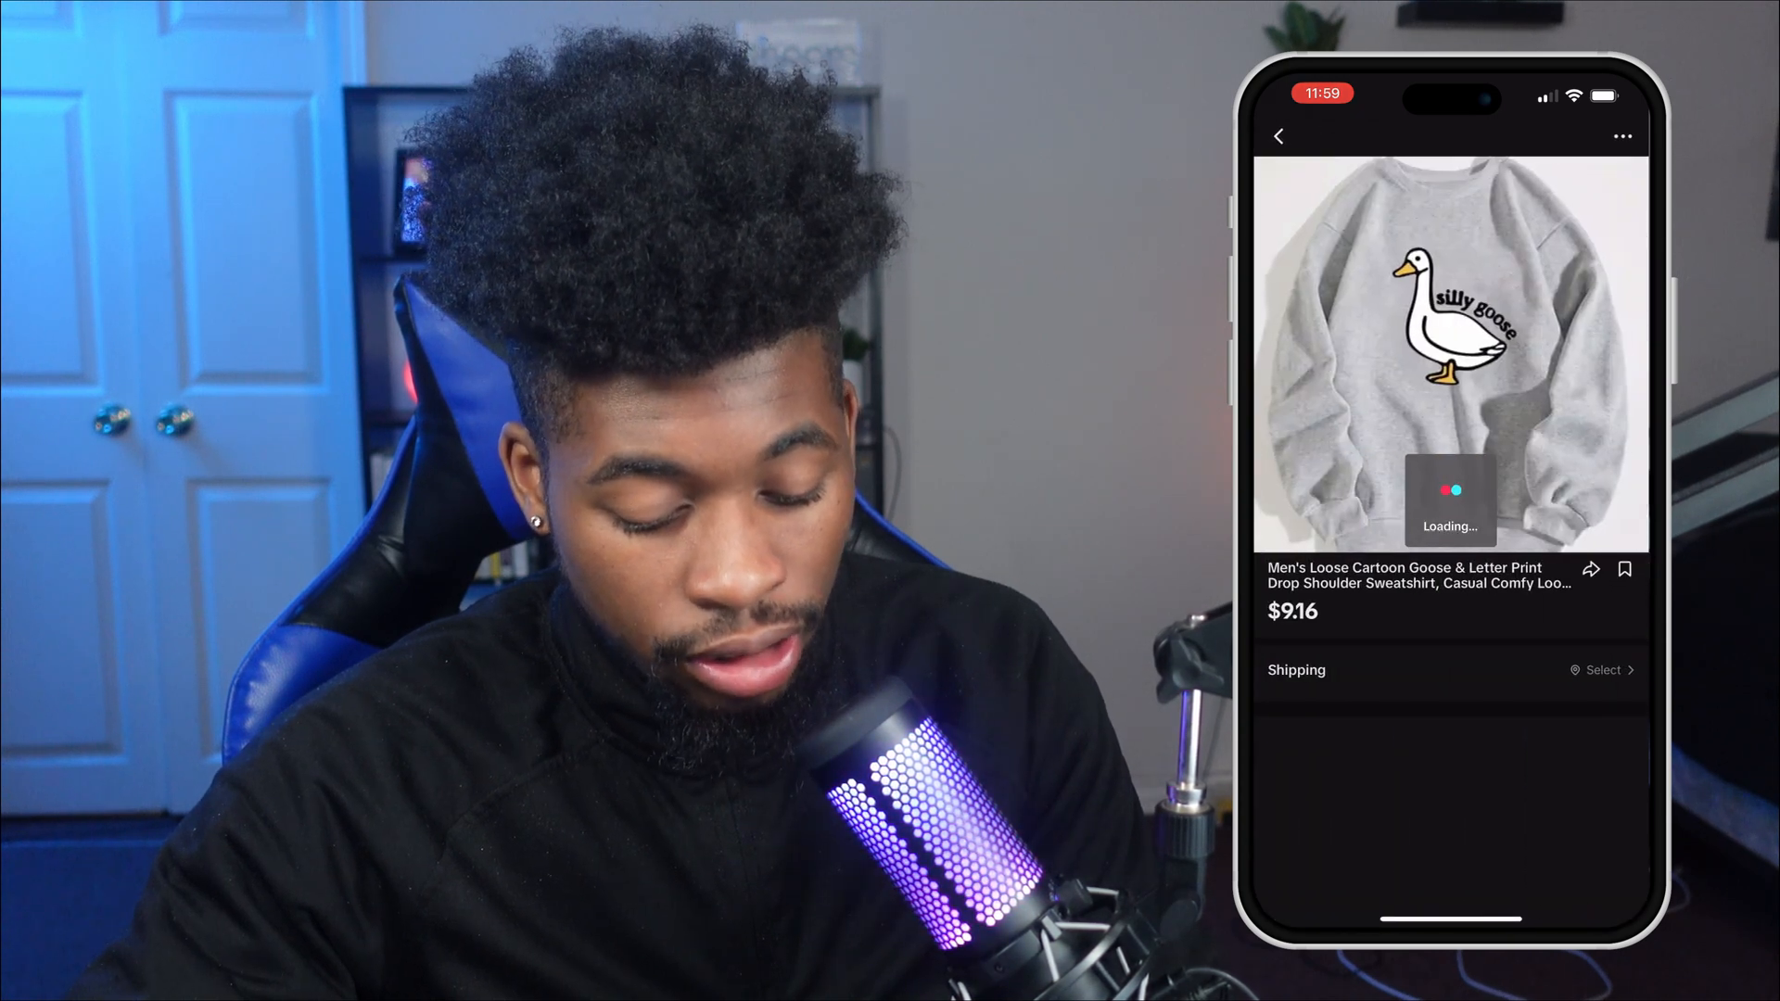
{"action": "scroll", "coordinate": [1451, 584], "scroll_direction": "down", "scroll_amount": 3}
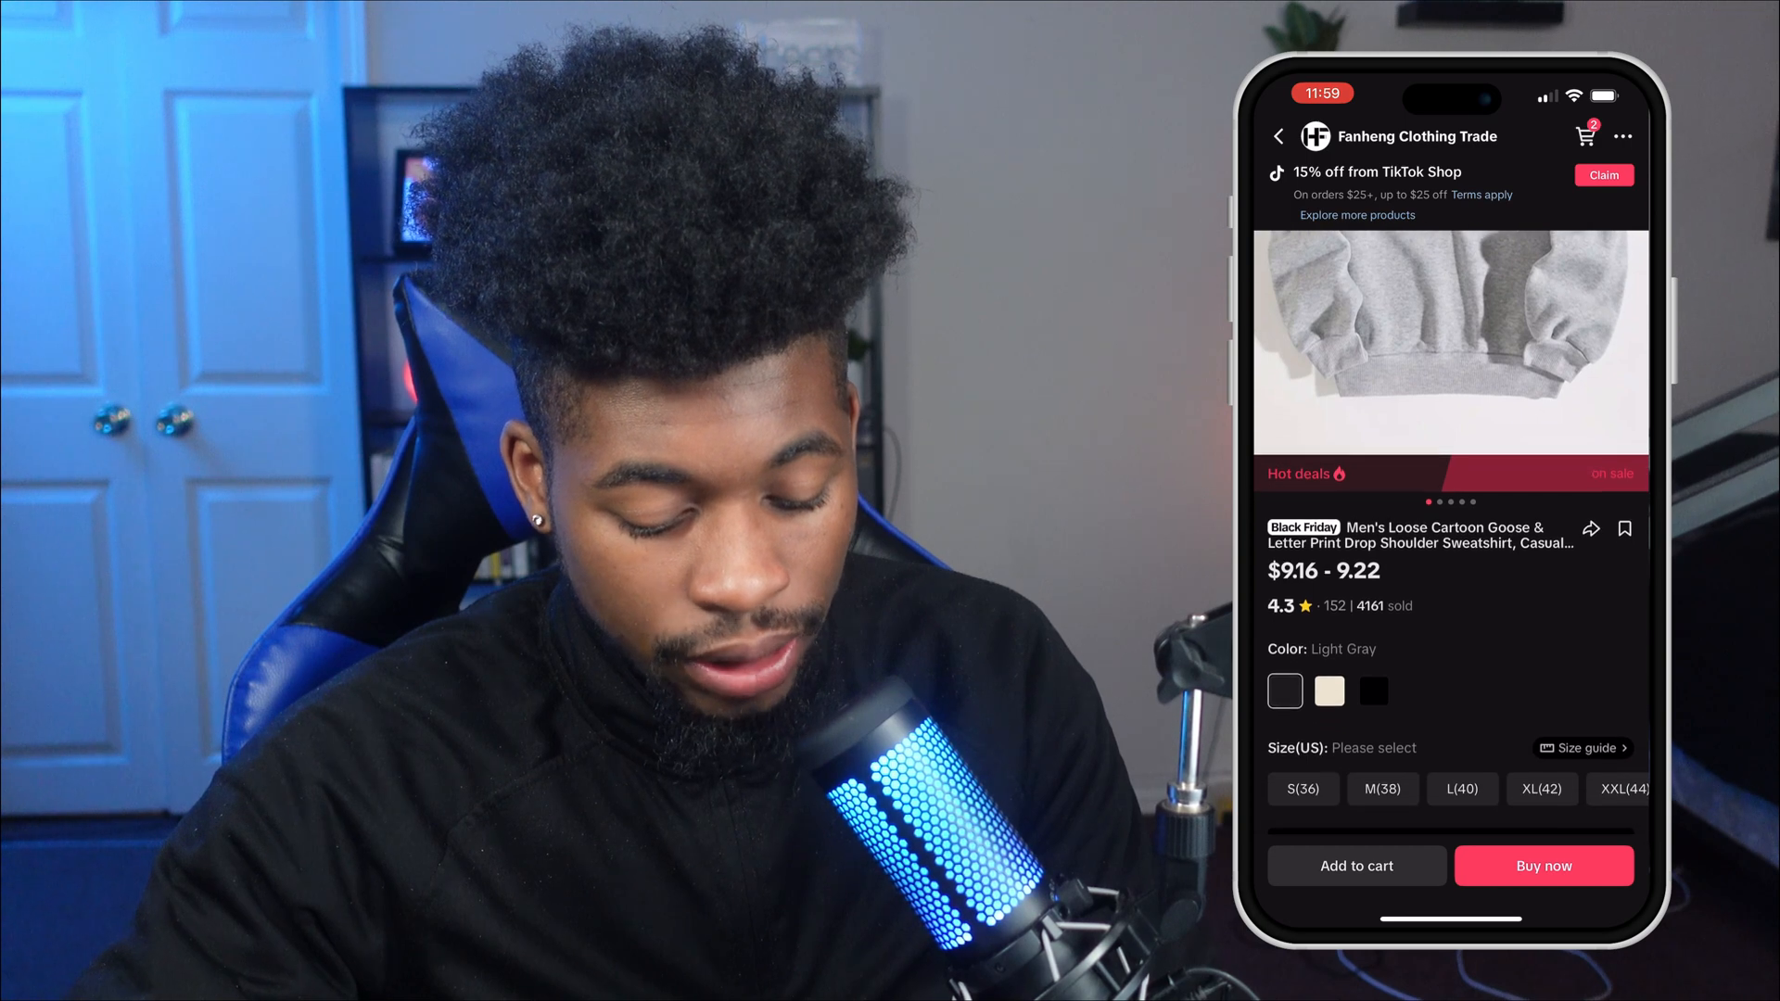
{"action": "scroll", "coordinate": [1451, 556], "scroll_direction": "up", "scroll_amount": 3}
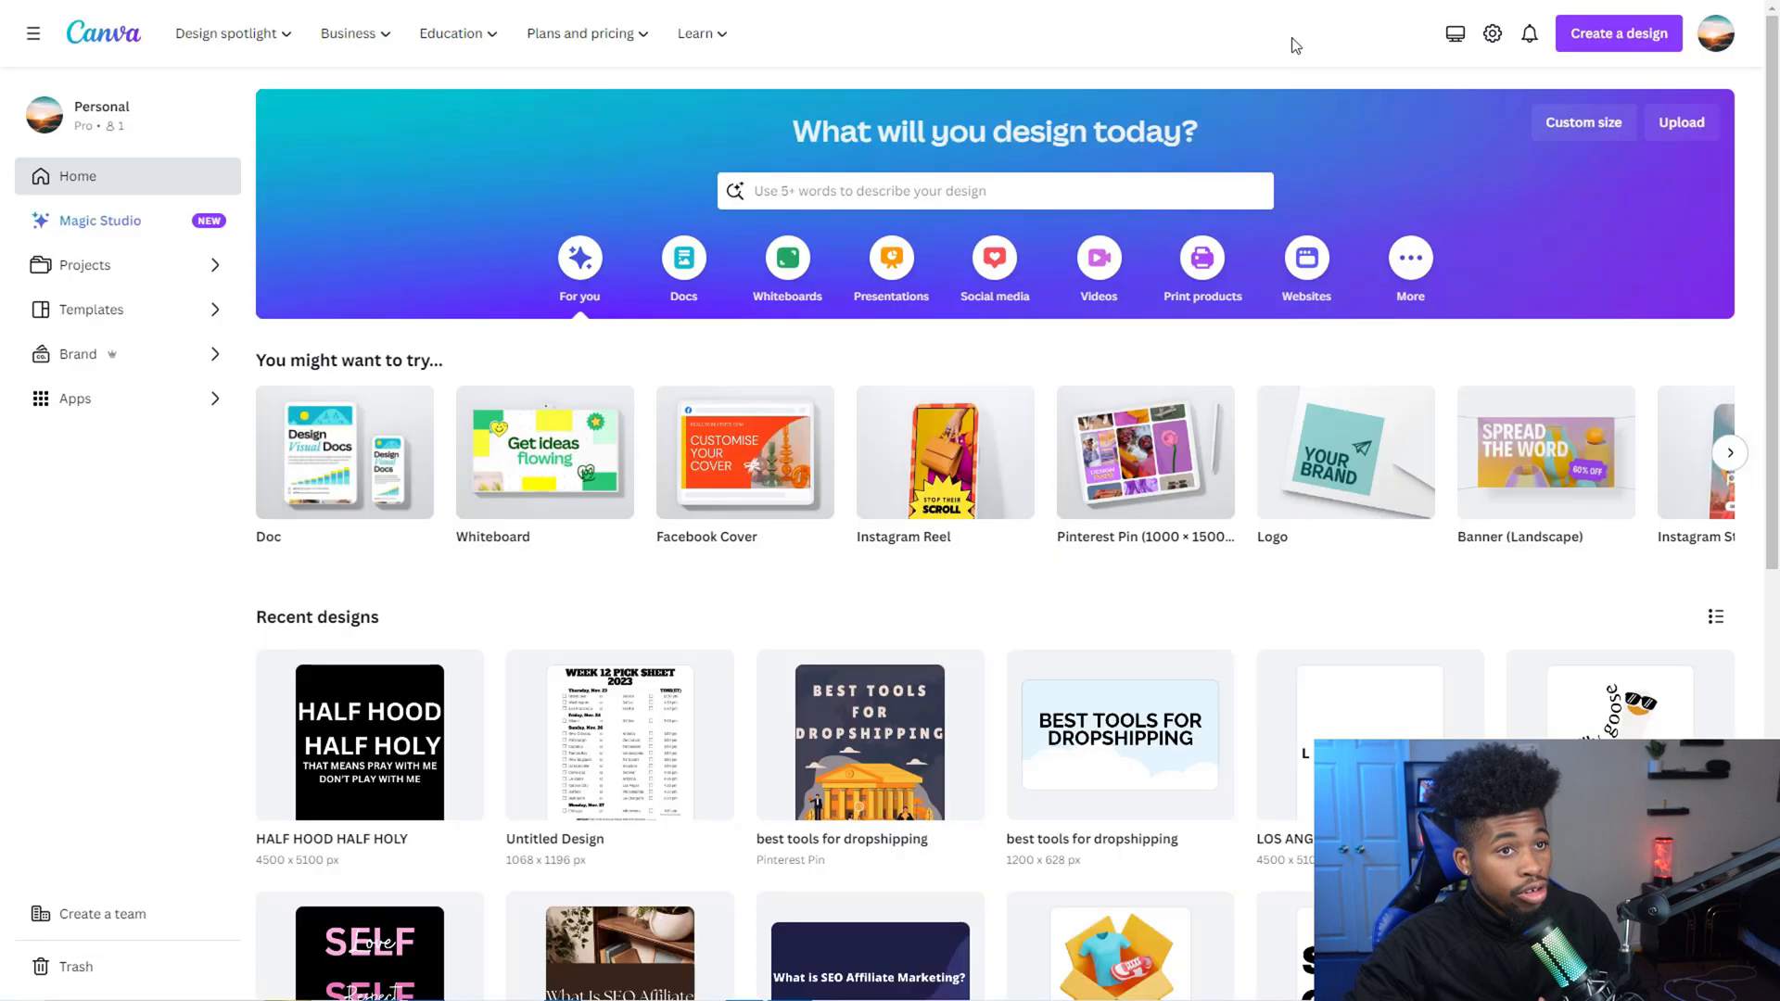
In Canva, create a new custom-size design of 4500 × 5100 px
{"action": "left_click", "coordinate": [1590, 35]}
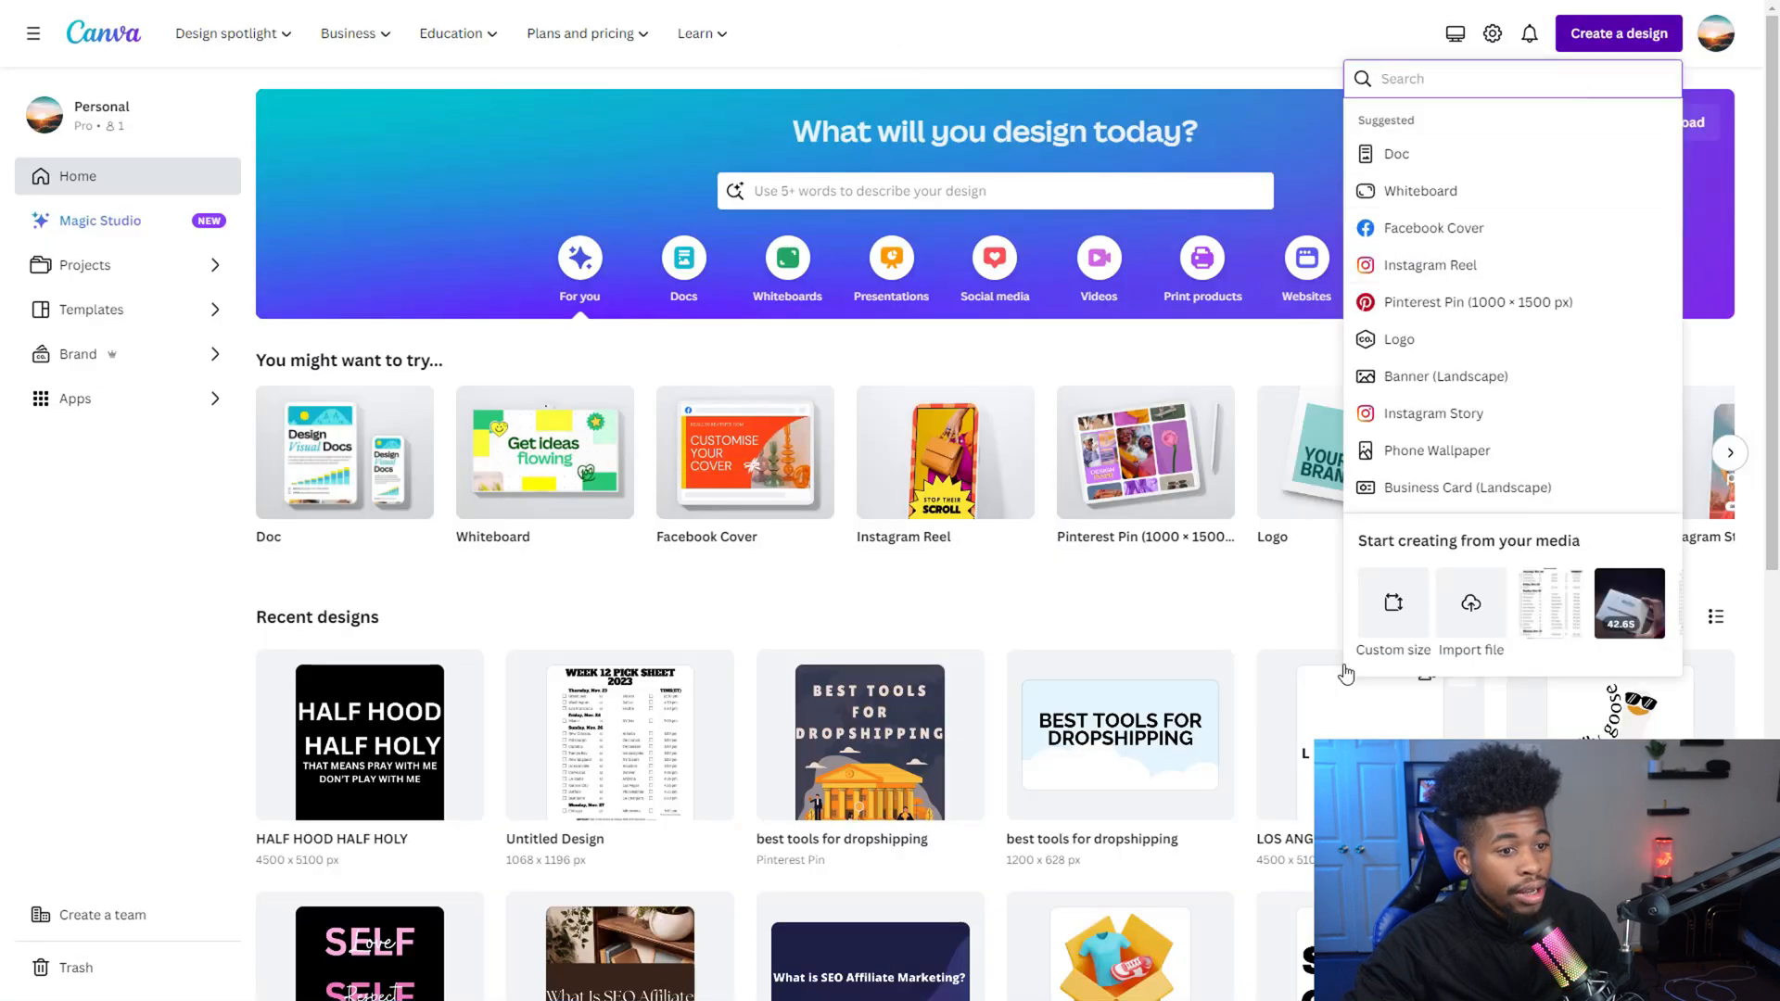
{"action": "left_click", "coordinate": [1387, 598]}
{"action": "type", "text": "4500"}
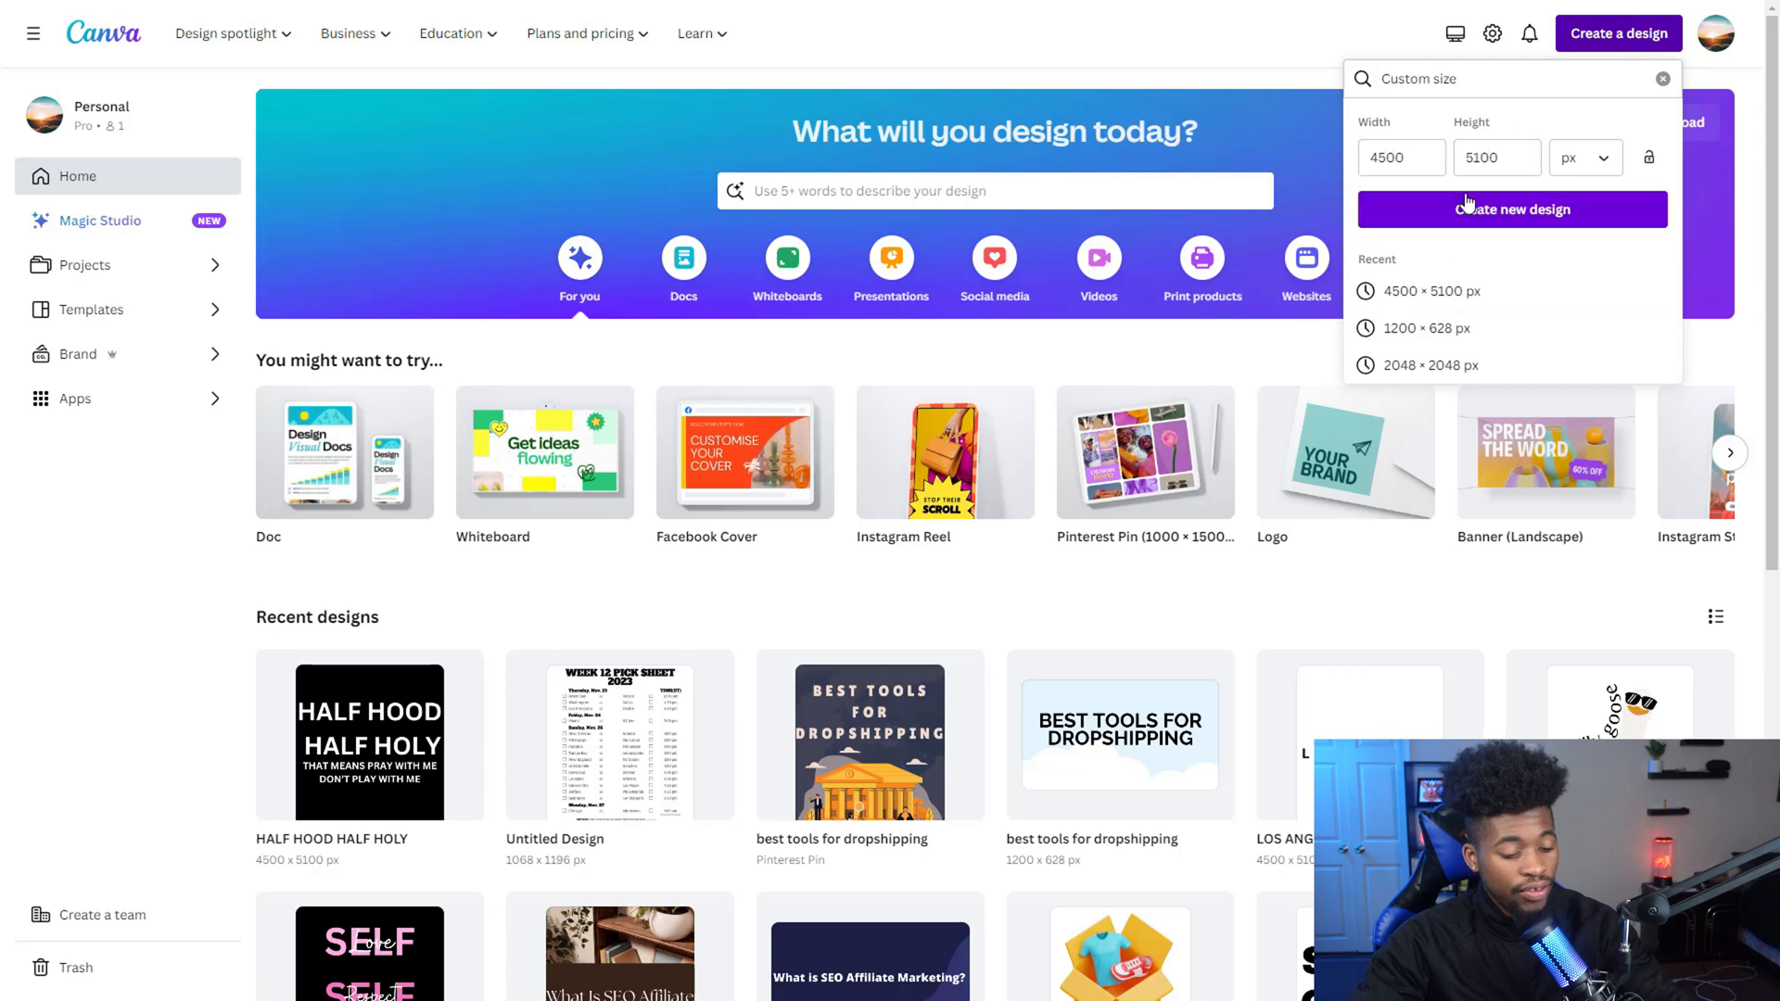
{"action": "type", "text": "5100"}
{"action": "left_click", "coordinate": [1458, 208]}
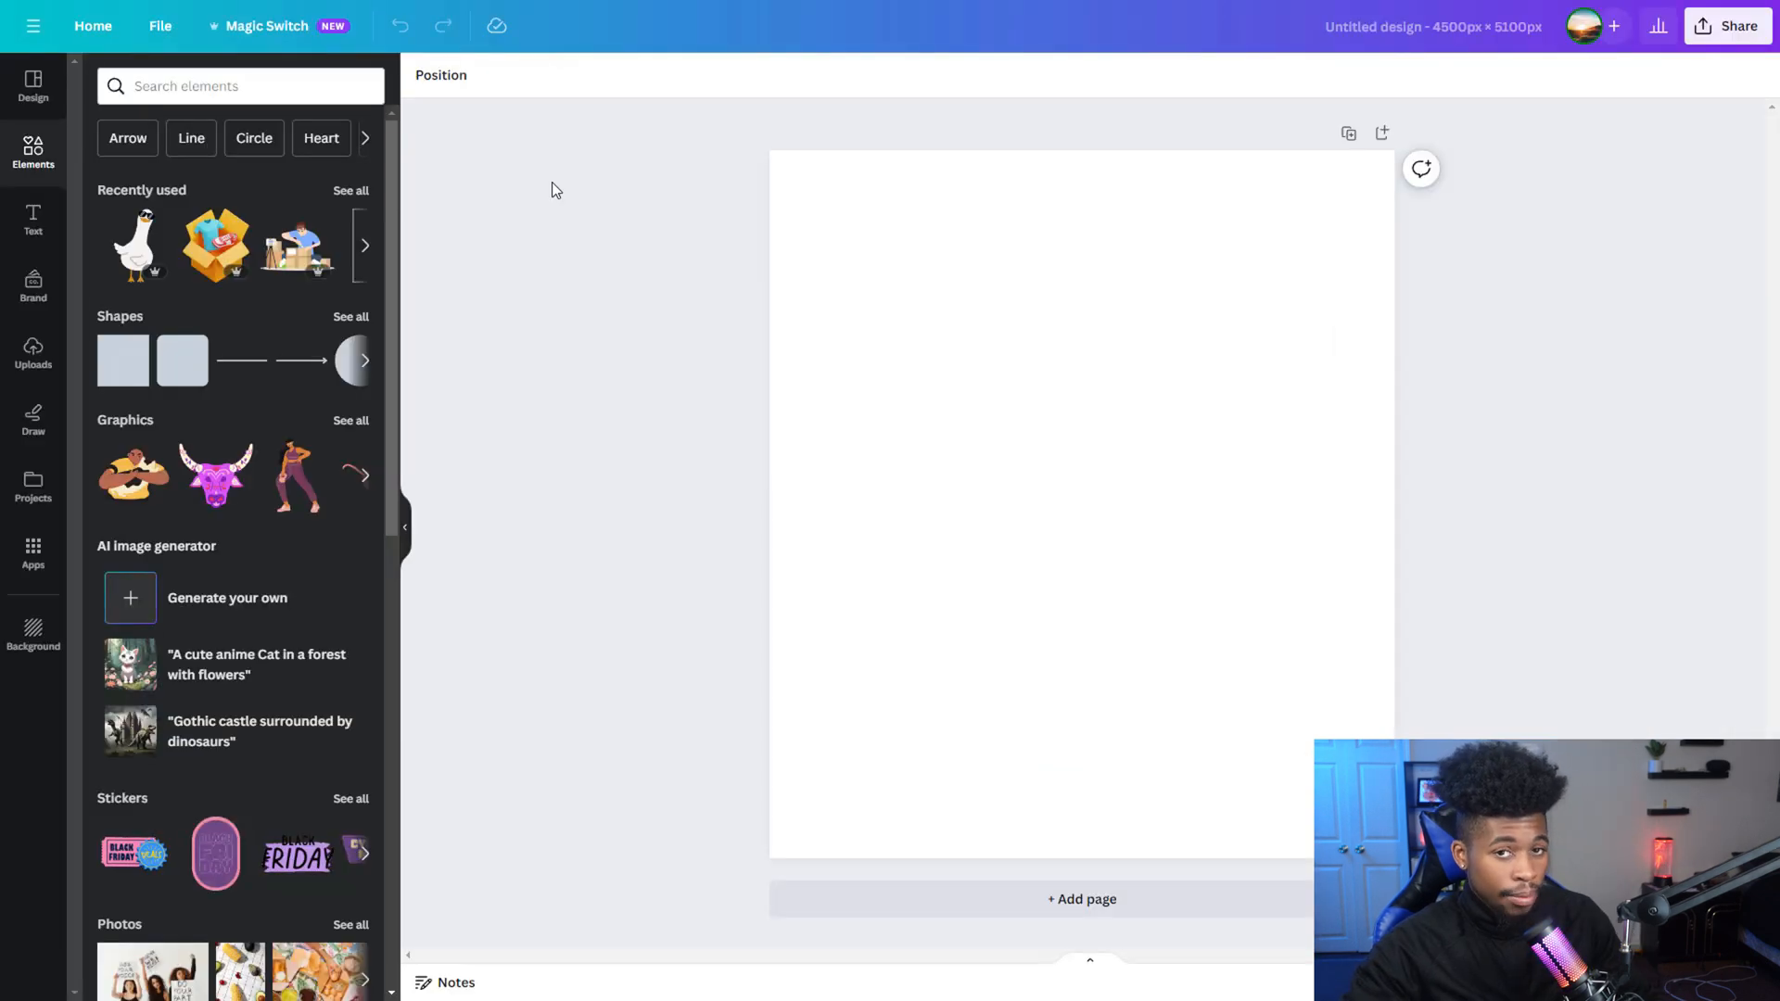
Search the elements for "goose" and add the pale goose graphic with orange beak and feet to the page
{"action": "left_click", "coordinate": [155, 84]}
{"action": "type", "text": "goose"}
{"action": "key", "text": "Return"}
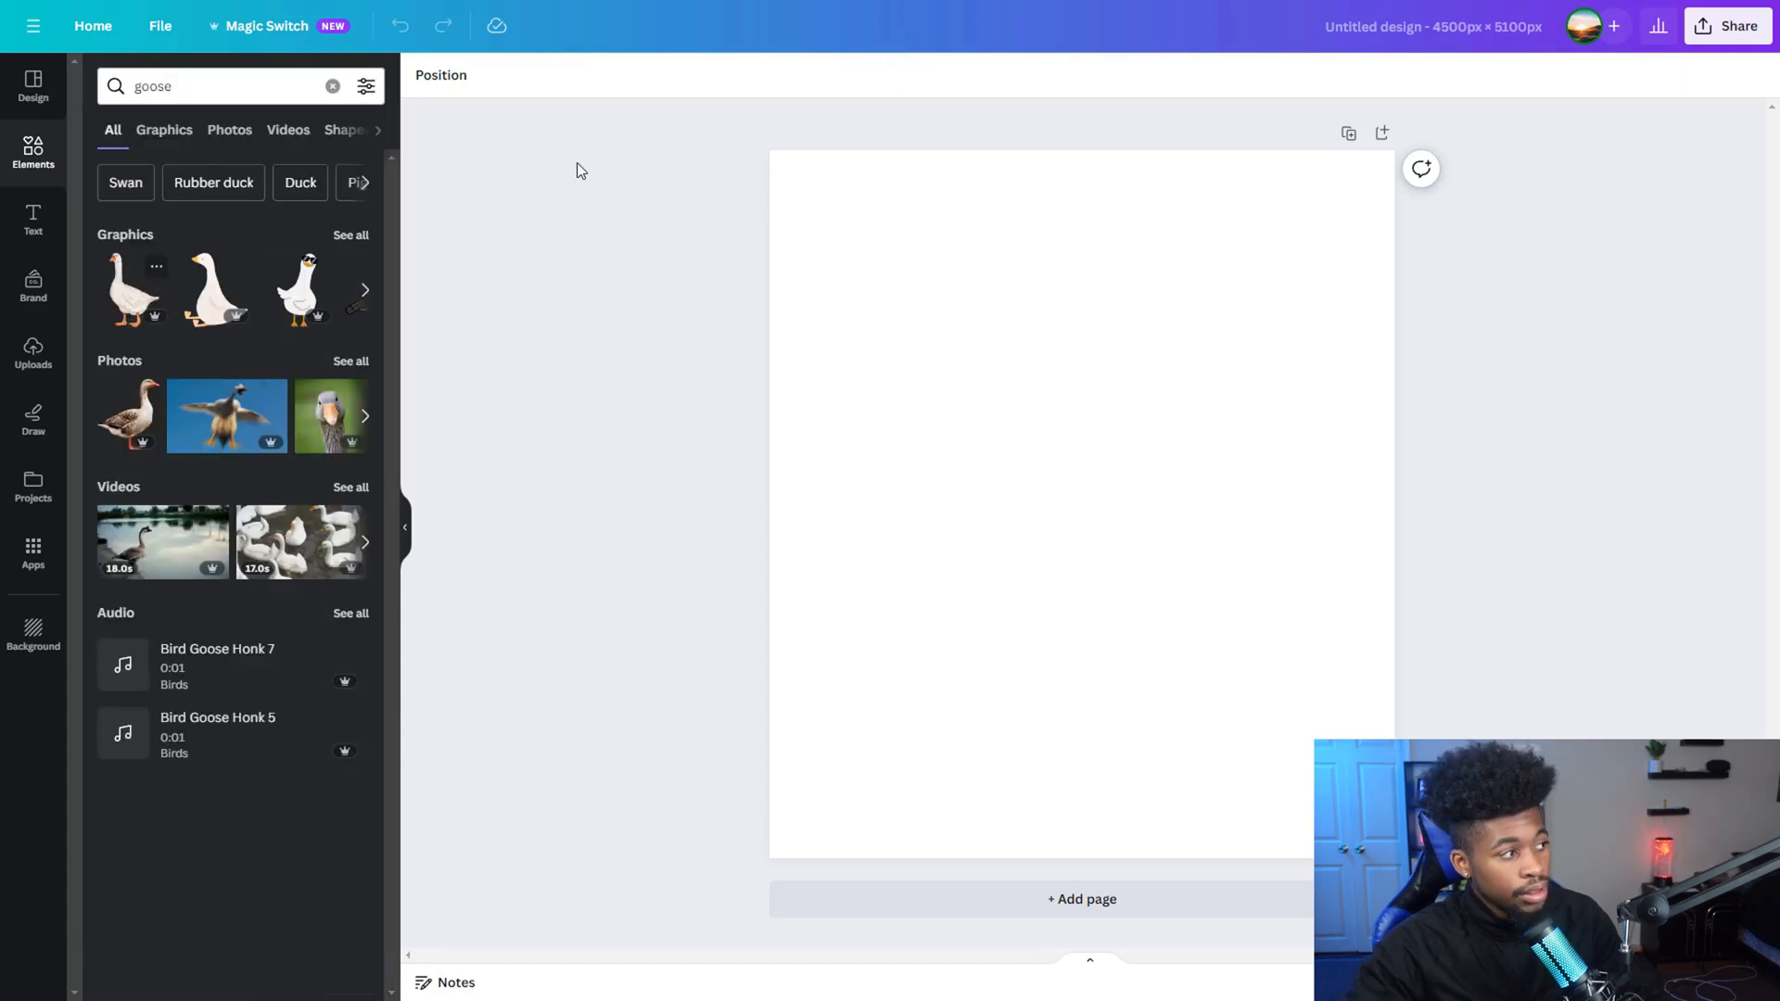
{"action": "left_click", "coordinate": [359, 243]}
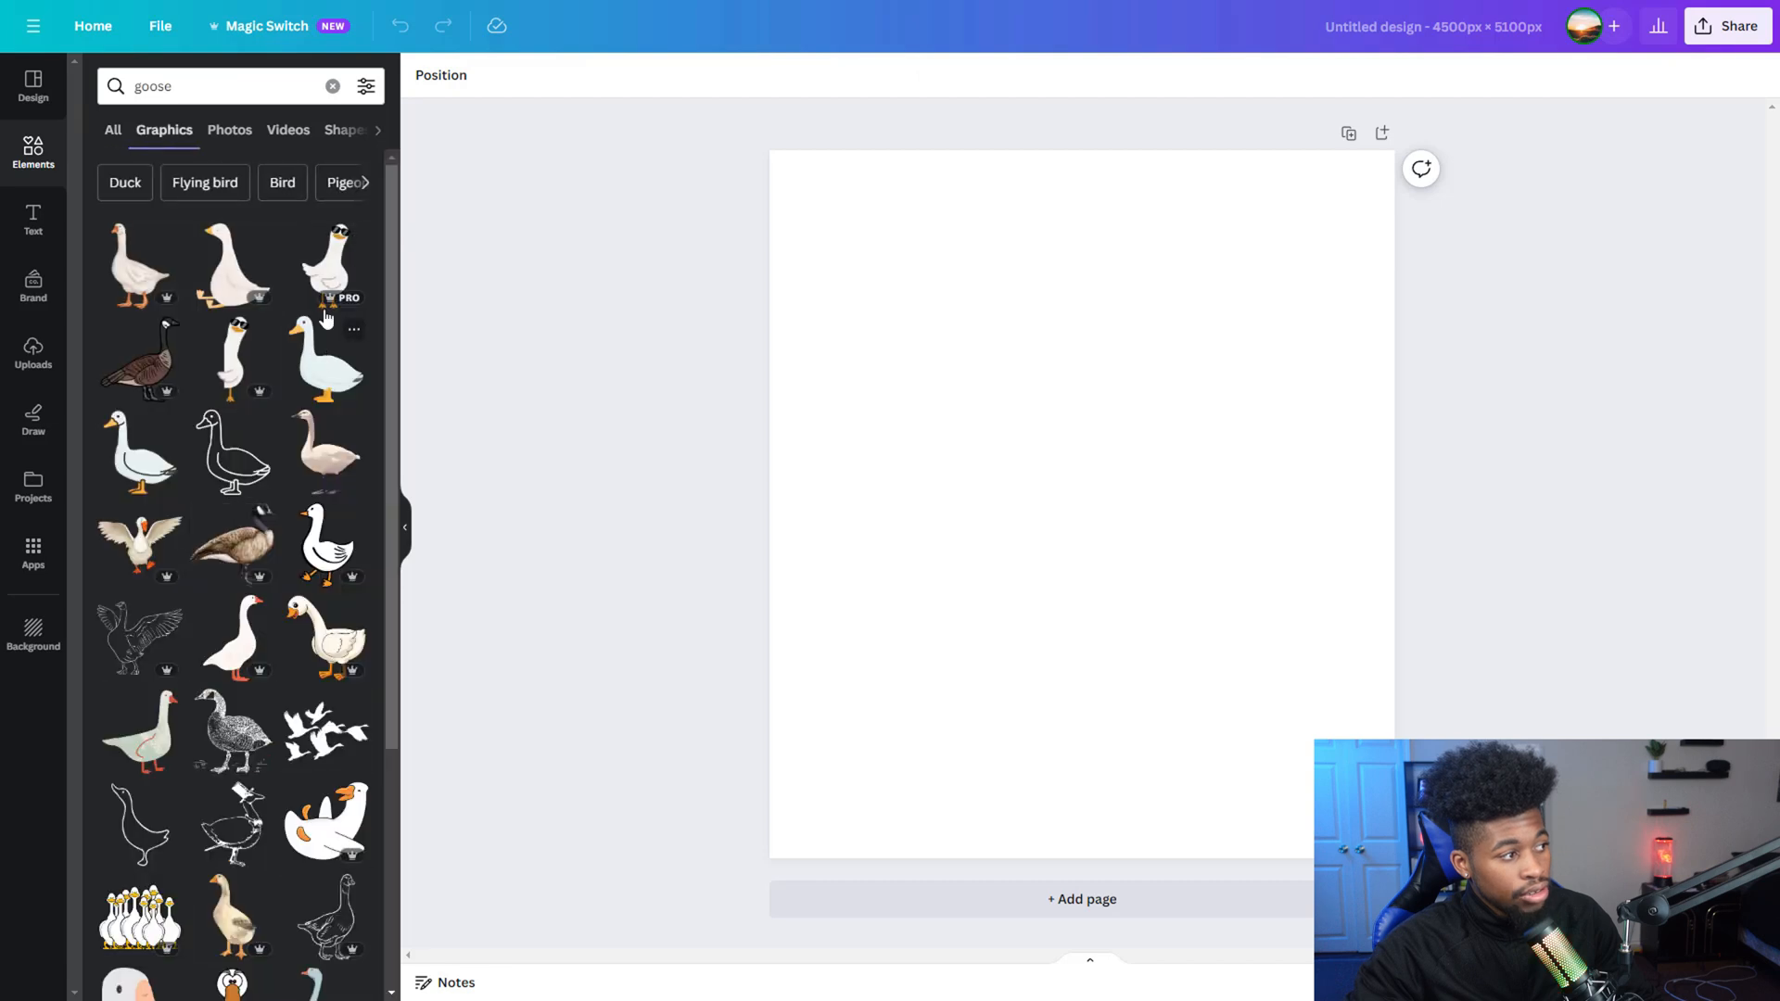
{"action": "left_click", "coordinate": [309, 357]}
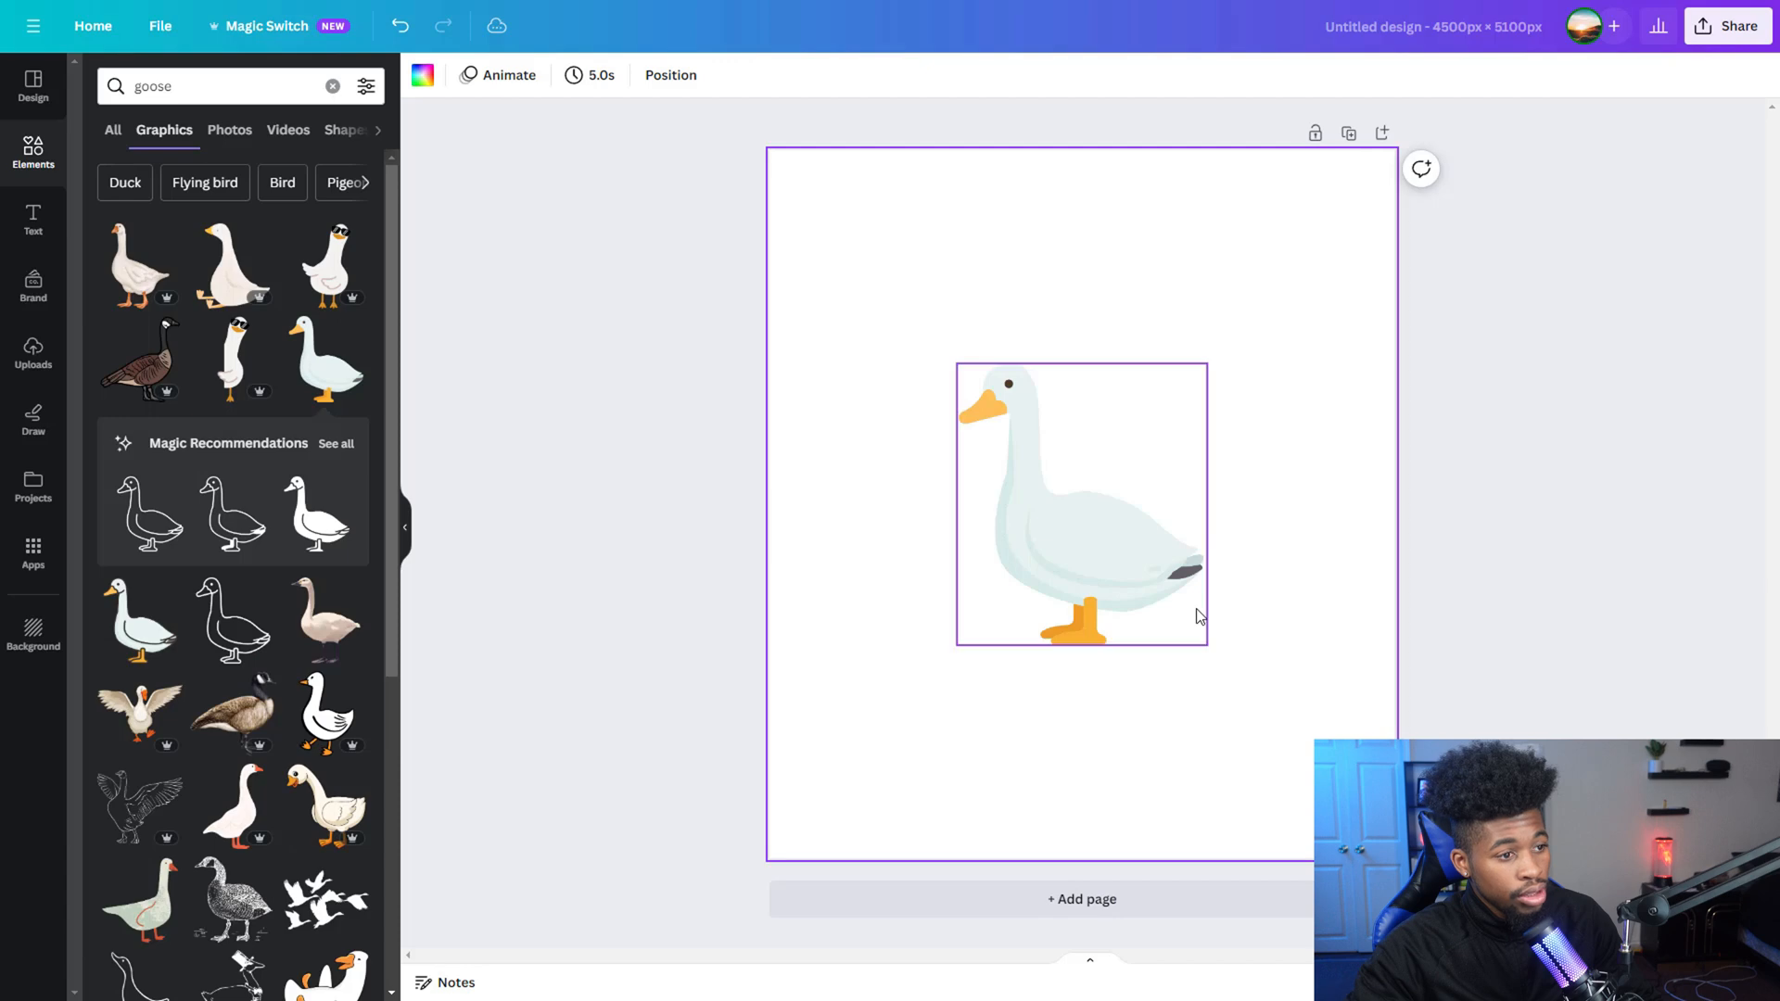
Enlarge the goose graphic to about two-thirds of the page width and place it near the page's centre
{"action": "left_click_drag", "start_coordinate": [1221, 649], "coordinate": [1356, 813]}
{"action": "left_click_drag", "start_coordinate": [1135, 732], "coordinate": [1064, 656]}
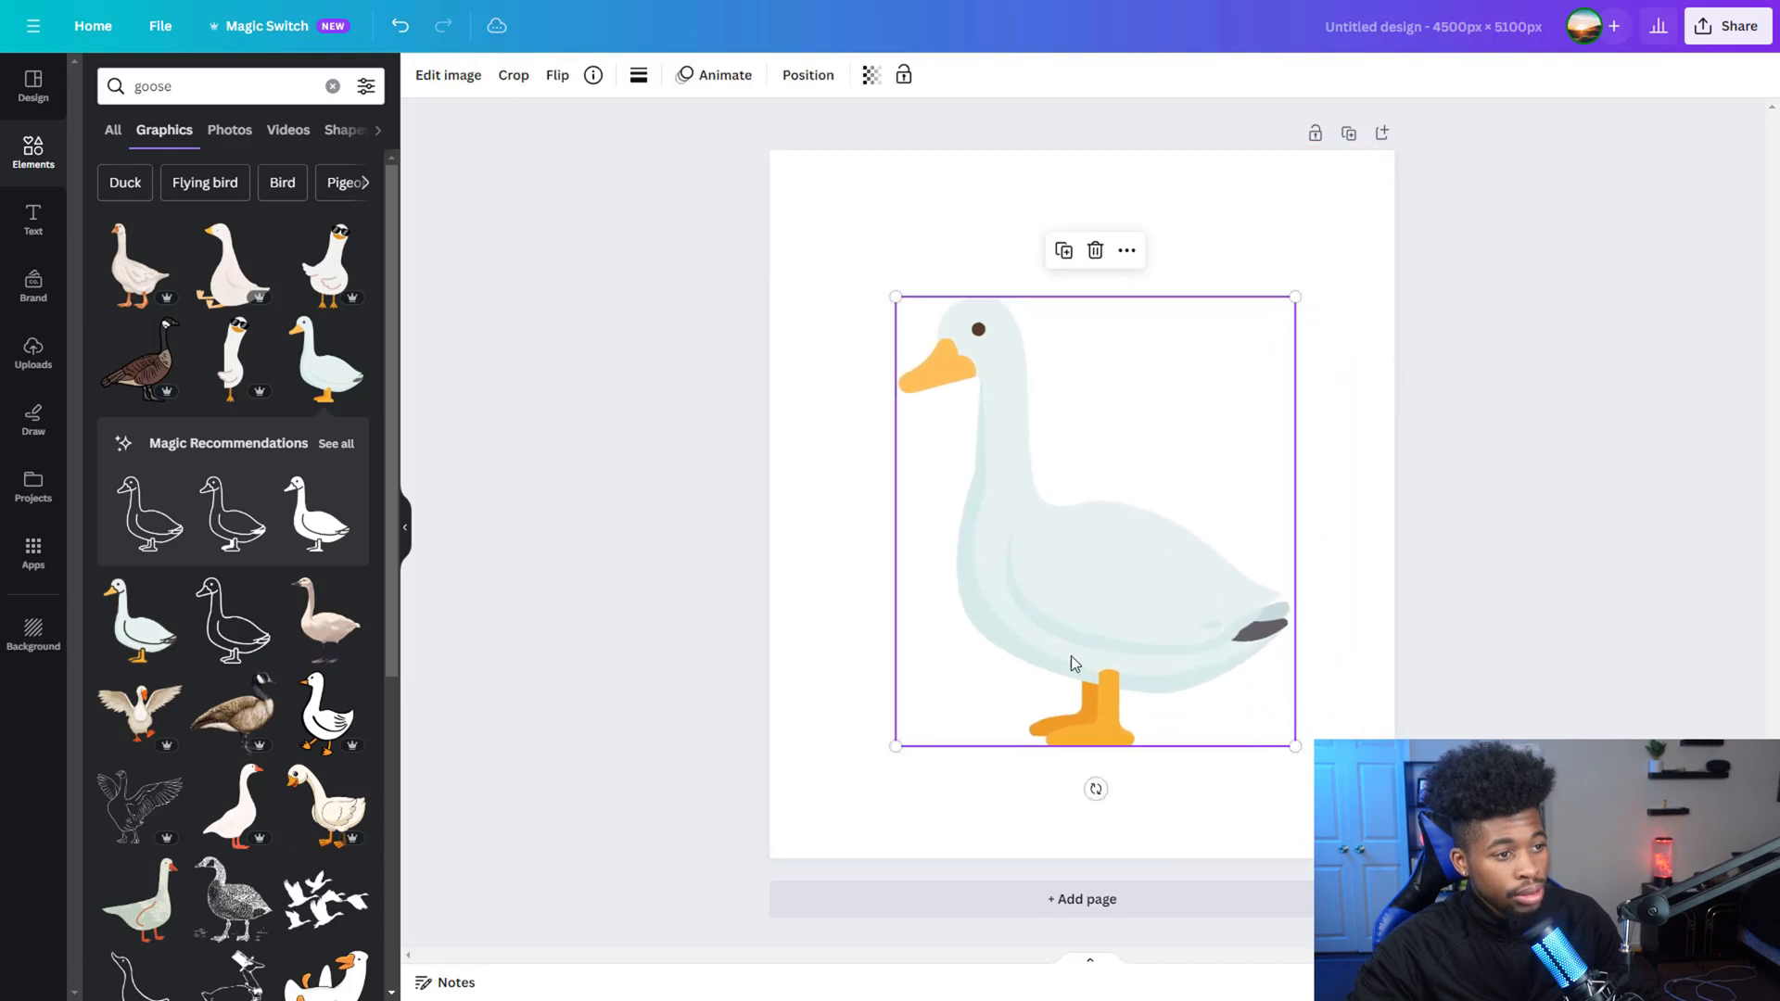
{"action": "left_click", "coordinate": [1577, 540]}
Add a heading to the page that reads "silly goose"
{"action": "left_click", "coordinate": [33, 221]}
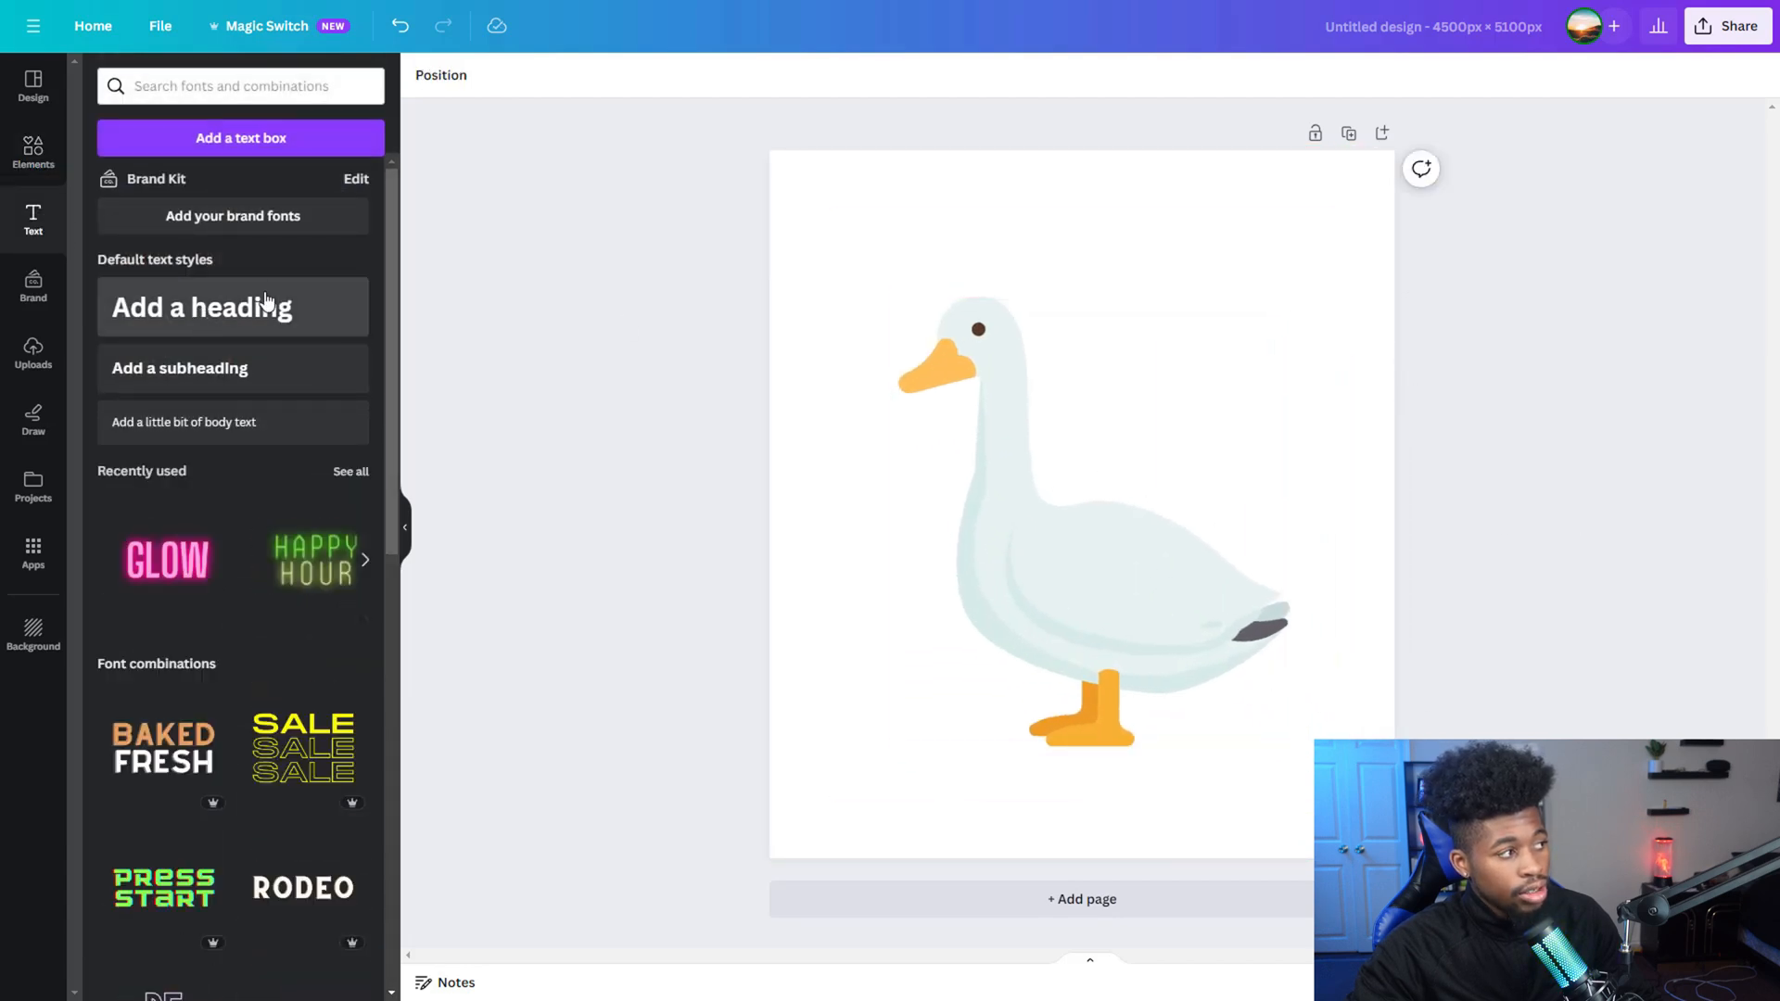
{"action": "left_click", "coordinate": [257, 294]}
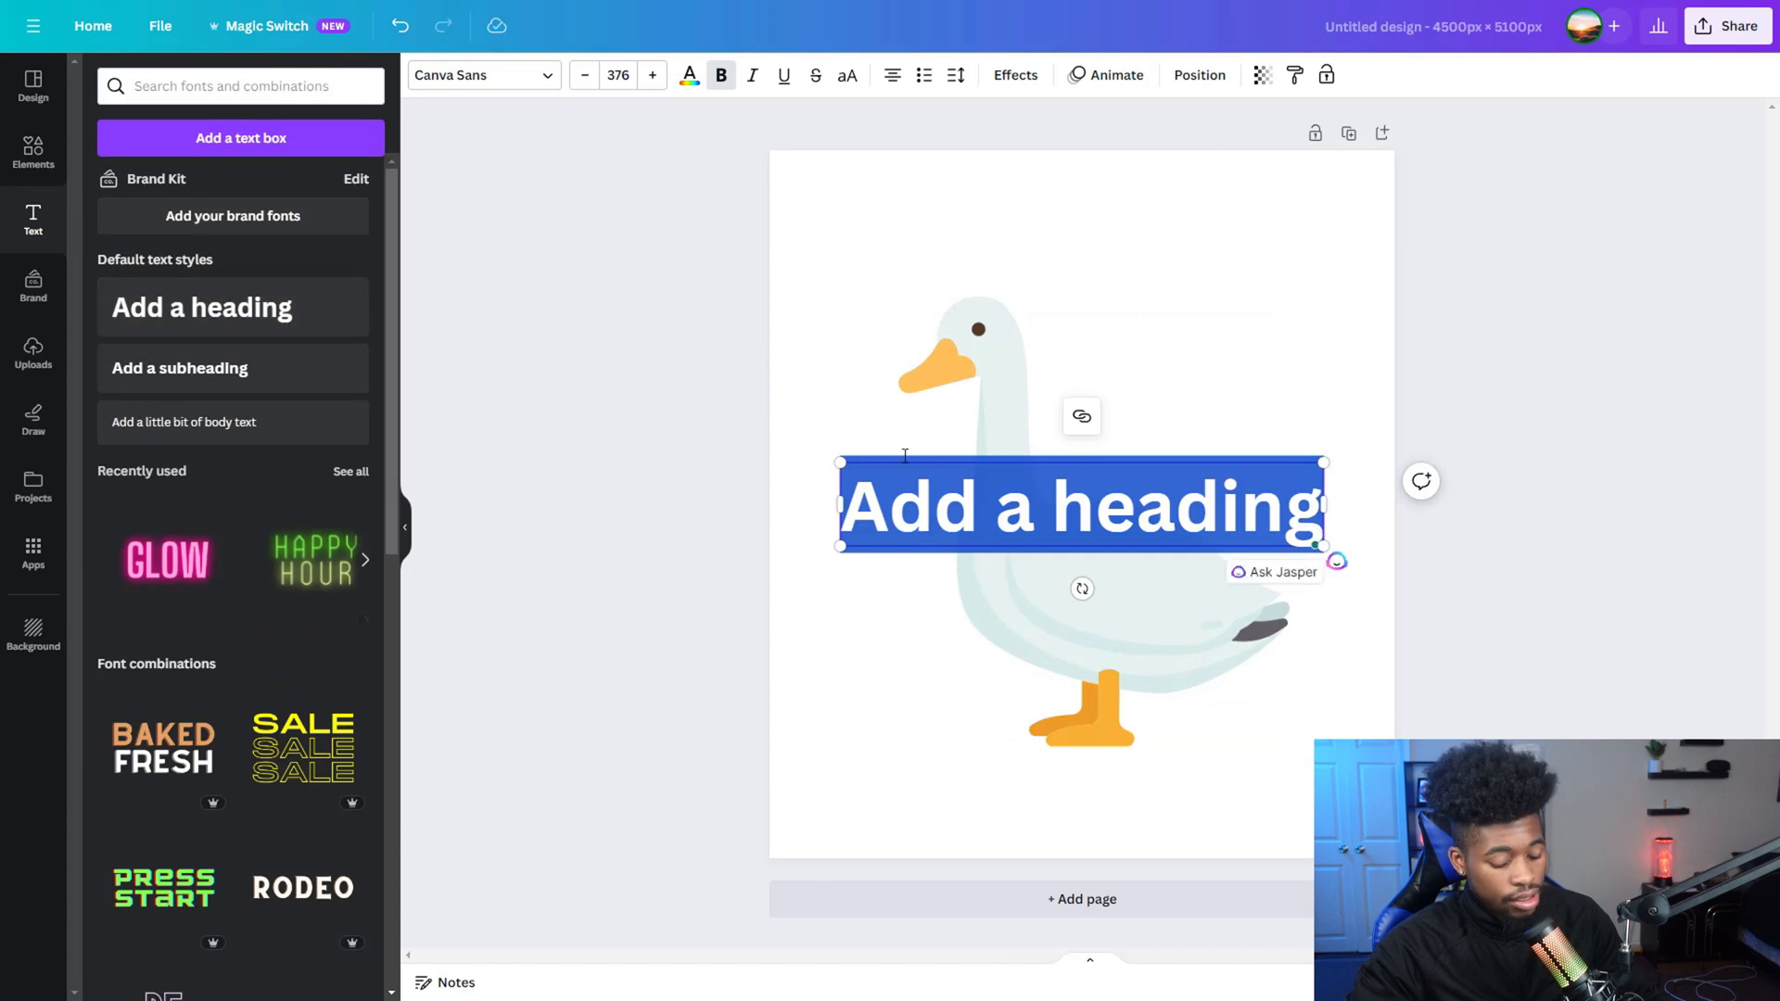
{"action": "type", "text": "silly goose"}
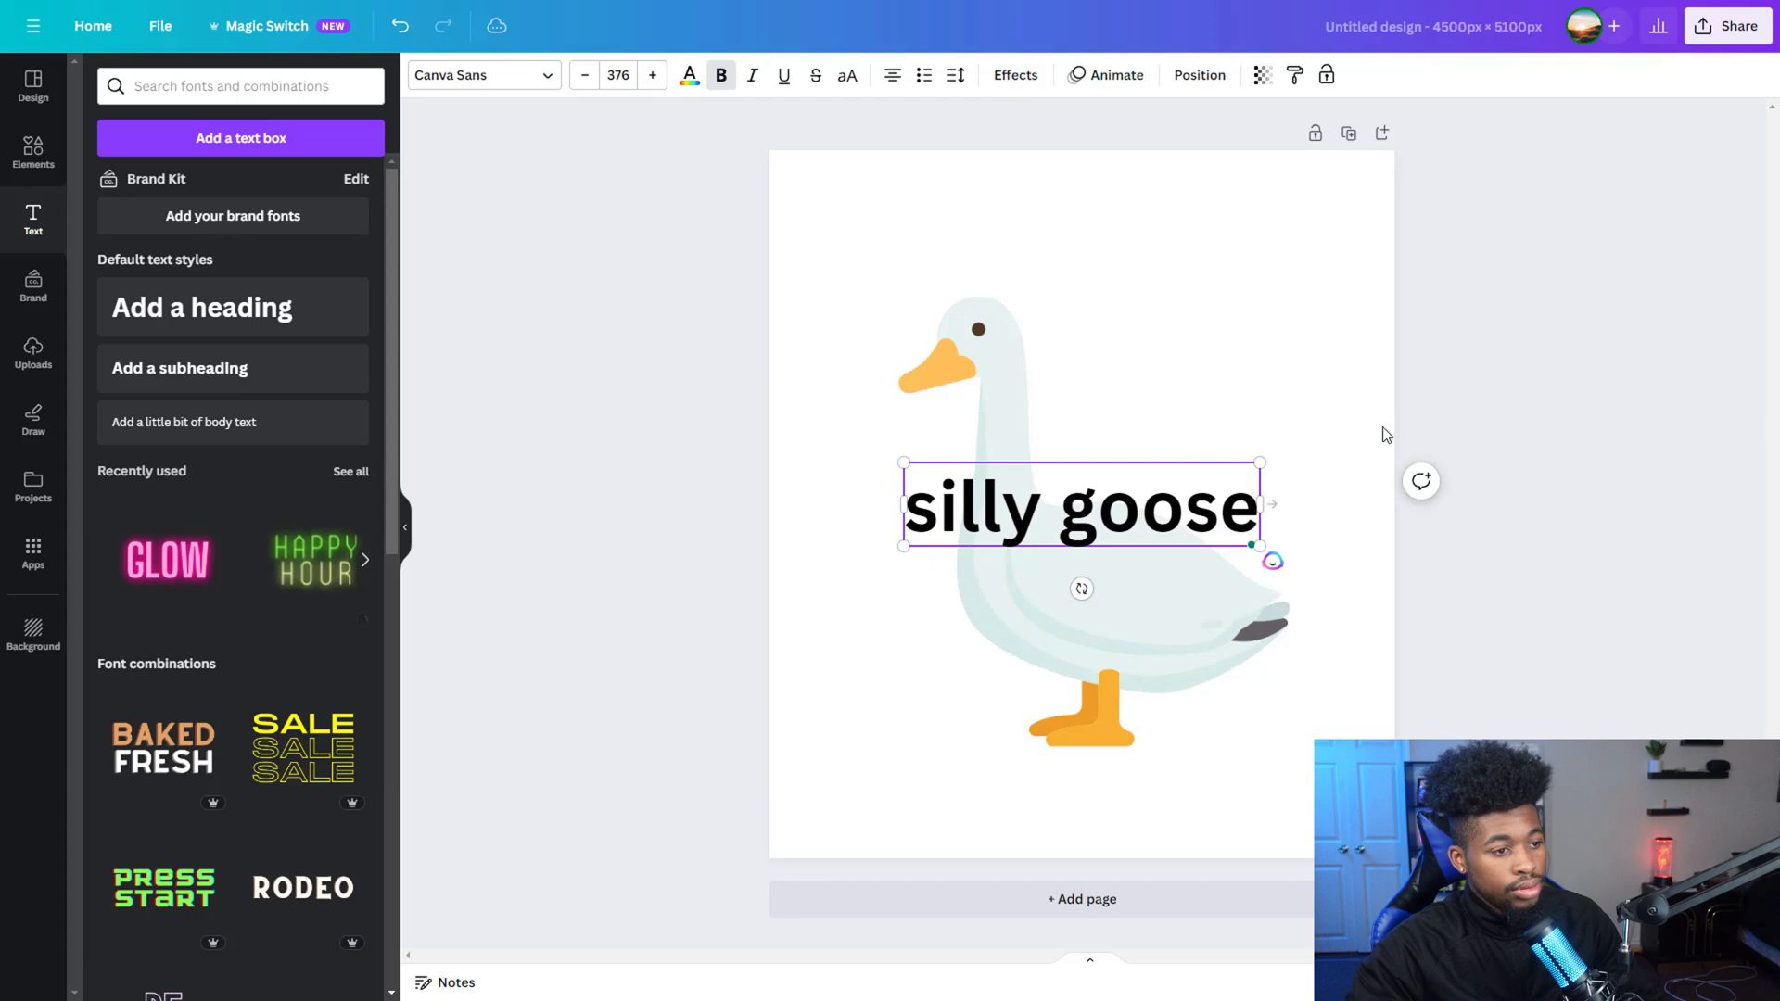
{"action": "left_click", "coordinate": [1473, 429]}
Apply the Curve shape effect to the "silly goose" heading with a curve value of 60
{"action": "left_click", "coordinate": [33, 148]}
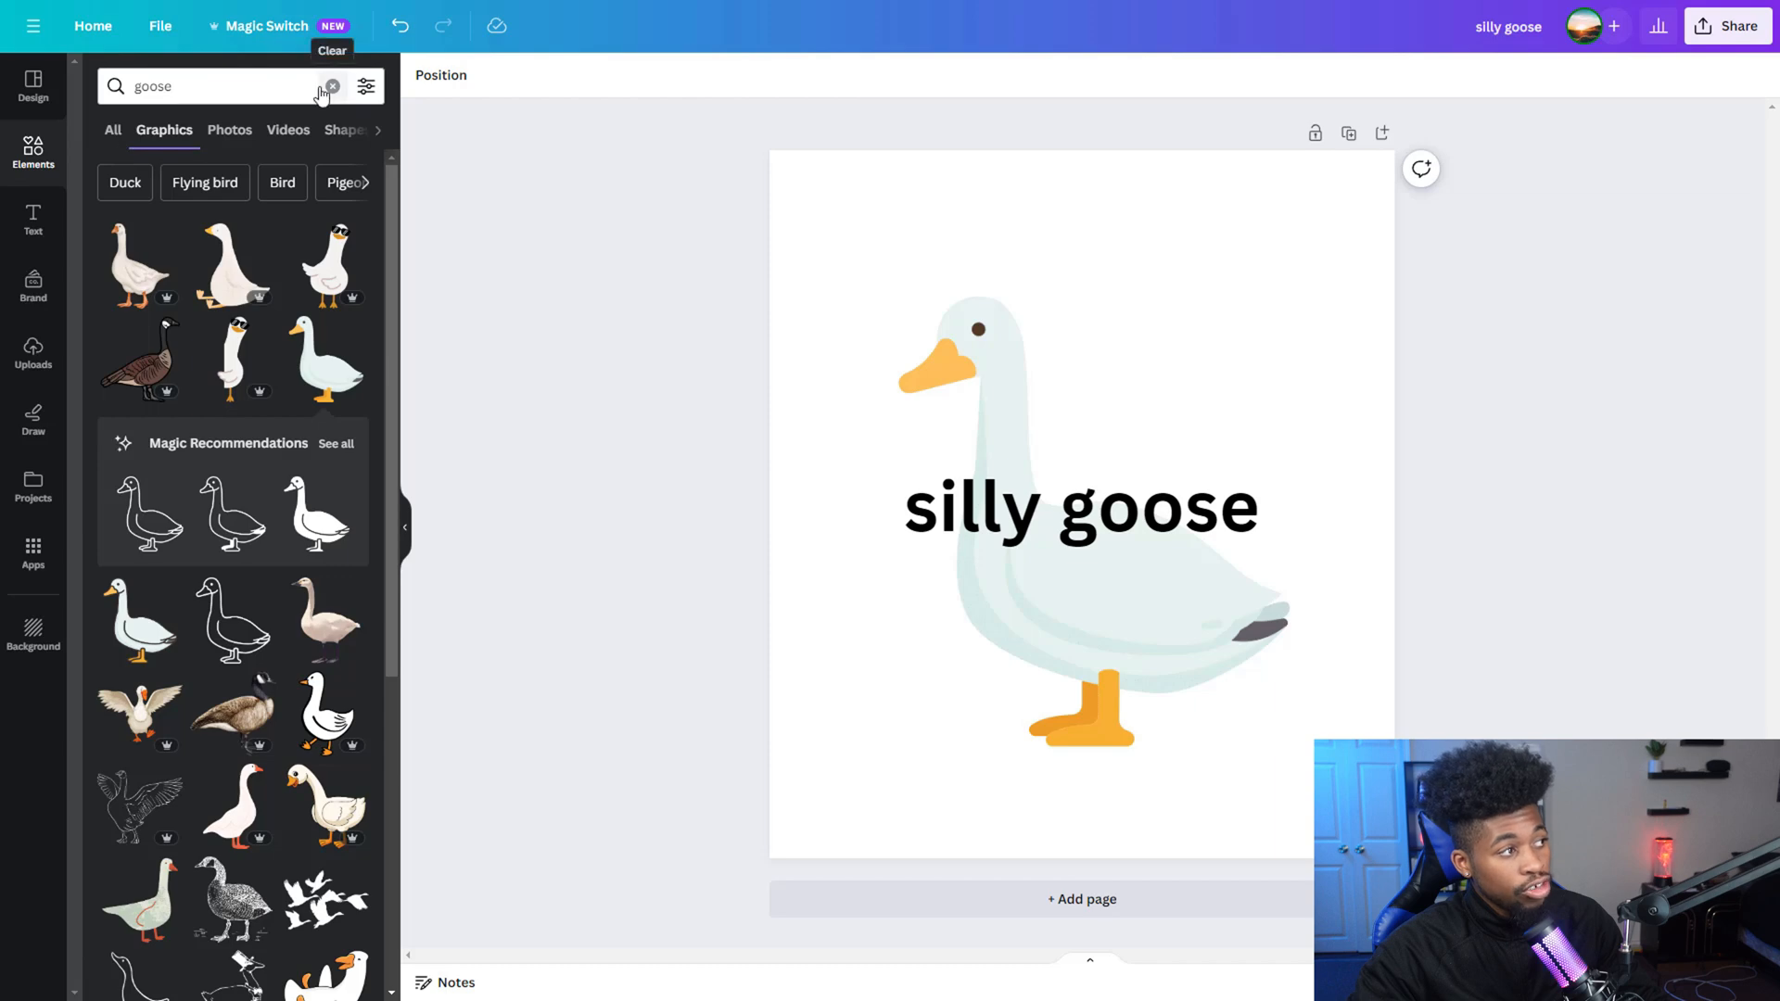
{"action": "left_click", "coordinate": [33, 218]}
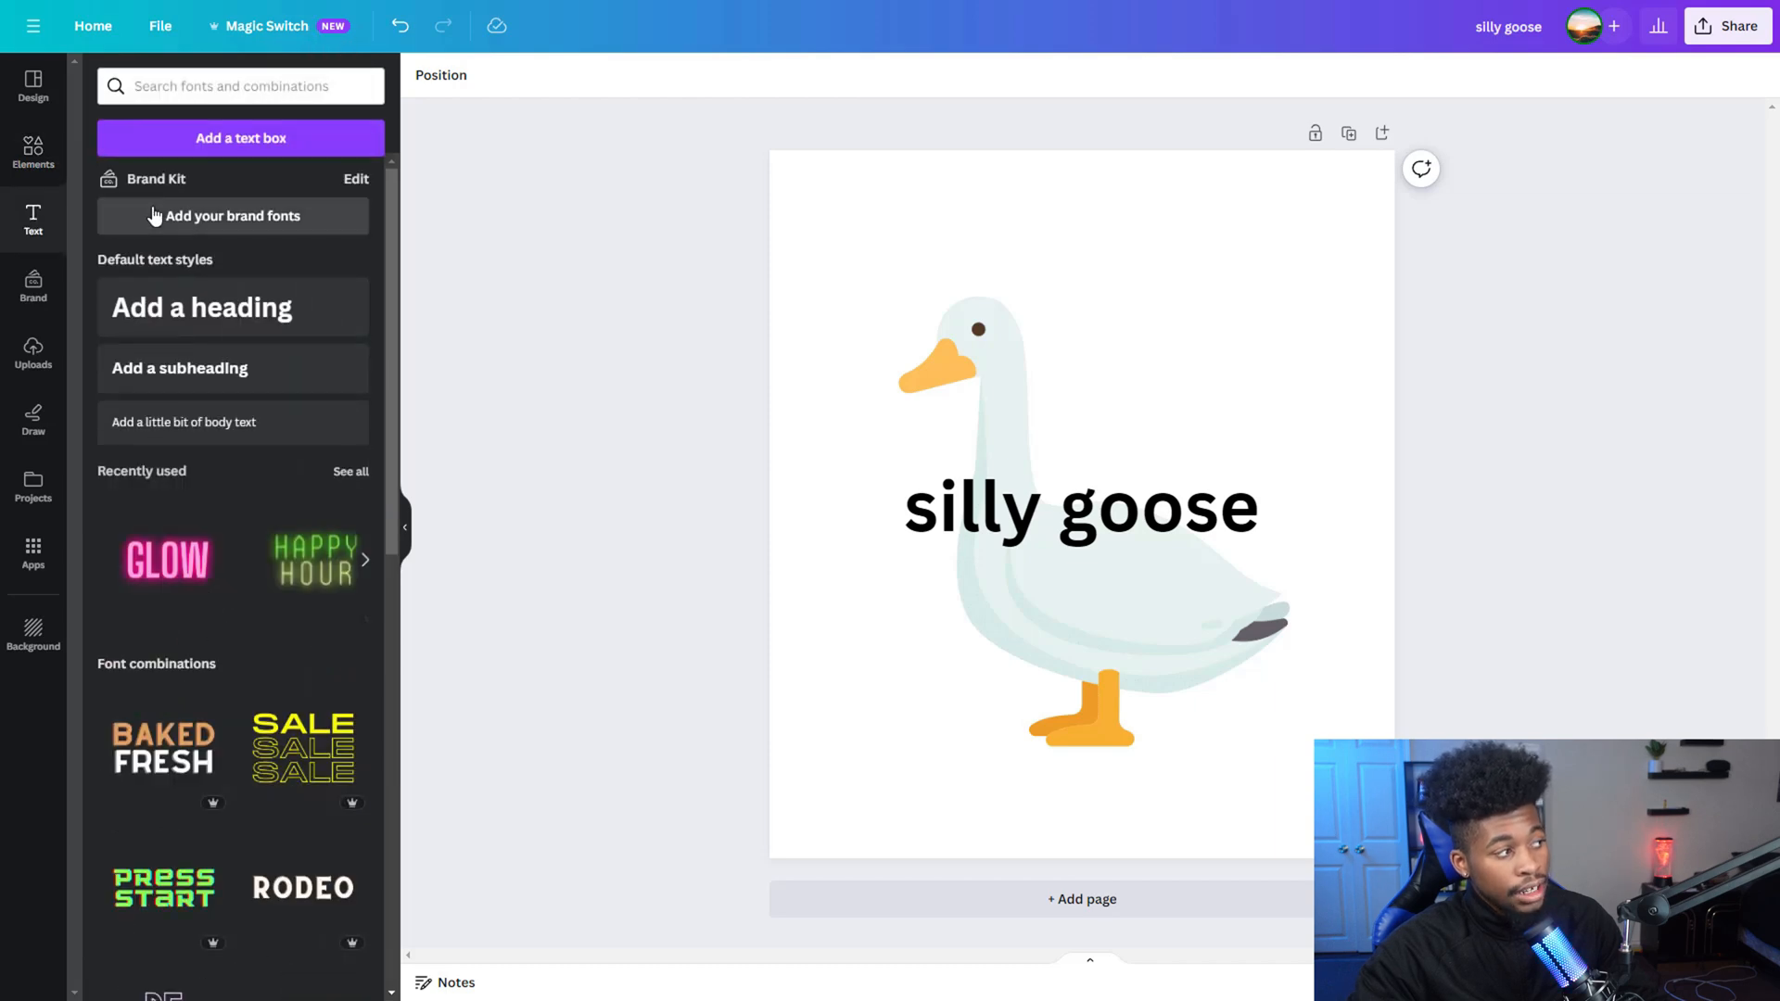
{"action": "left_click", "coordinate": [1130, 545]}
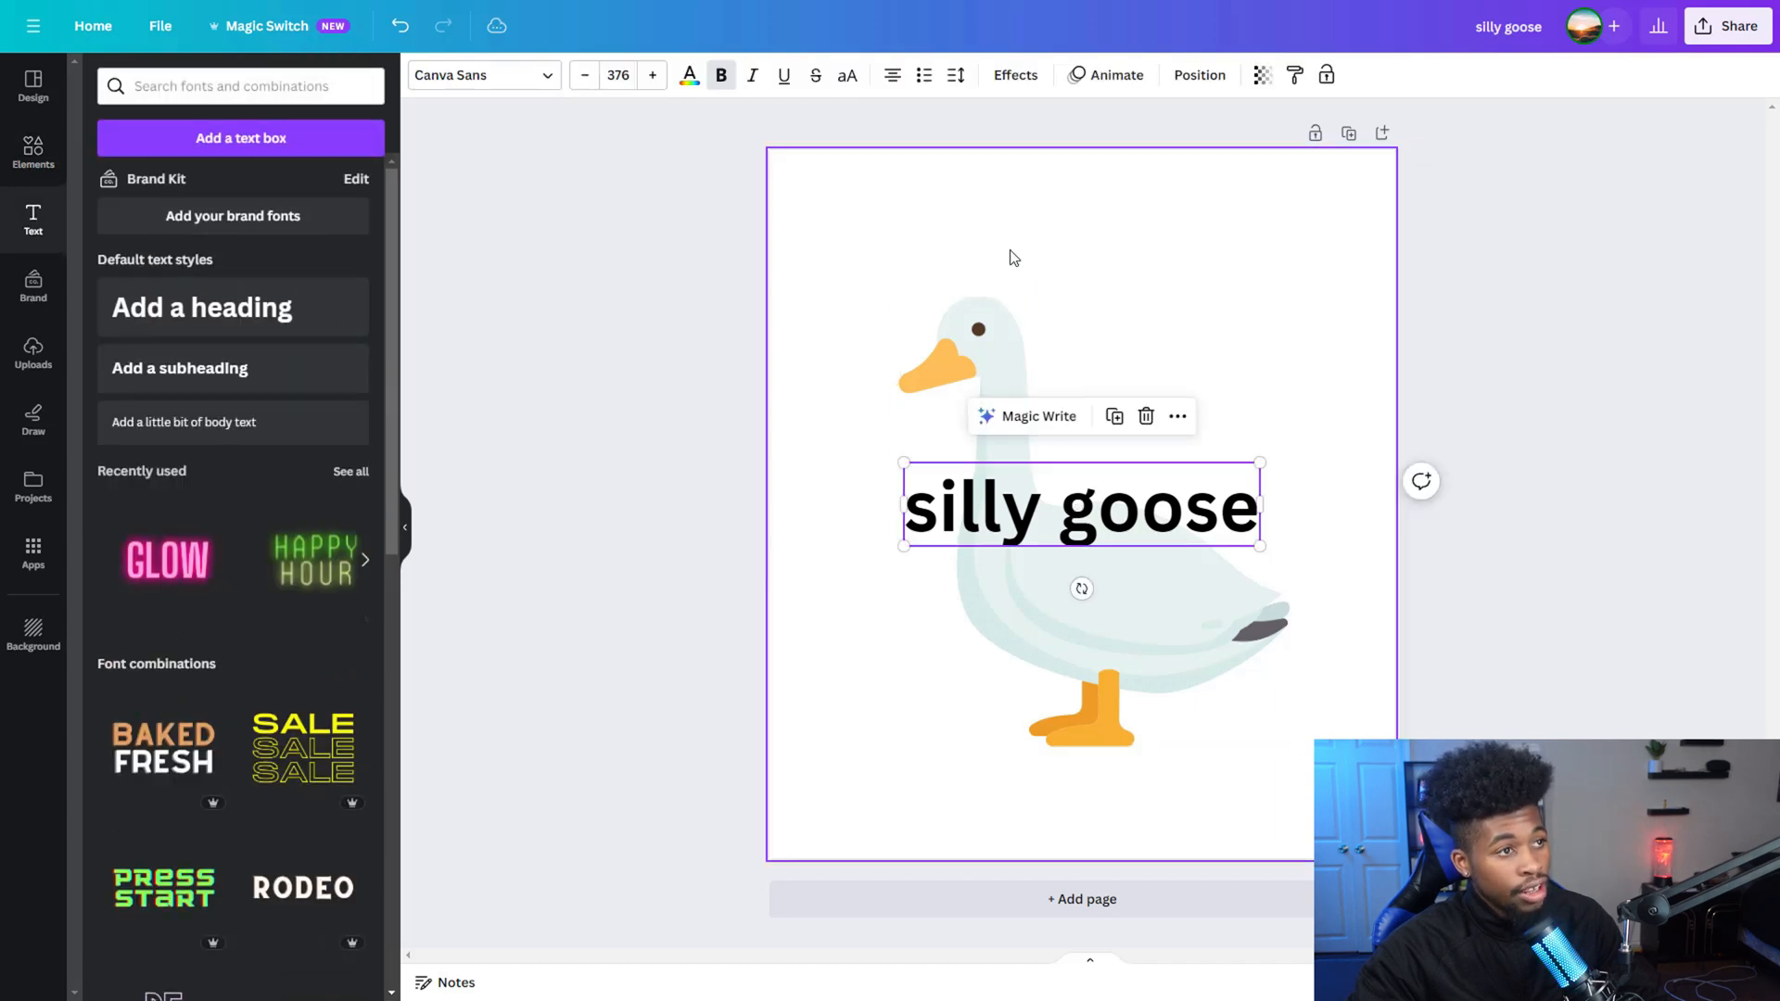
{"action": "left_click", "coordinate": [1017, 75]}
{"action": "left_click", "coordinate": [275, 728]}
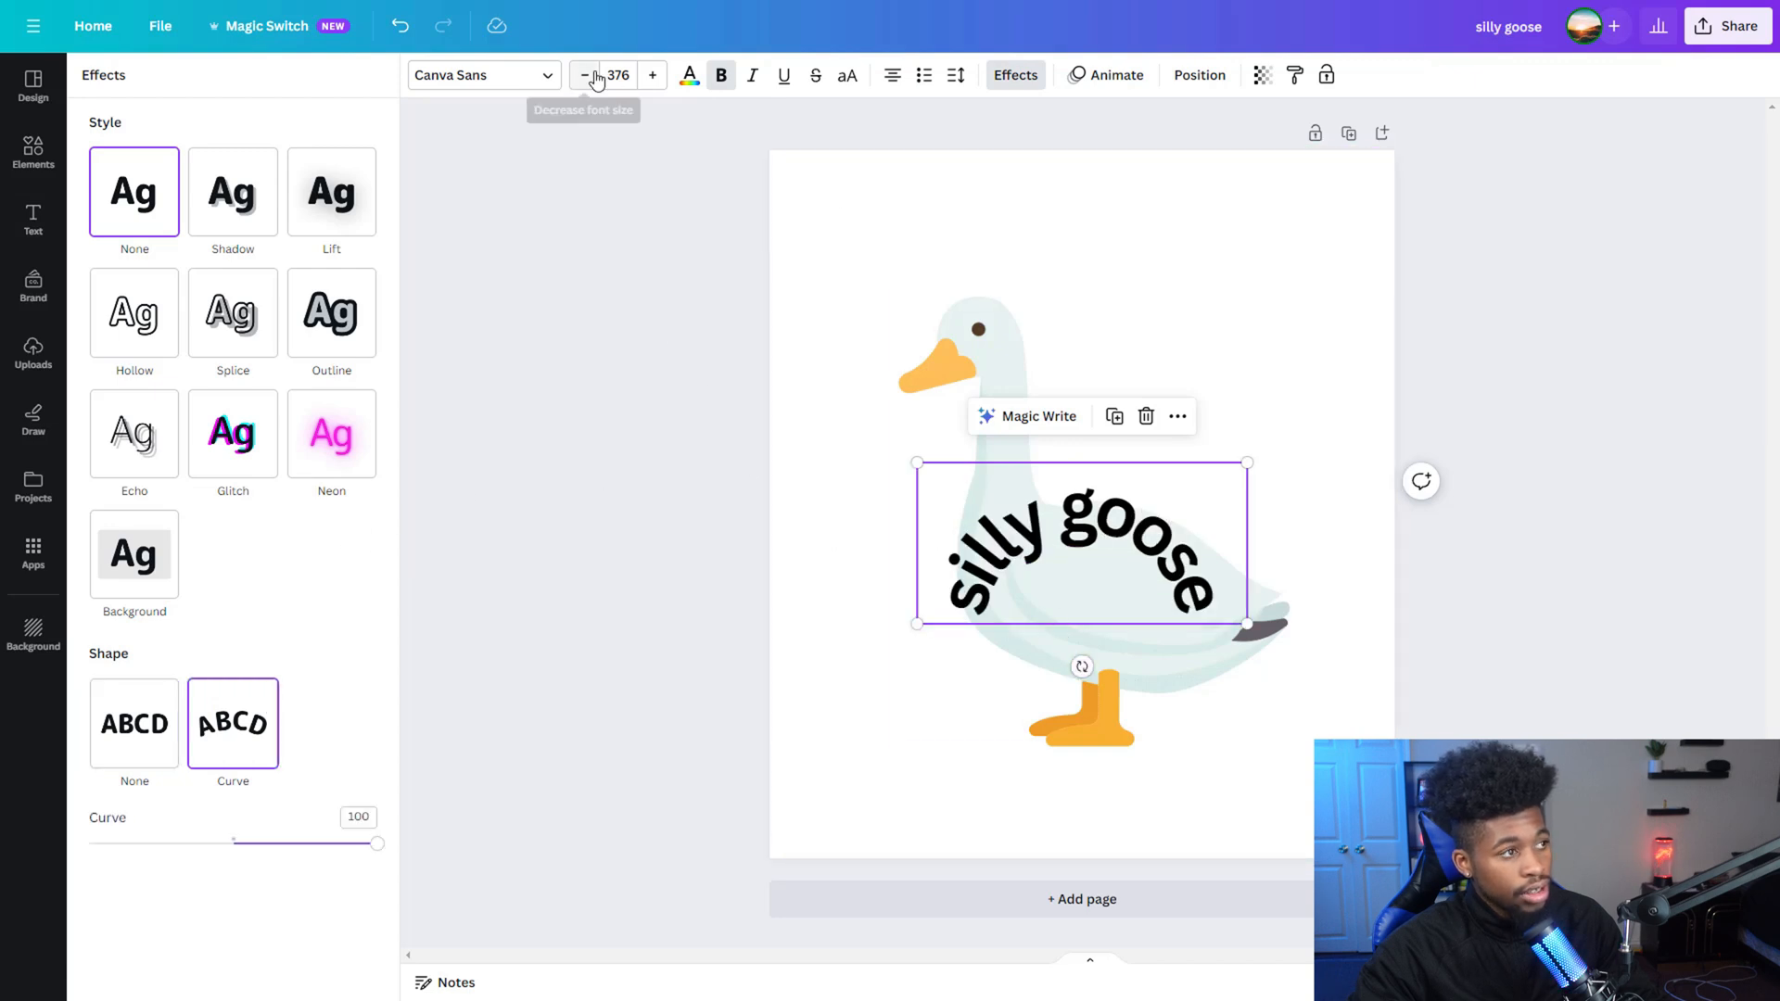
{"action": "left_click_drag", "start_coordinate": [376, 843], "coordinate": [320, 843]}
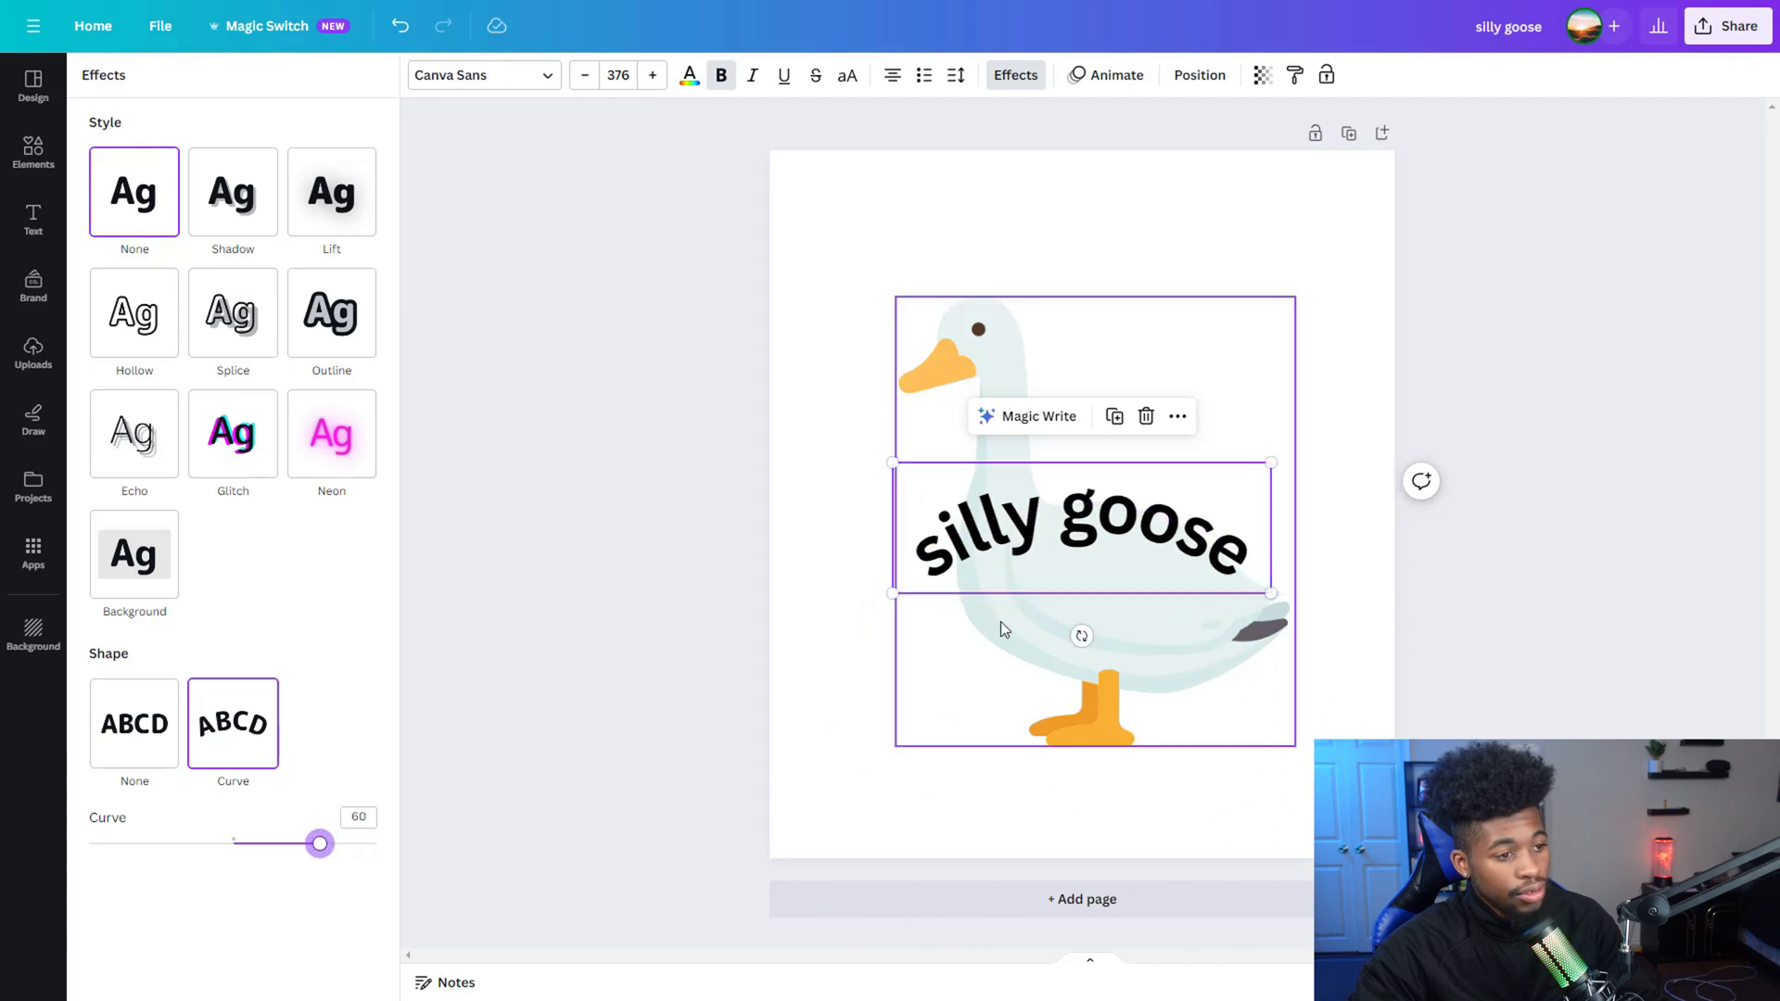
Move the curved heading over the goose's back and rotate it clockwise to follow the slope towards the tail
{"action": "left_click_drag", "start_coordinate": [1085, 573], "coordinate": [1176, 491]}
{"action": "left_click_drag", "start_coordinate": [1172, 553], "coordinate": [1122, 537]}
{"action": "key", "text": "Escape"}
Select the goose and heading together, enlarge them to nearly fill the page width, and centre them on the page
{"action": "key", "text": "ctrl+a"}
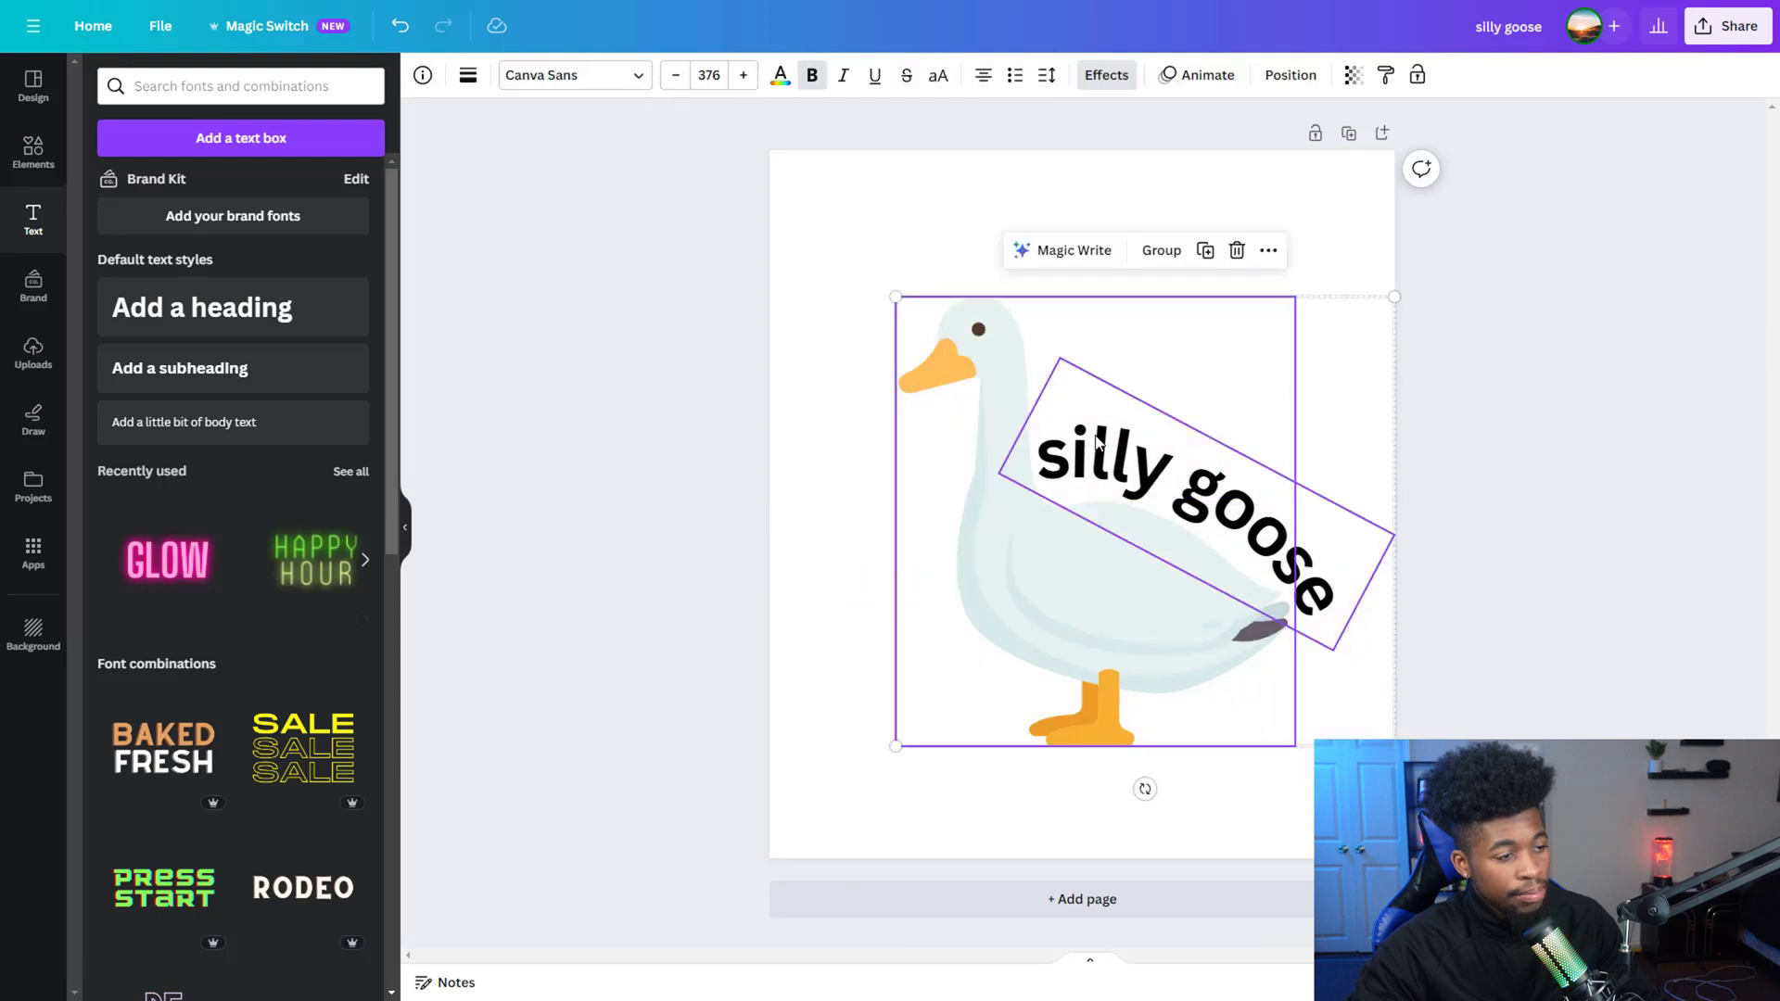
{"action": "left_click_drag", "start_coordinate": [1395, 297], "coordinate": [1540, 283]}
{"action": "left_click_drag", "start_coordinate": [1156, 472], "coordinate": [1112, 481]}
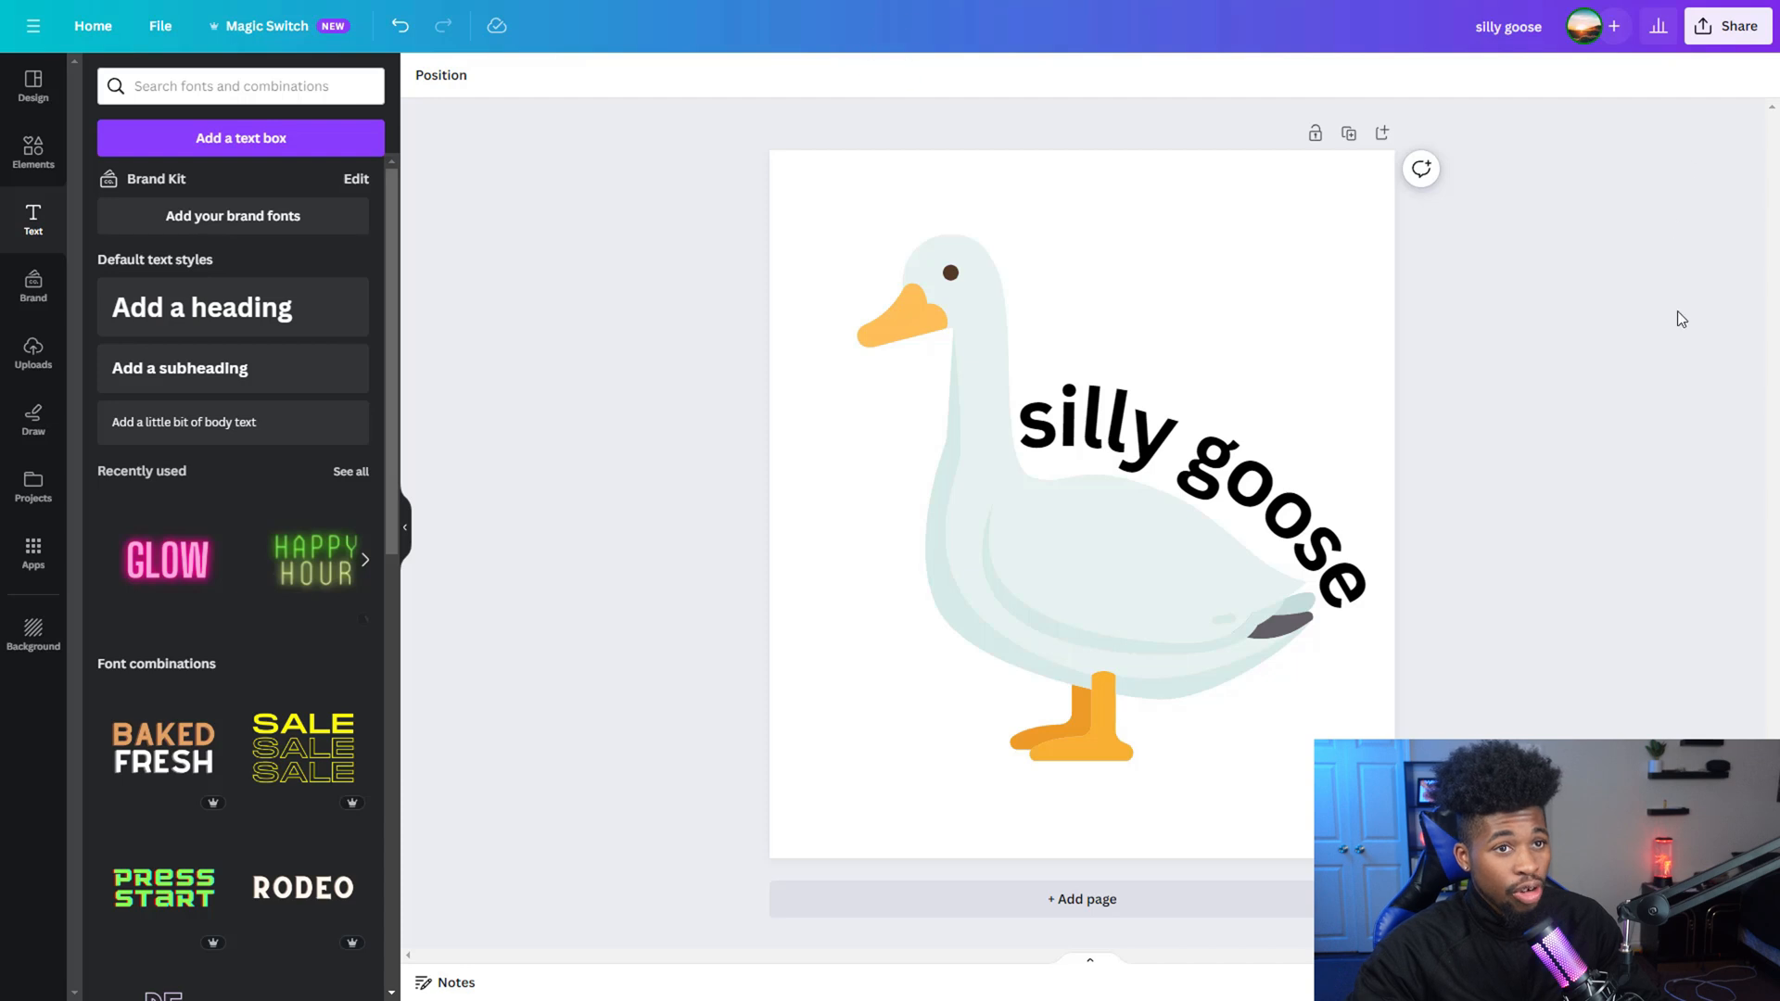
Download the design as a PNG with transparent background at size 3 (13,500 × 15,300 px)
{"action": "left_click", "coordinate": [1732, 28]}
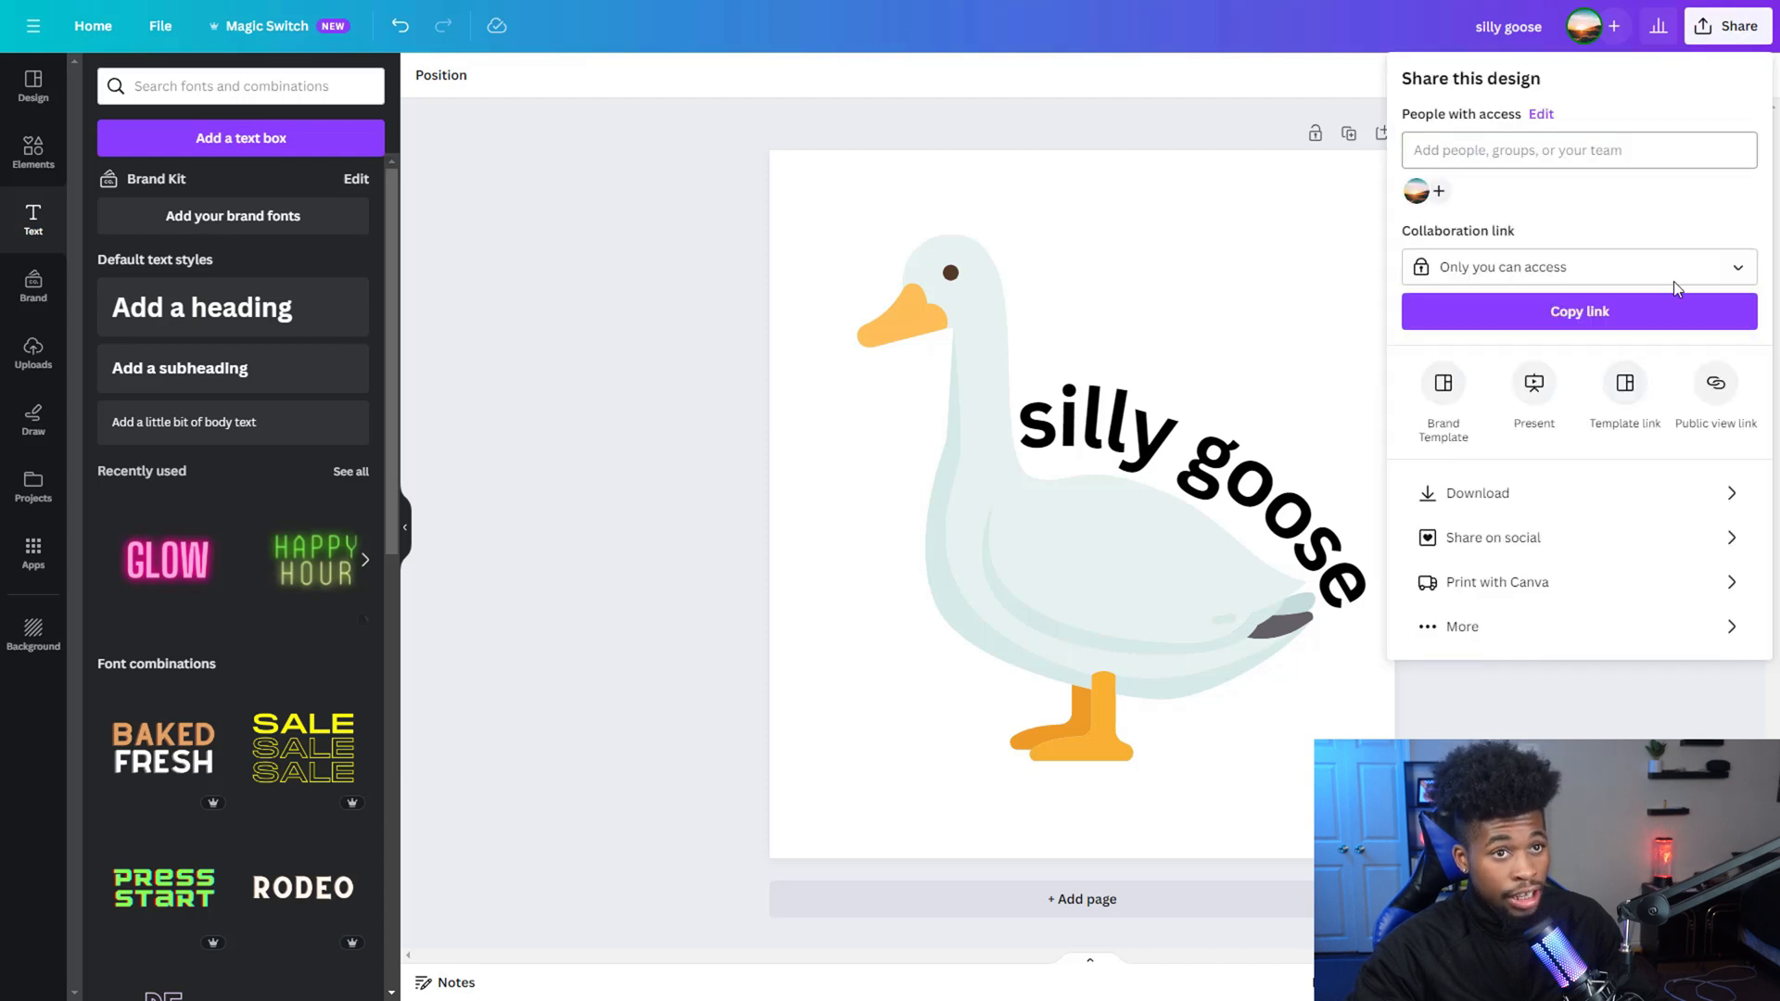
{"action": "left_click", "coordinate": [1583, 492]}
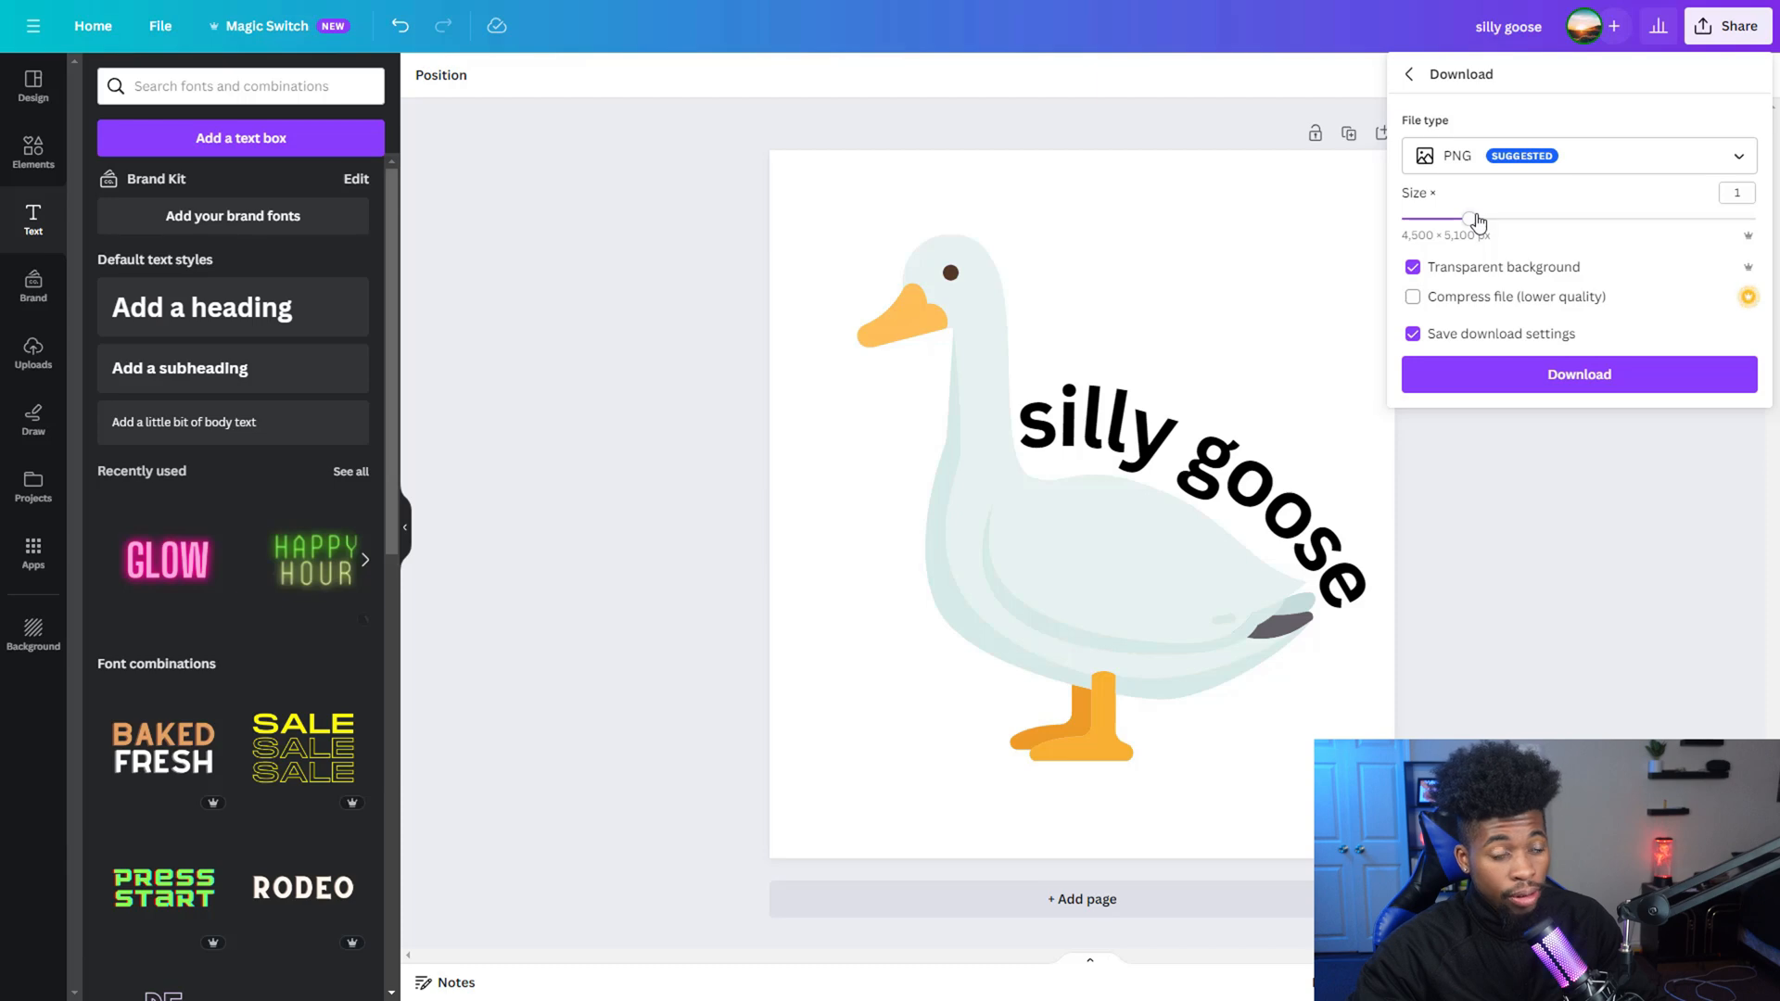
{"action": "left_click_drag", "start_coordinate": [1504, 226], "coordinate": [1737, 259]}
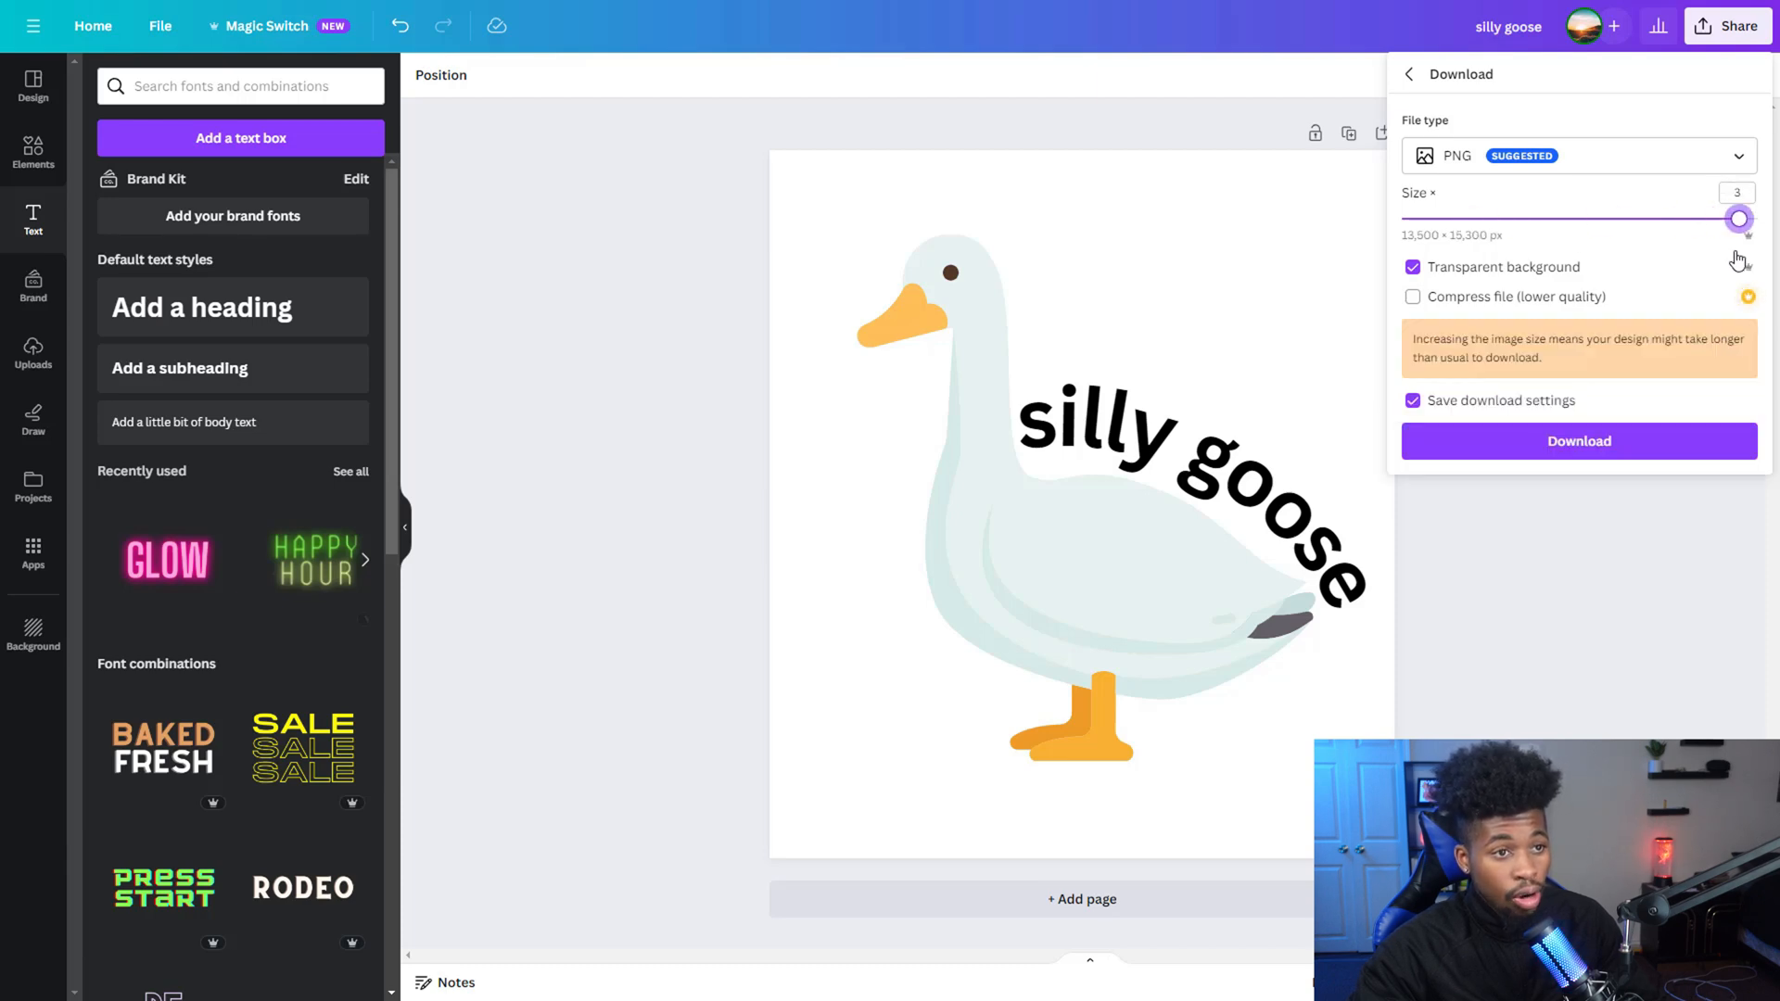
{"action": "left_click", "coordinate": [1550, 447]}
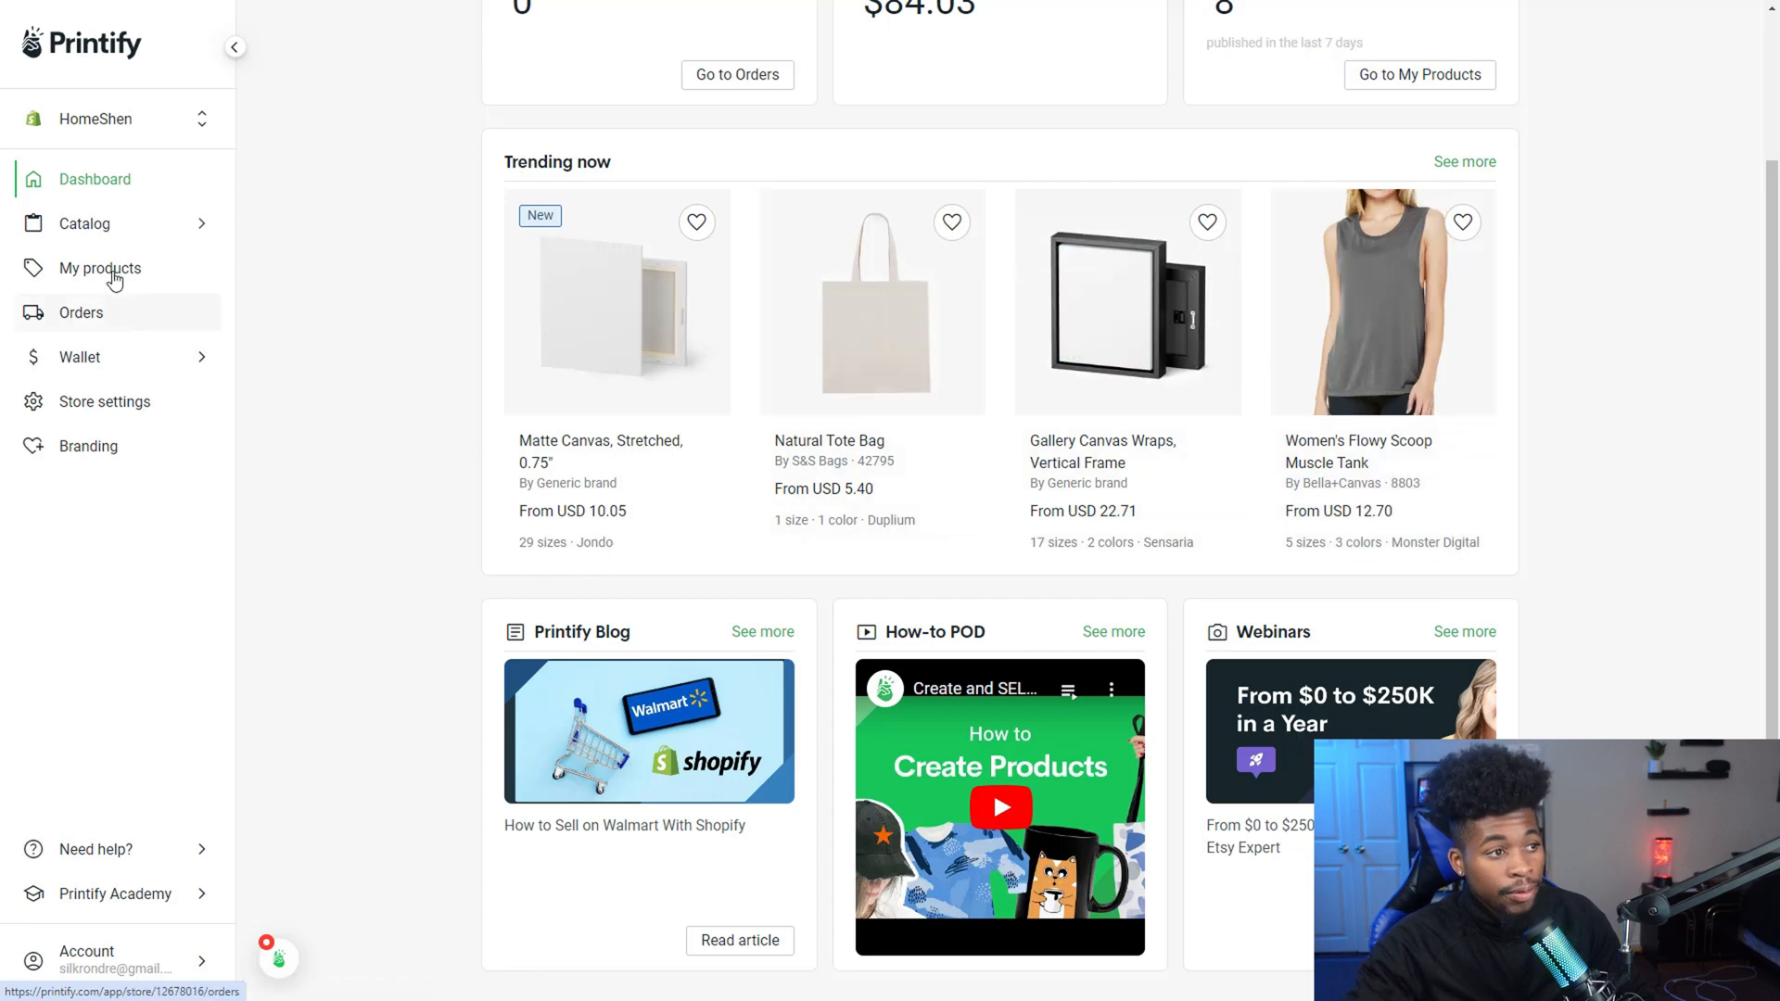
Choose the Gildan 18000 Unisex Heavy Blend Crewneck Sweatshirt from the men's sweatshirts catalog and start designing it with Printify Choice
{"action": "left_click", "coordinate": [100, 225]}
{"action": "left_click", "coordinate": [358, 369]}
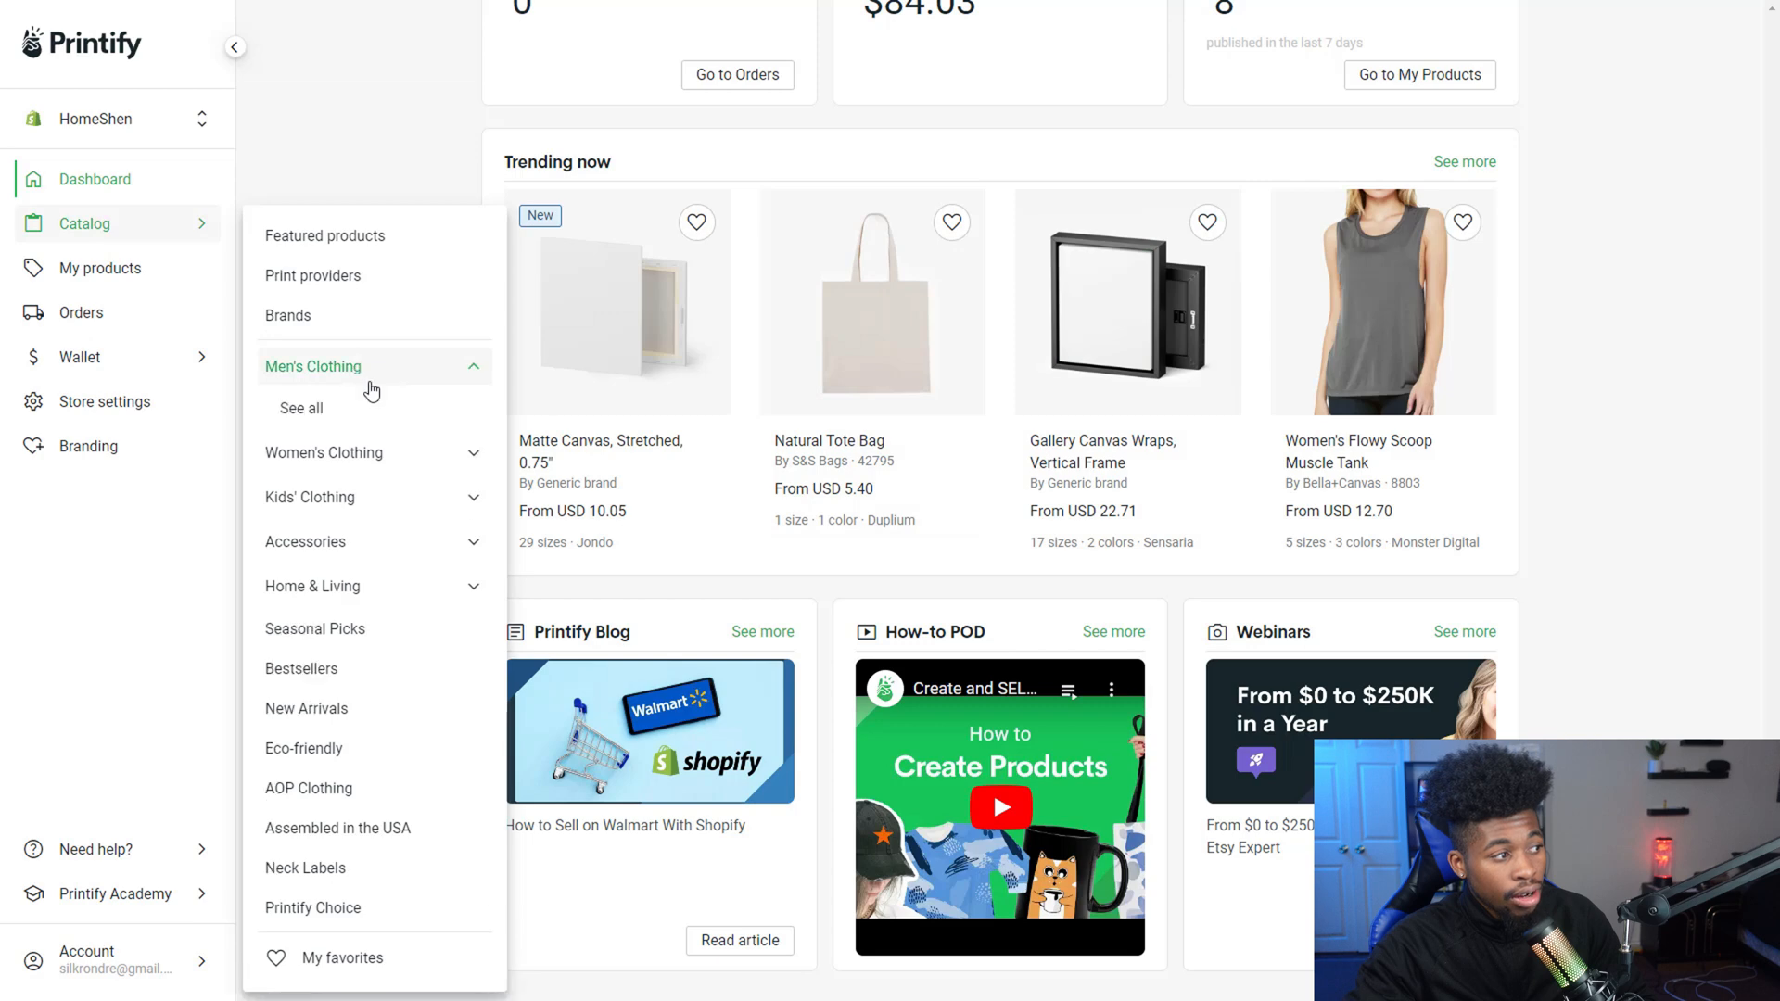
{"action": "left_click", "coordinate": [318, 531]}
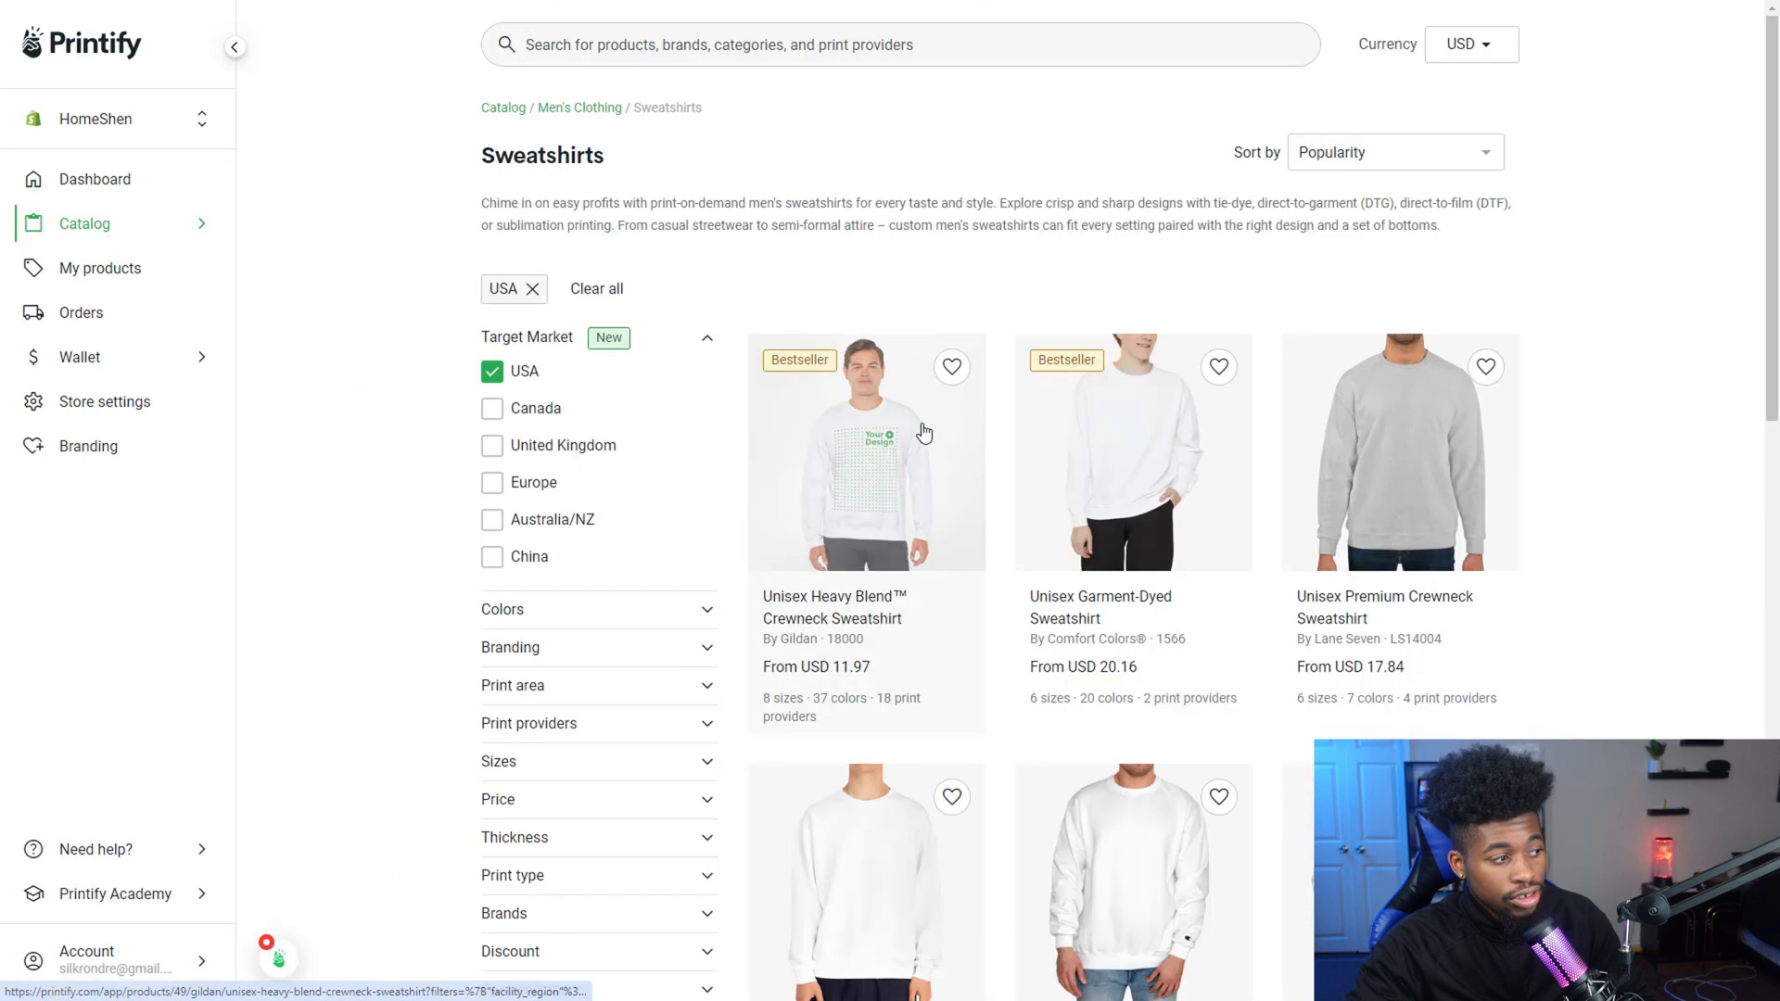
{"action": "scroll", "coordinate": [1287, 523], "scroll_direction": "down", "scroll_amount": 1}
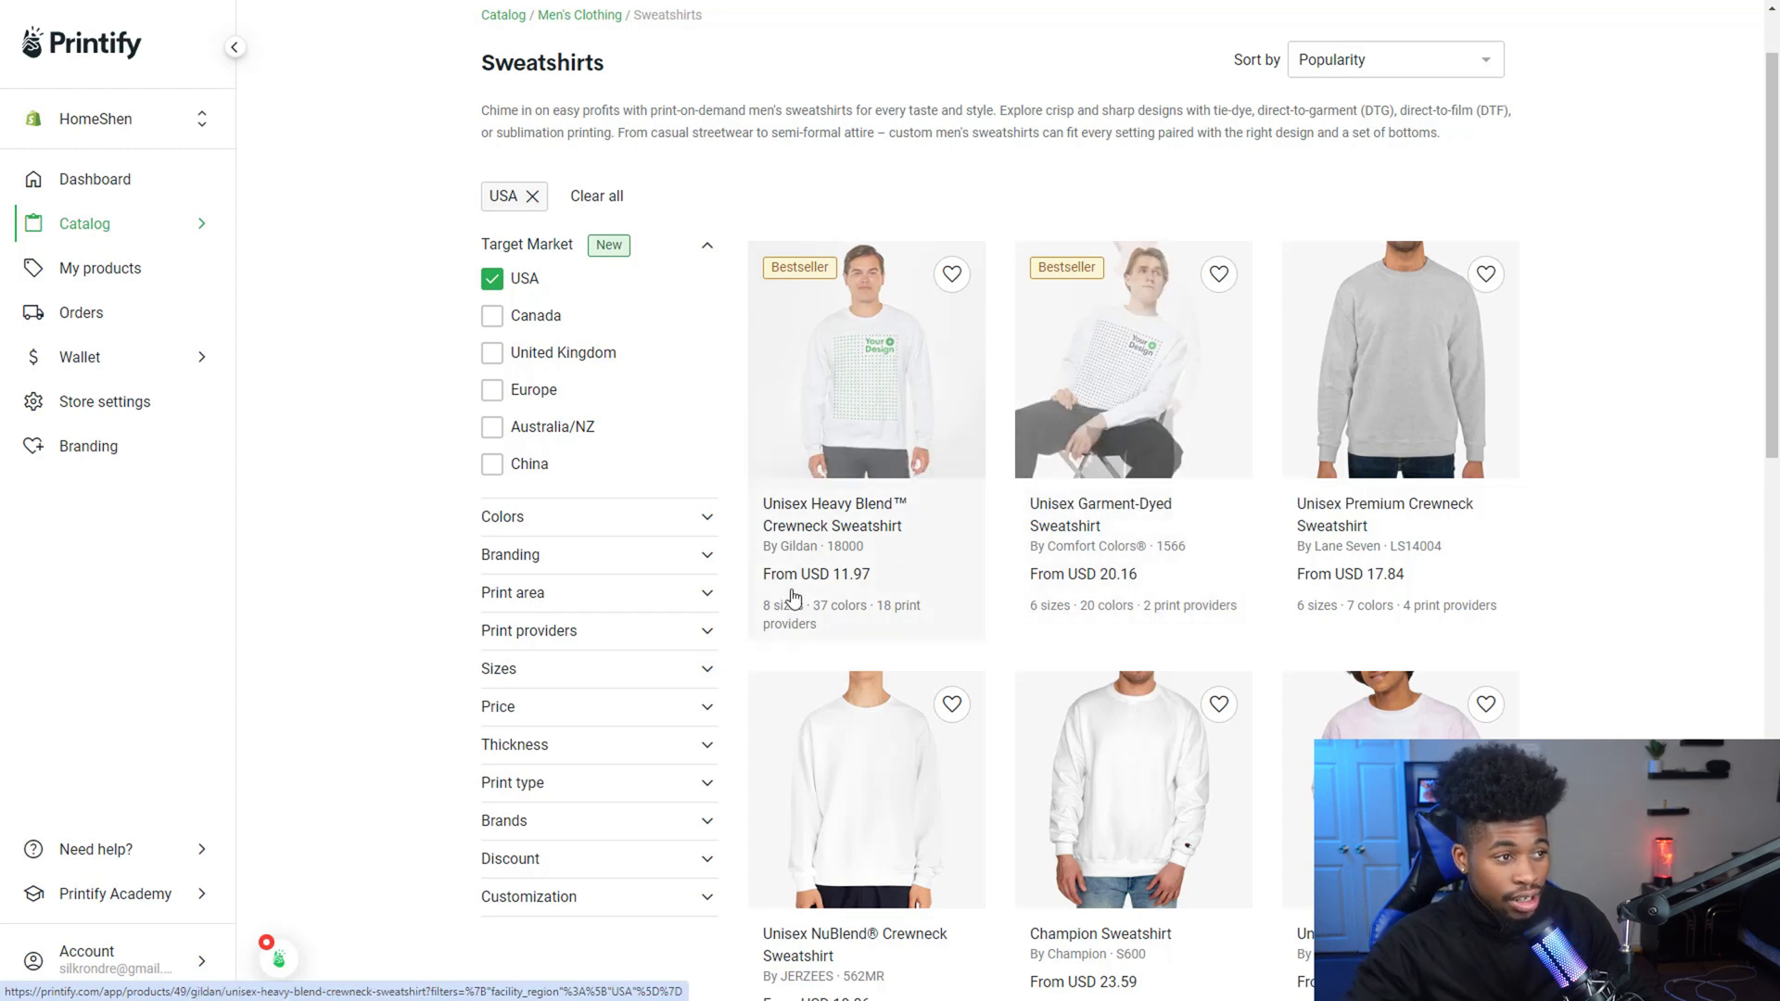
{"action": "left_click", "coordinate": [892, 558]}
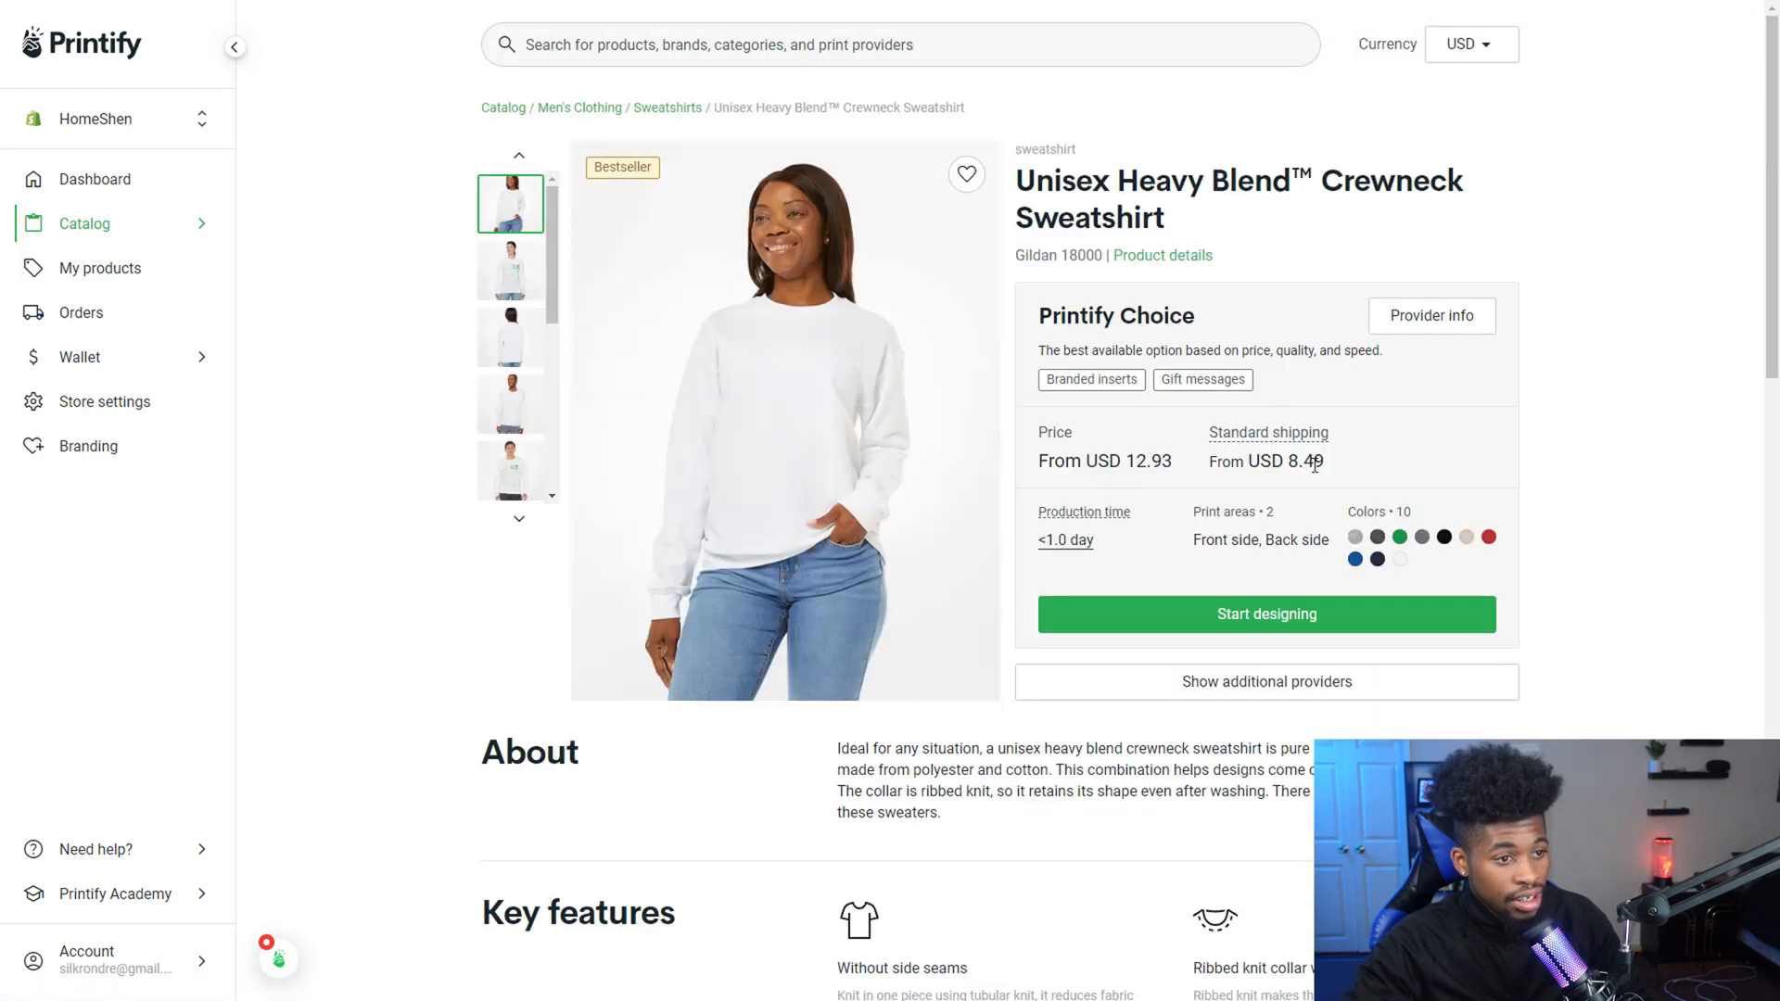
{"action": "left_click", "coordinate": [1267, 625]}
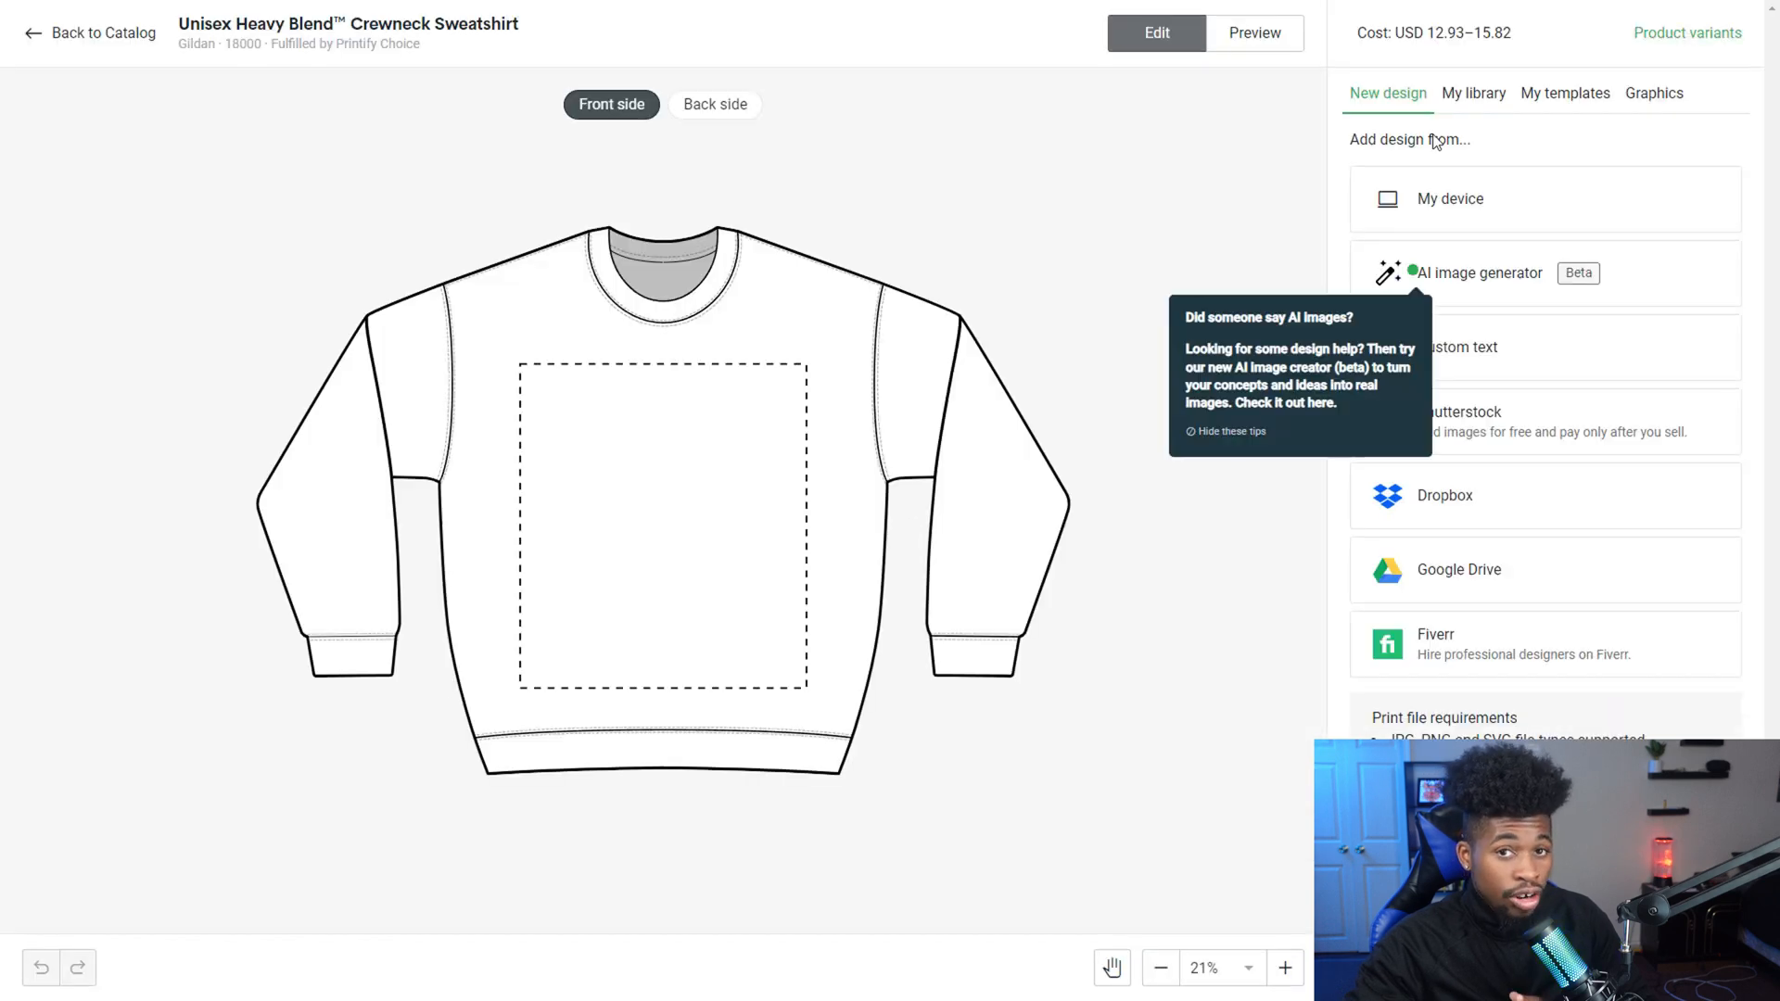
Upload "silly goose (1)" from the Downloads folder onto the front side of the sweatshirt
{"action": "left_click", "coordinate": [1480, 209]}
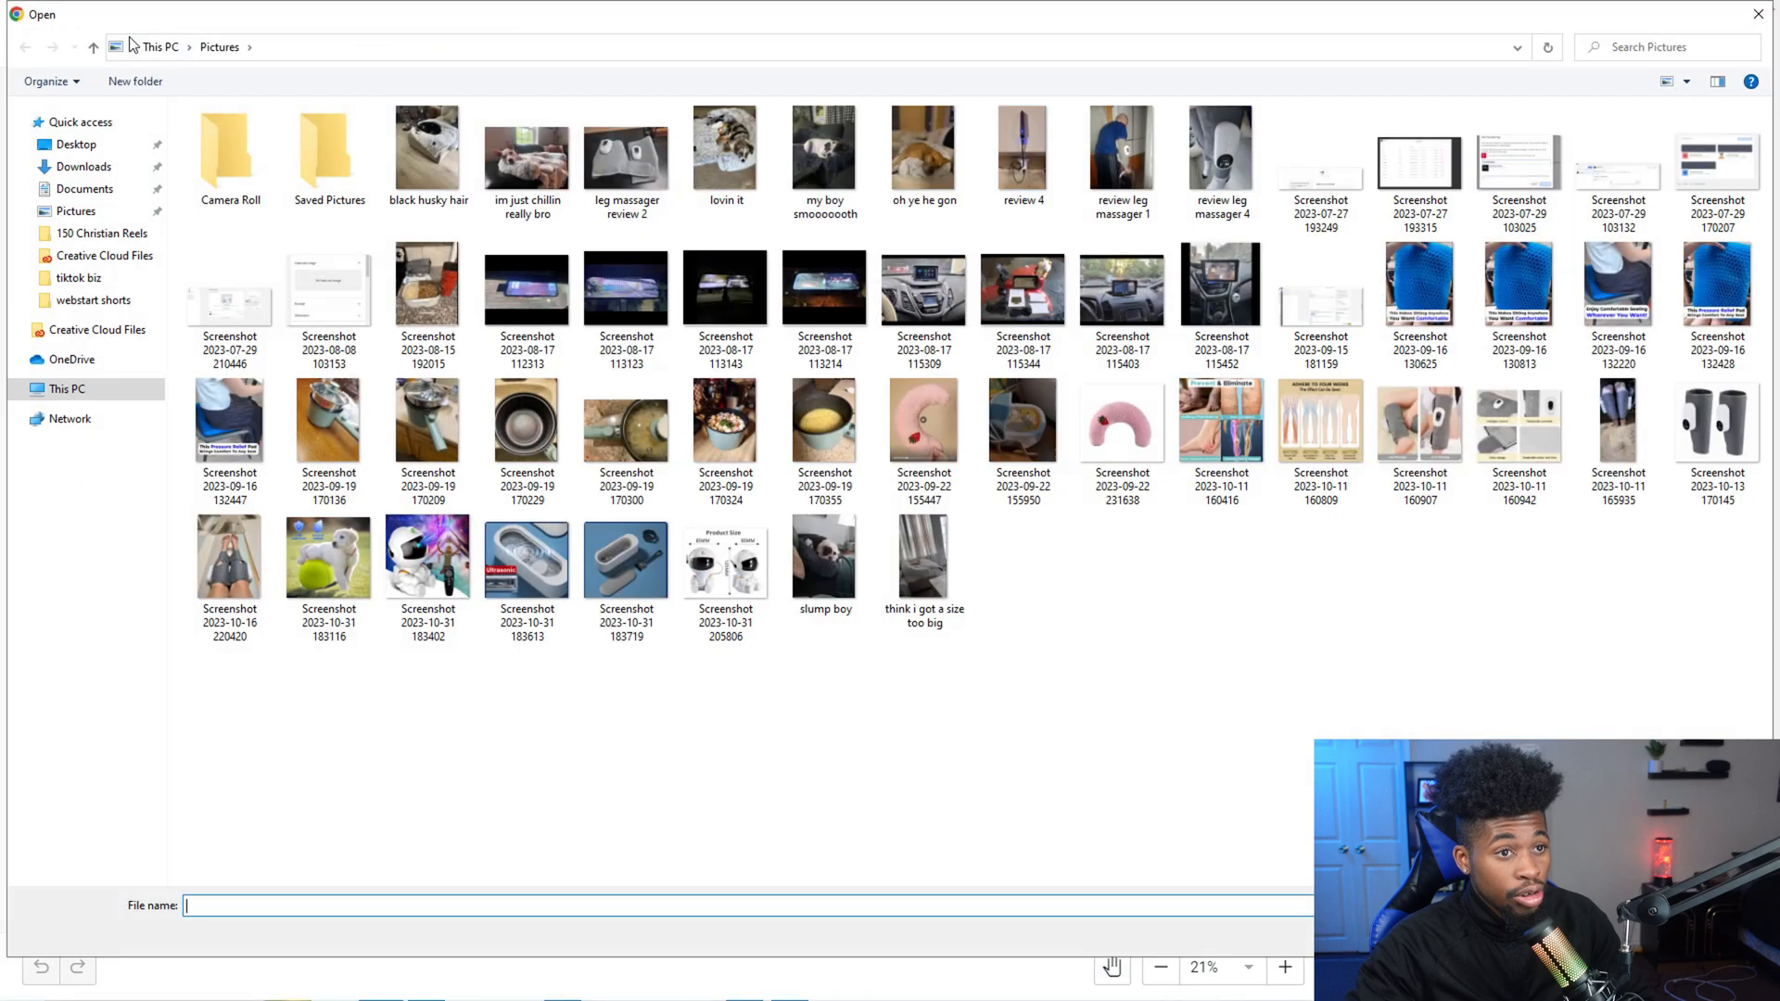
{"action": "left_click", "coordinate": [83, 167]}
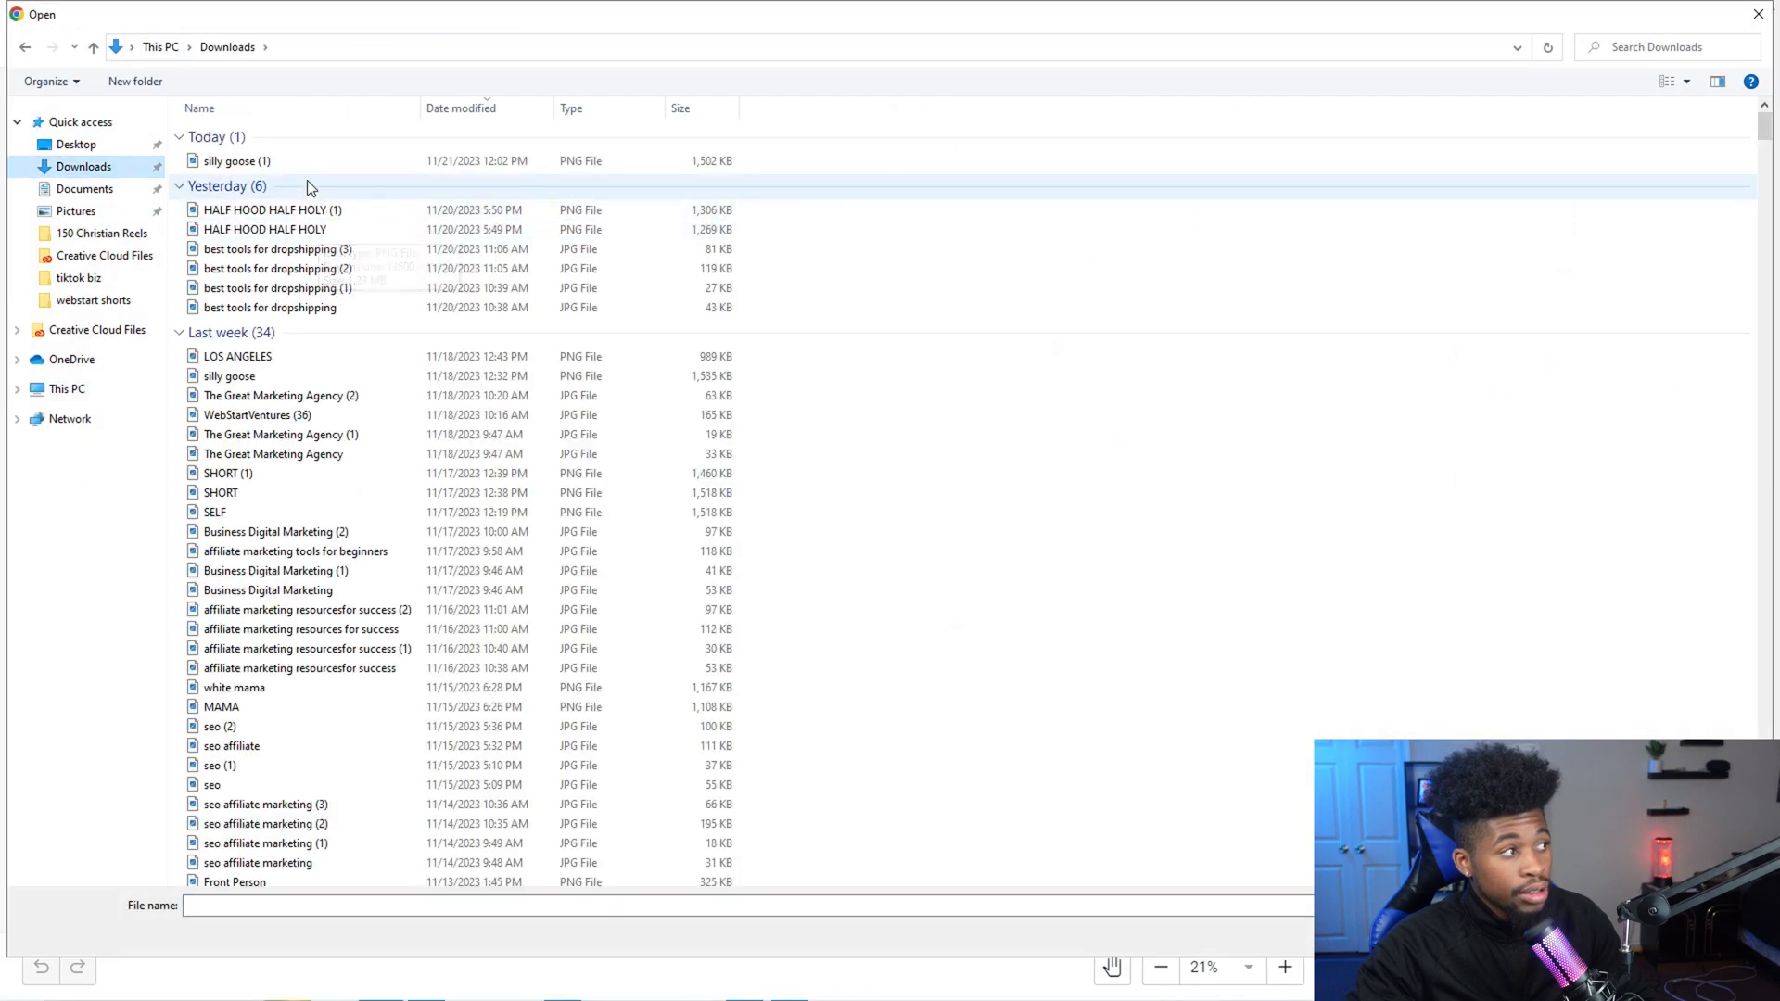
{"action": "double_click", "coordinate": [319, 161]}
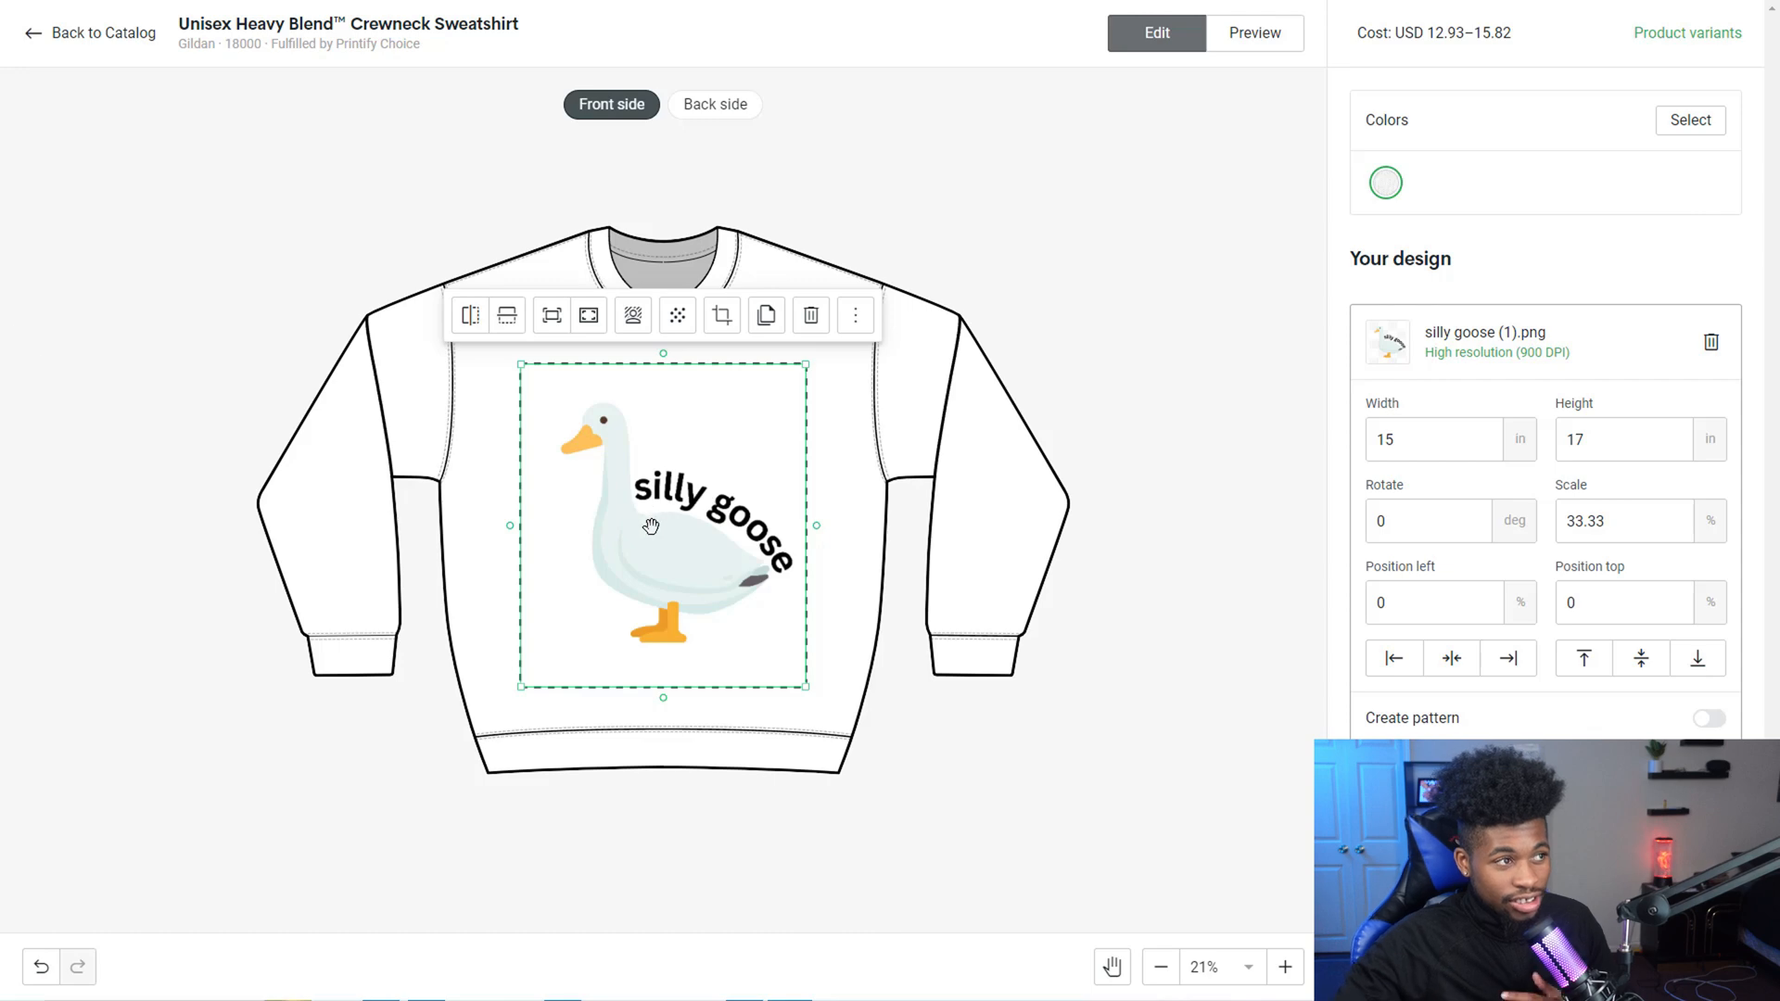
Check the sweatshirt's back side print area and return to the front side
{"action": "left_click", "coordinate": [701, 131]}
{"action": "left_click", "coordinate": [691, 115]}
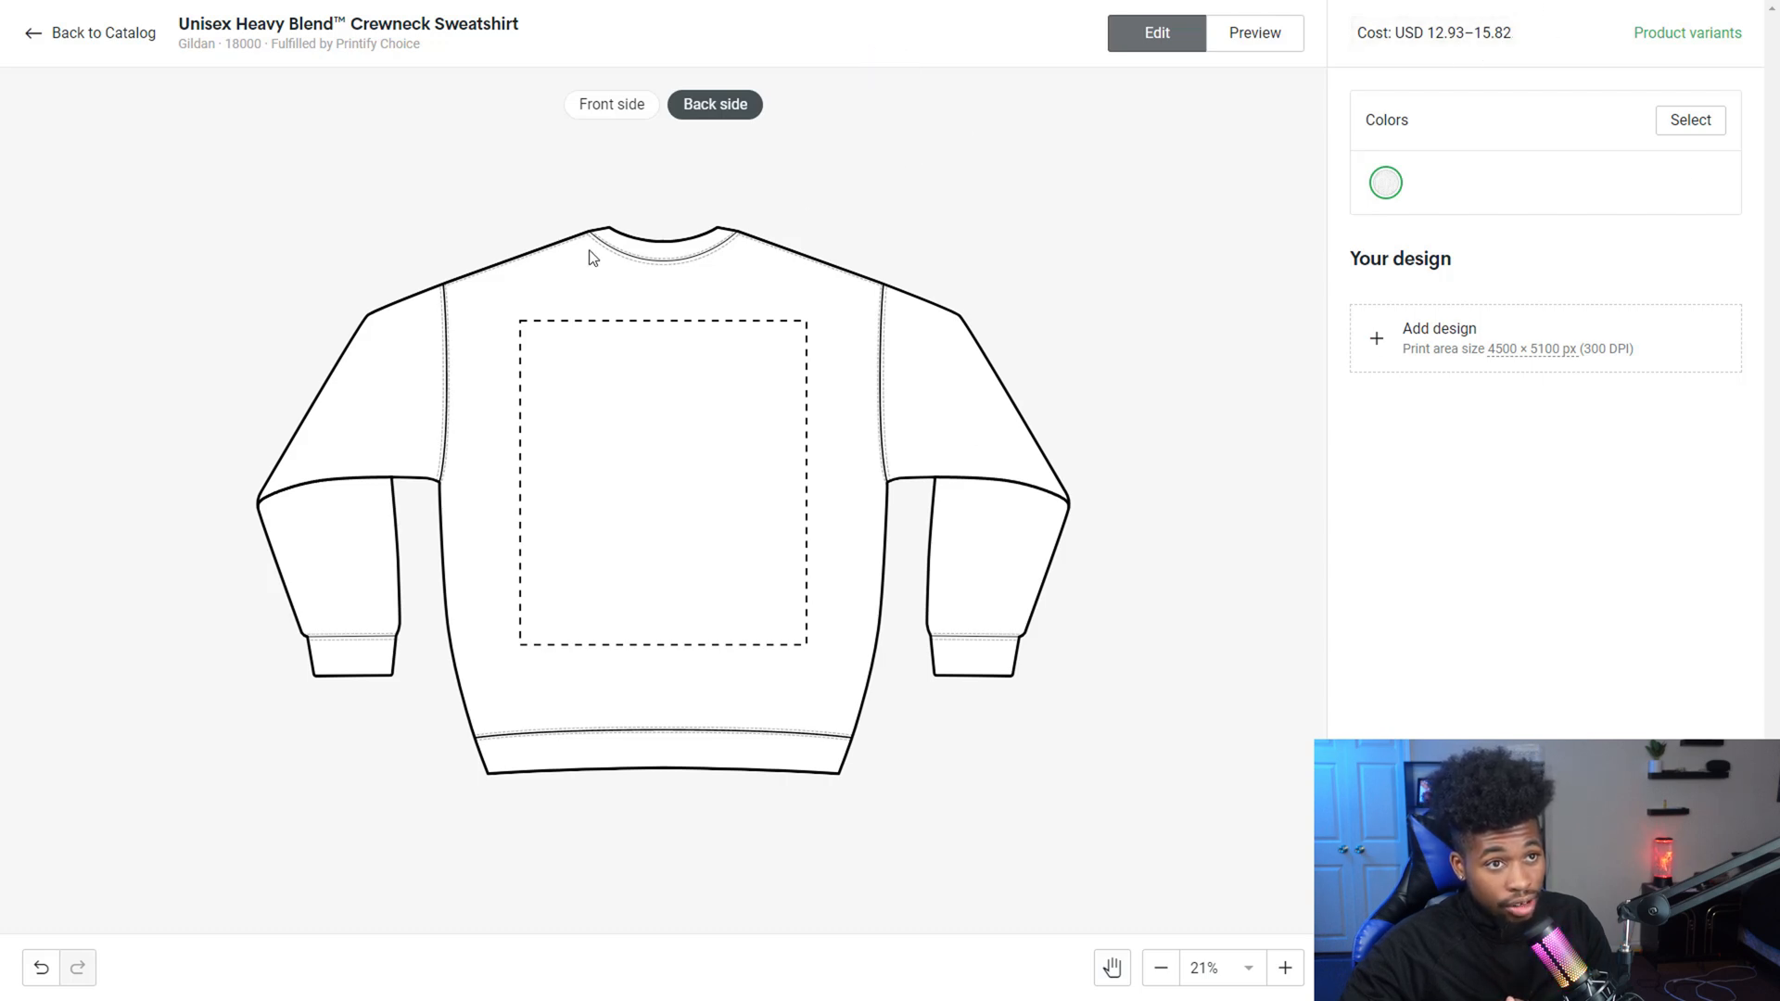
{"action": "left_click", "coordinate": [633, 109]}
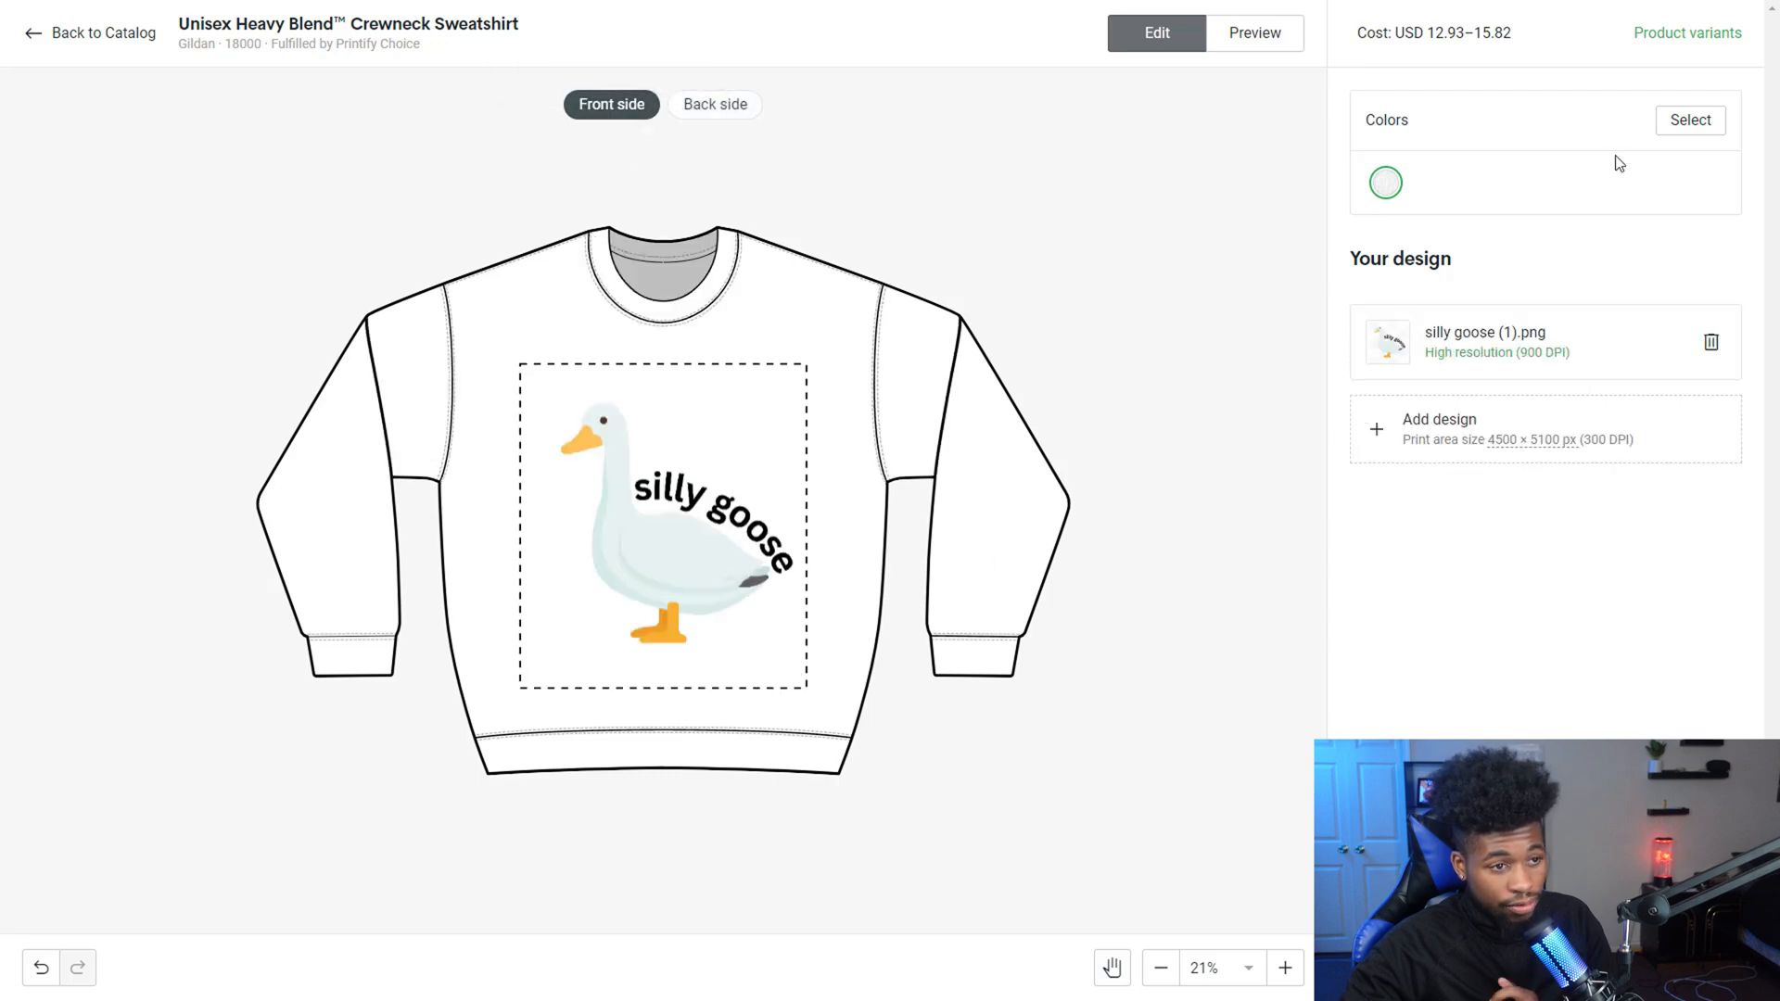
Scale the goose design down slightly and recentre it within the front print area
{"action": "left_click", "coordinate": [756, 517]}
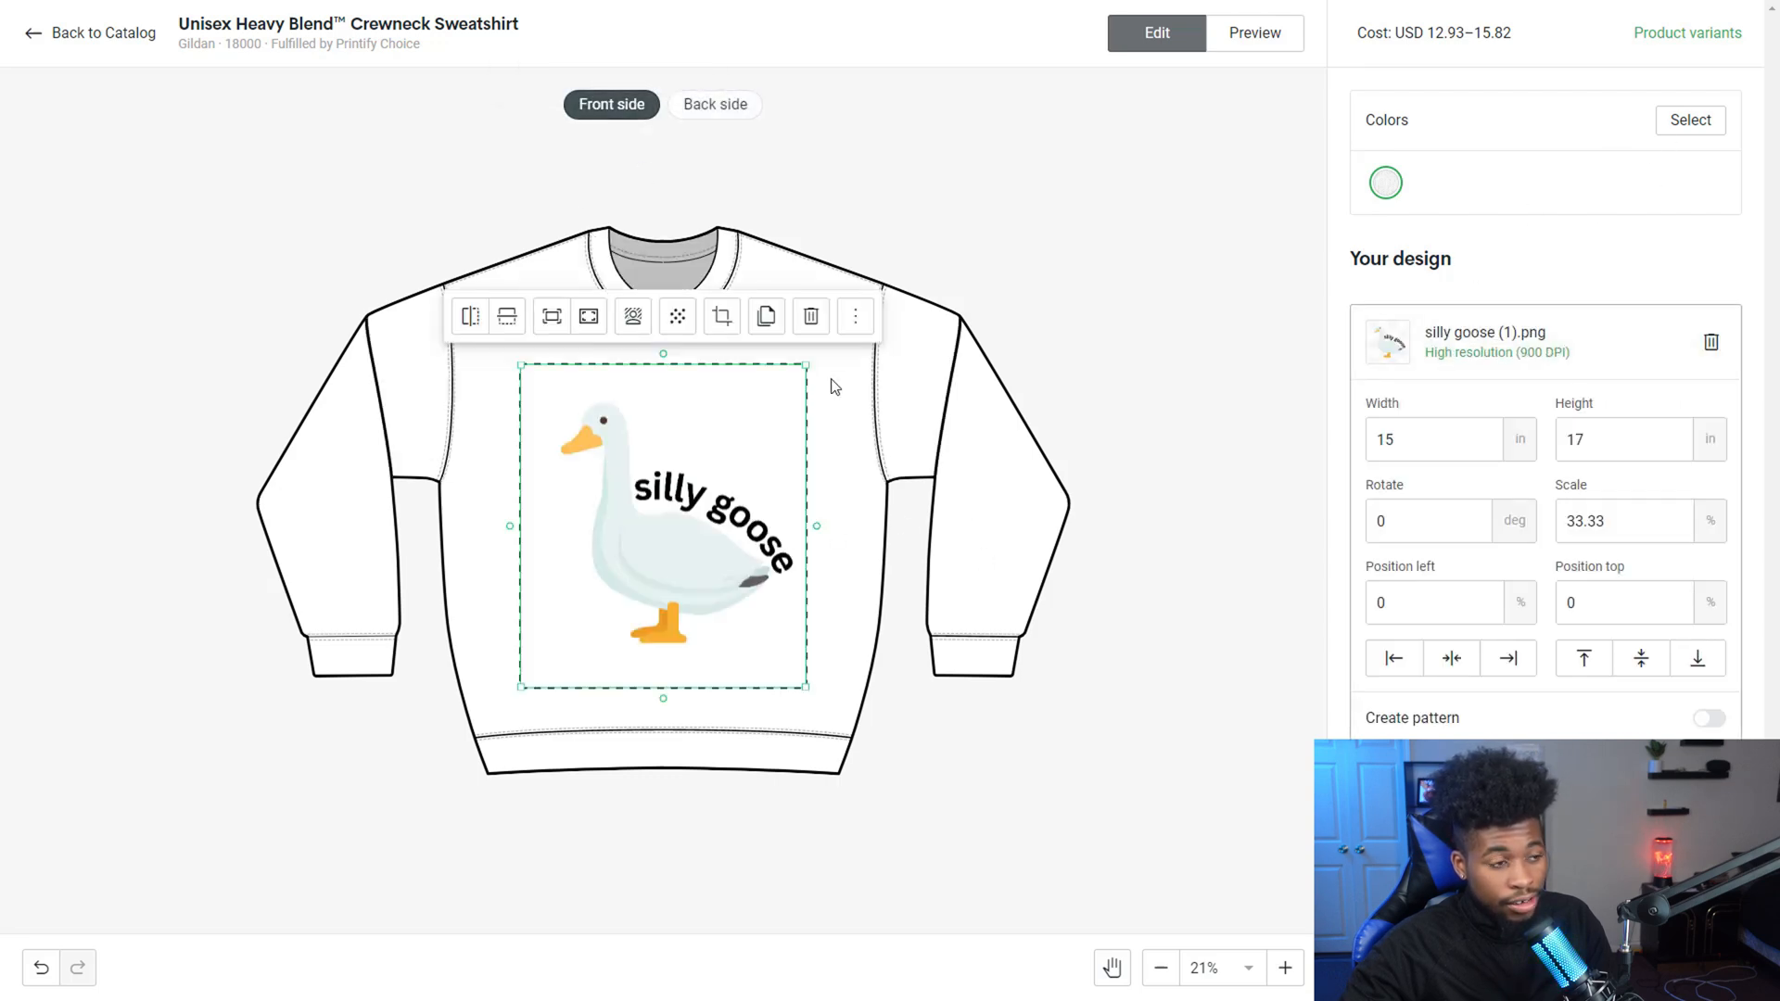
{"action": "left_click_drag", "start_coordinate": [806, 366], "coordinate": [803, 402]}
{"action": "left_click_drag", "start_coordinate": [592, 502], "coordinate": [601, 490]}
{"action": "left_click", "coordinate": [853, 383]}
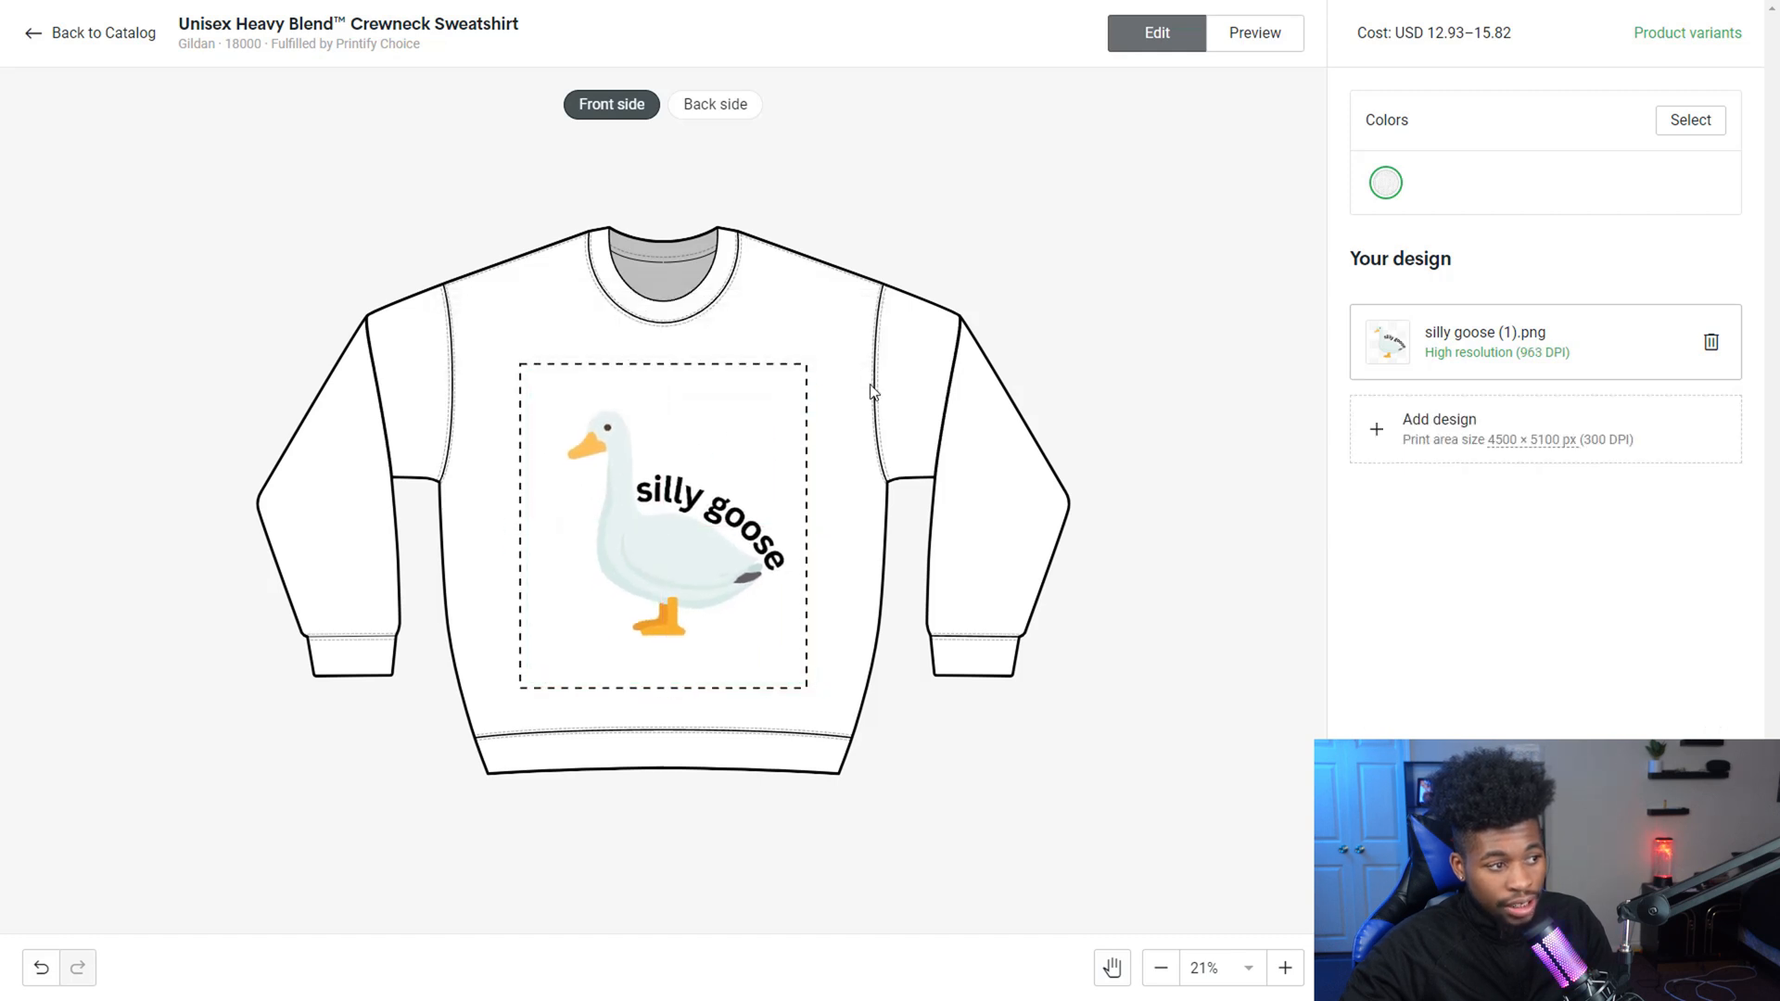
Add Sand and Red to the sweatshirt's color selection, trying Royal and removing it again
{"action": "left_click", "coordinate": [1688, 121]}
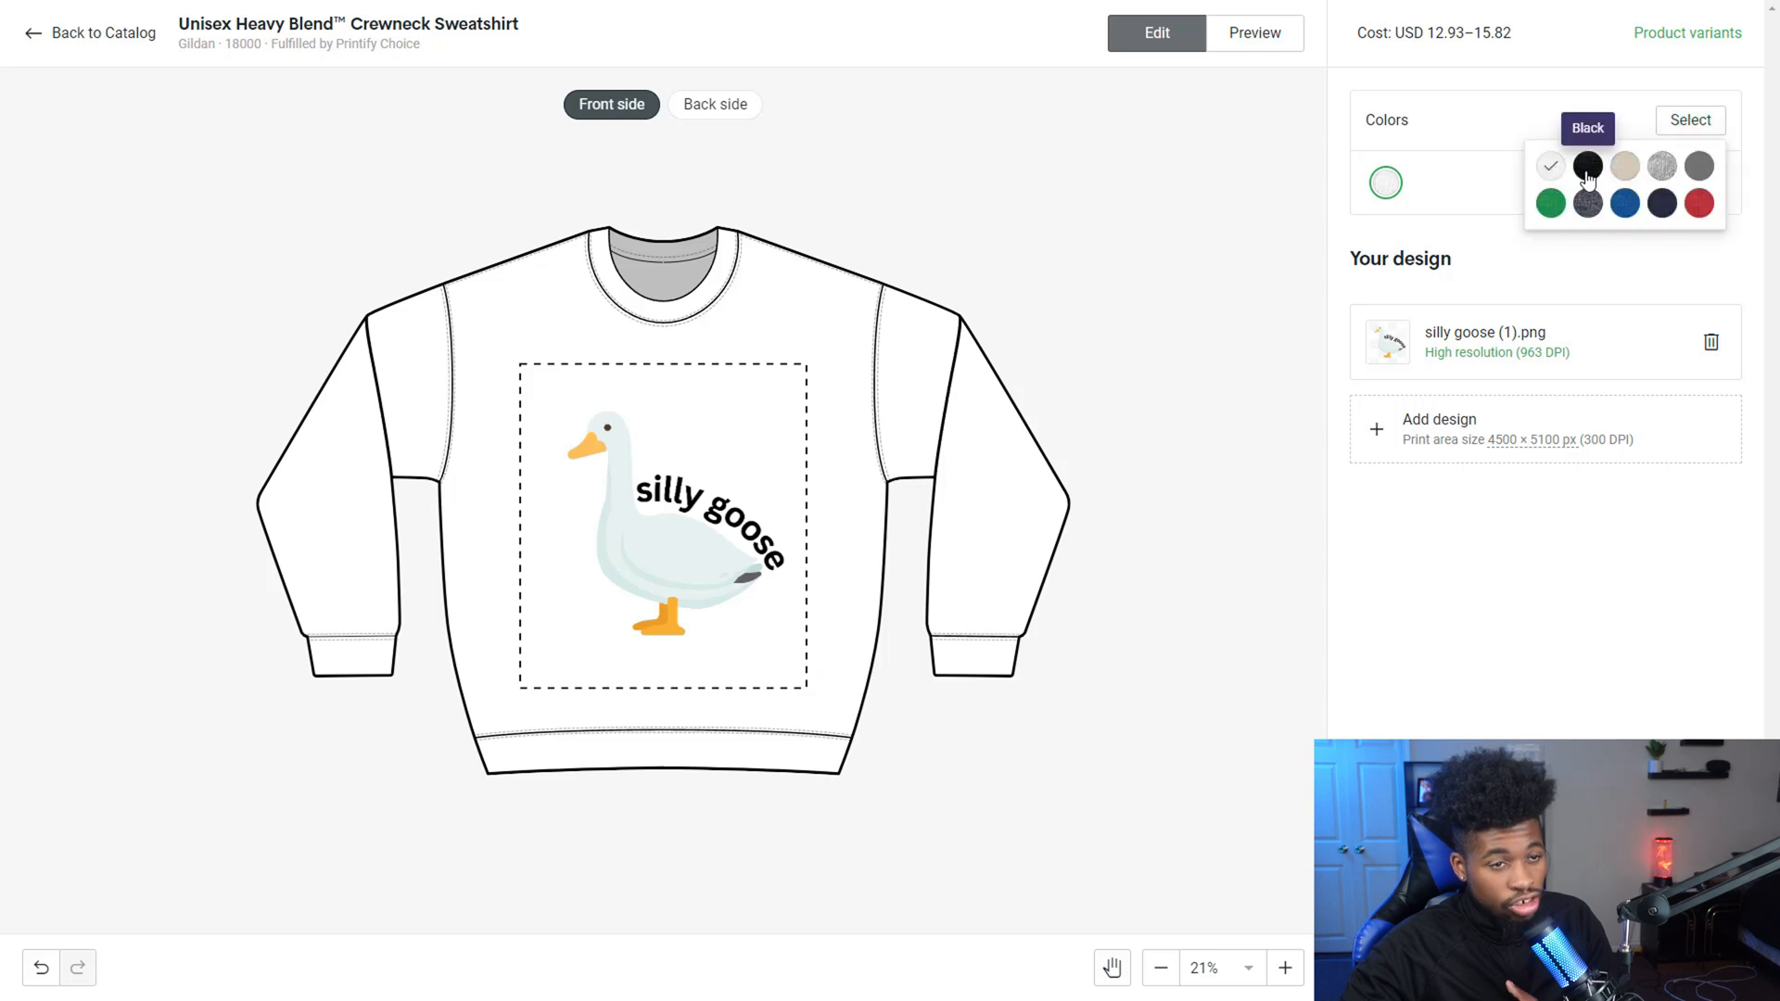
{"action": "left_click", "coordinate": [1626, 172]}
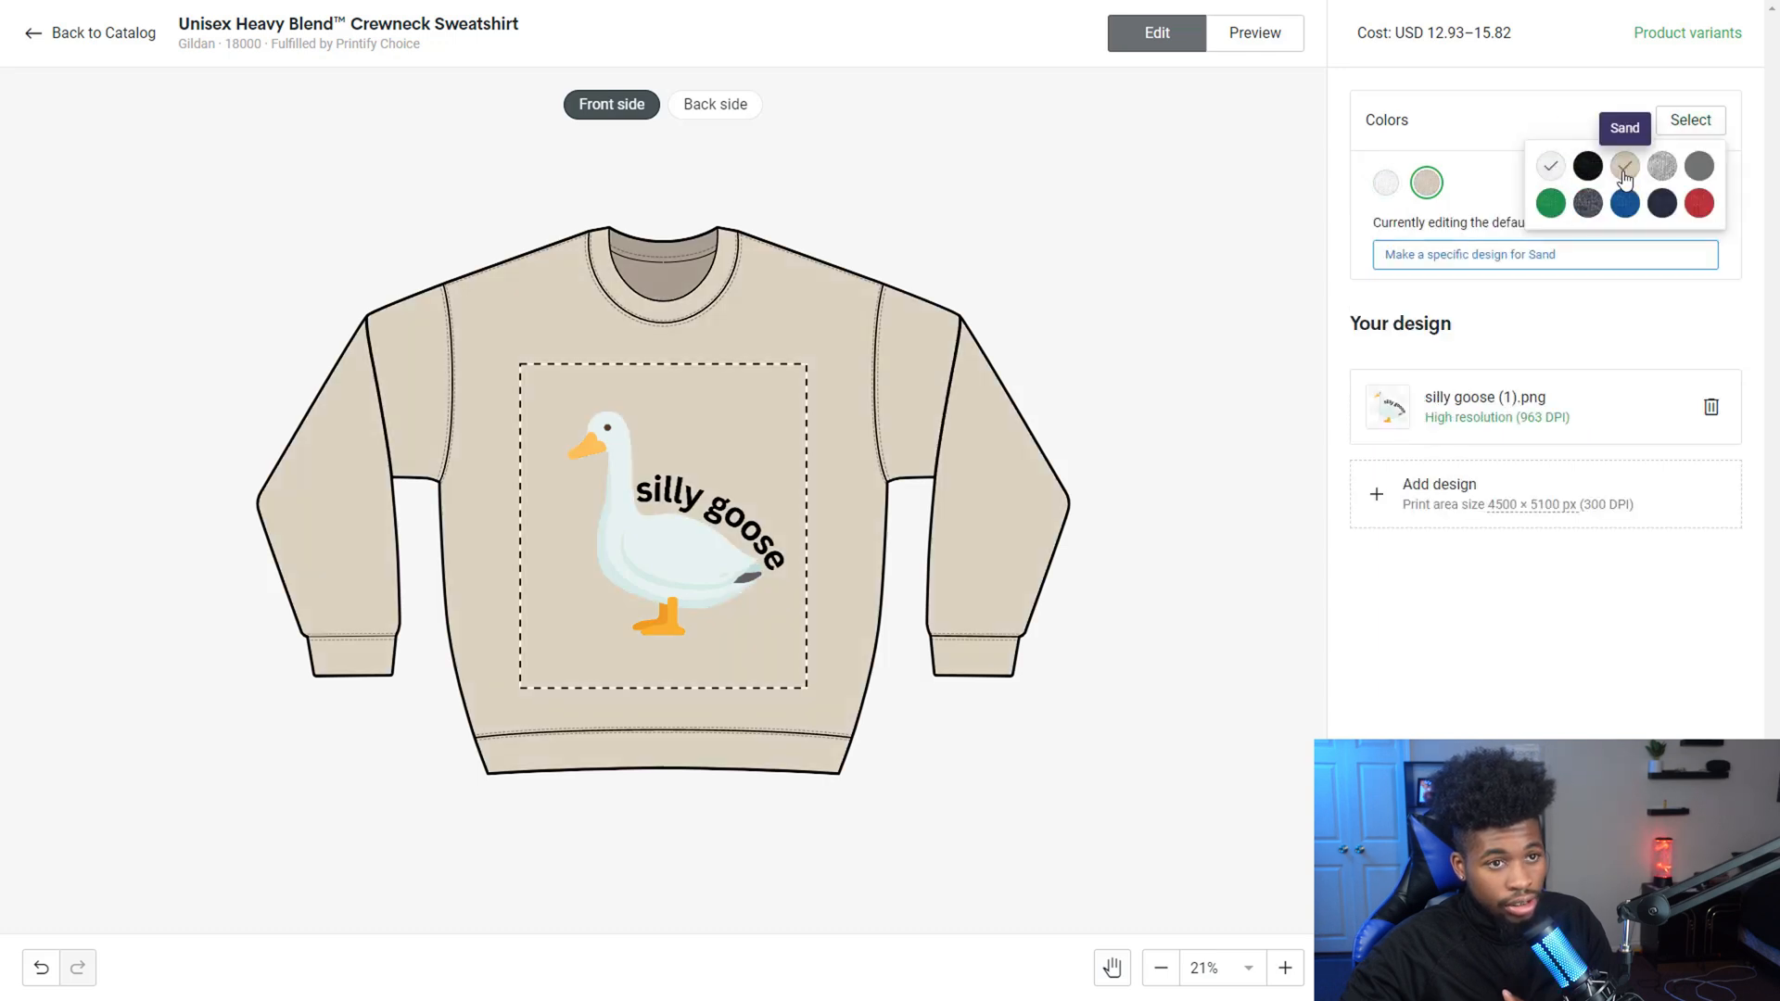
{"action": "left_click", "coordinate": [1701, 202]}
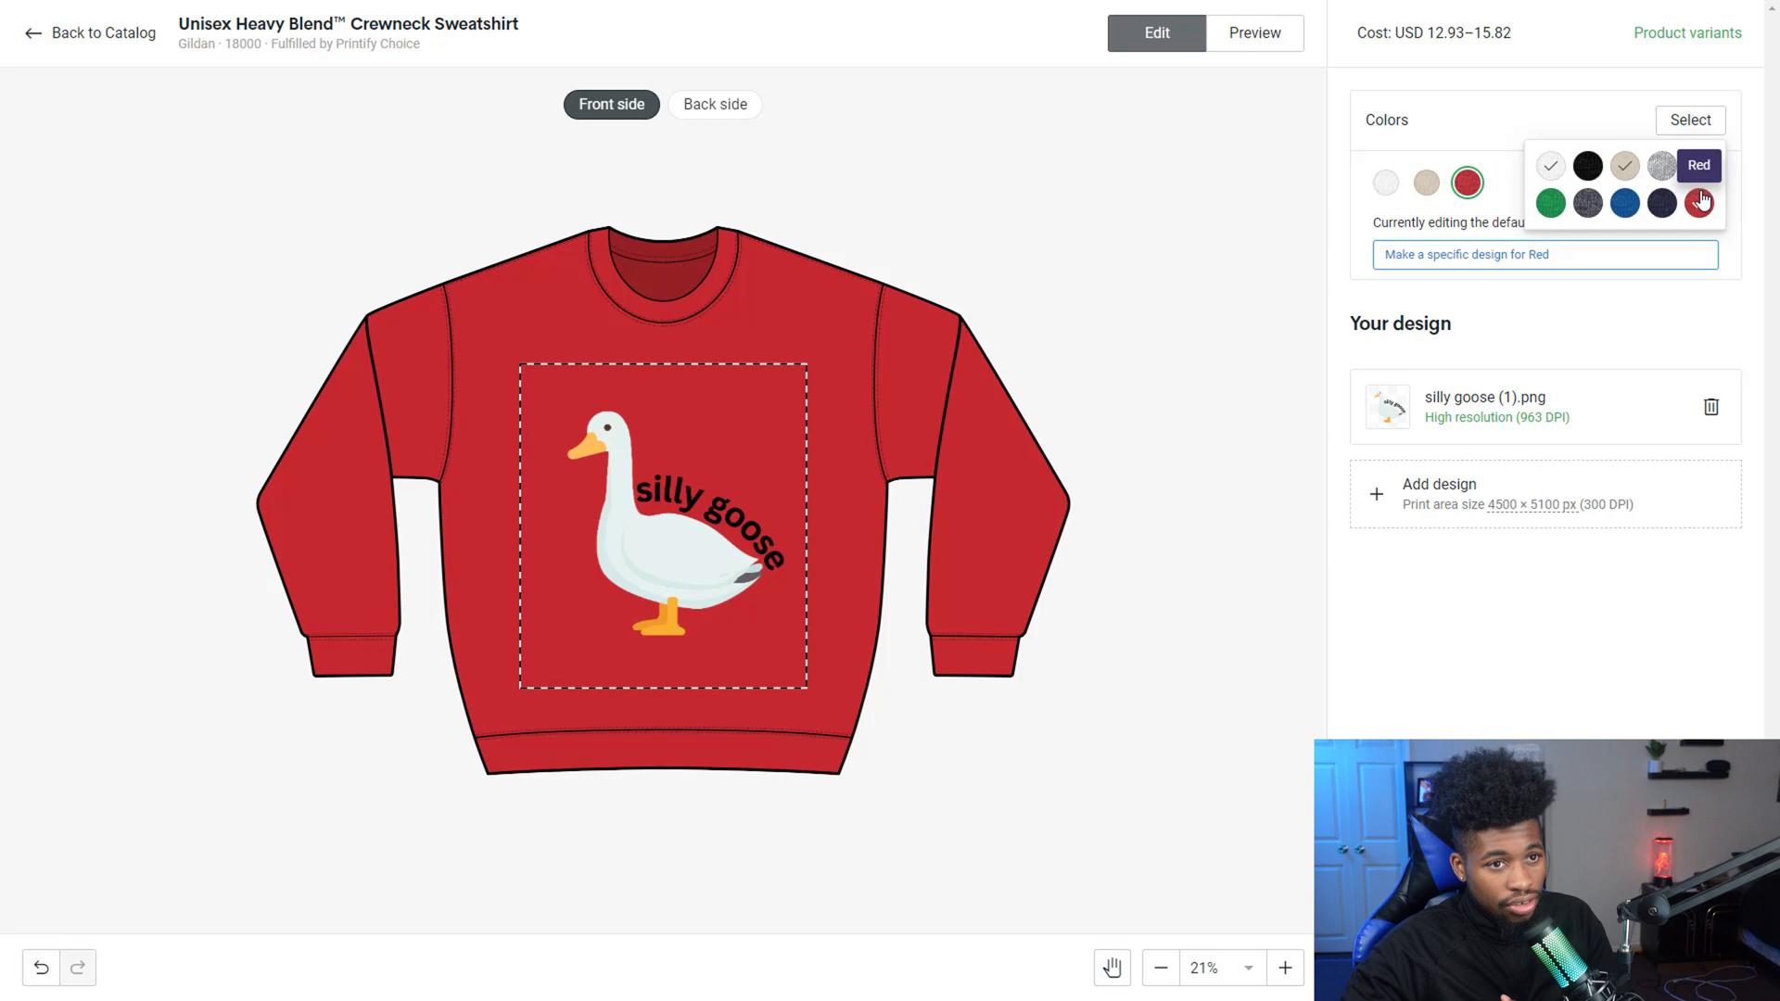
{"action": "left_click", "coordinate": [1636, 210]}
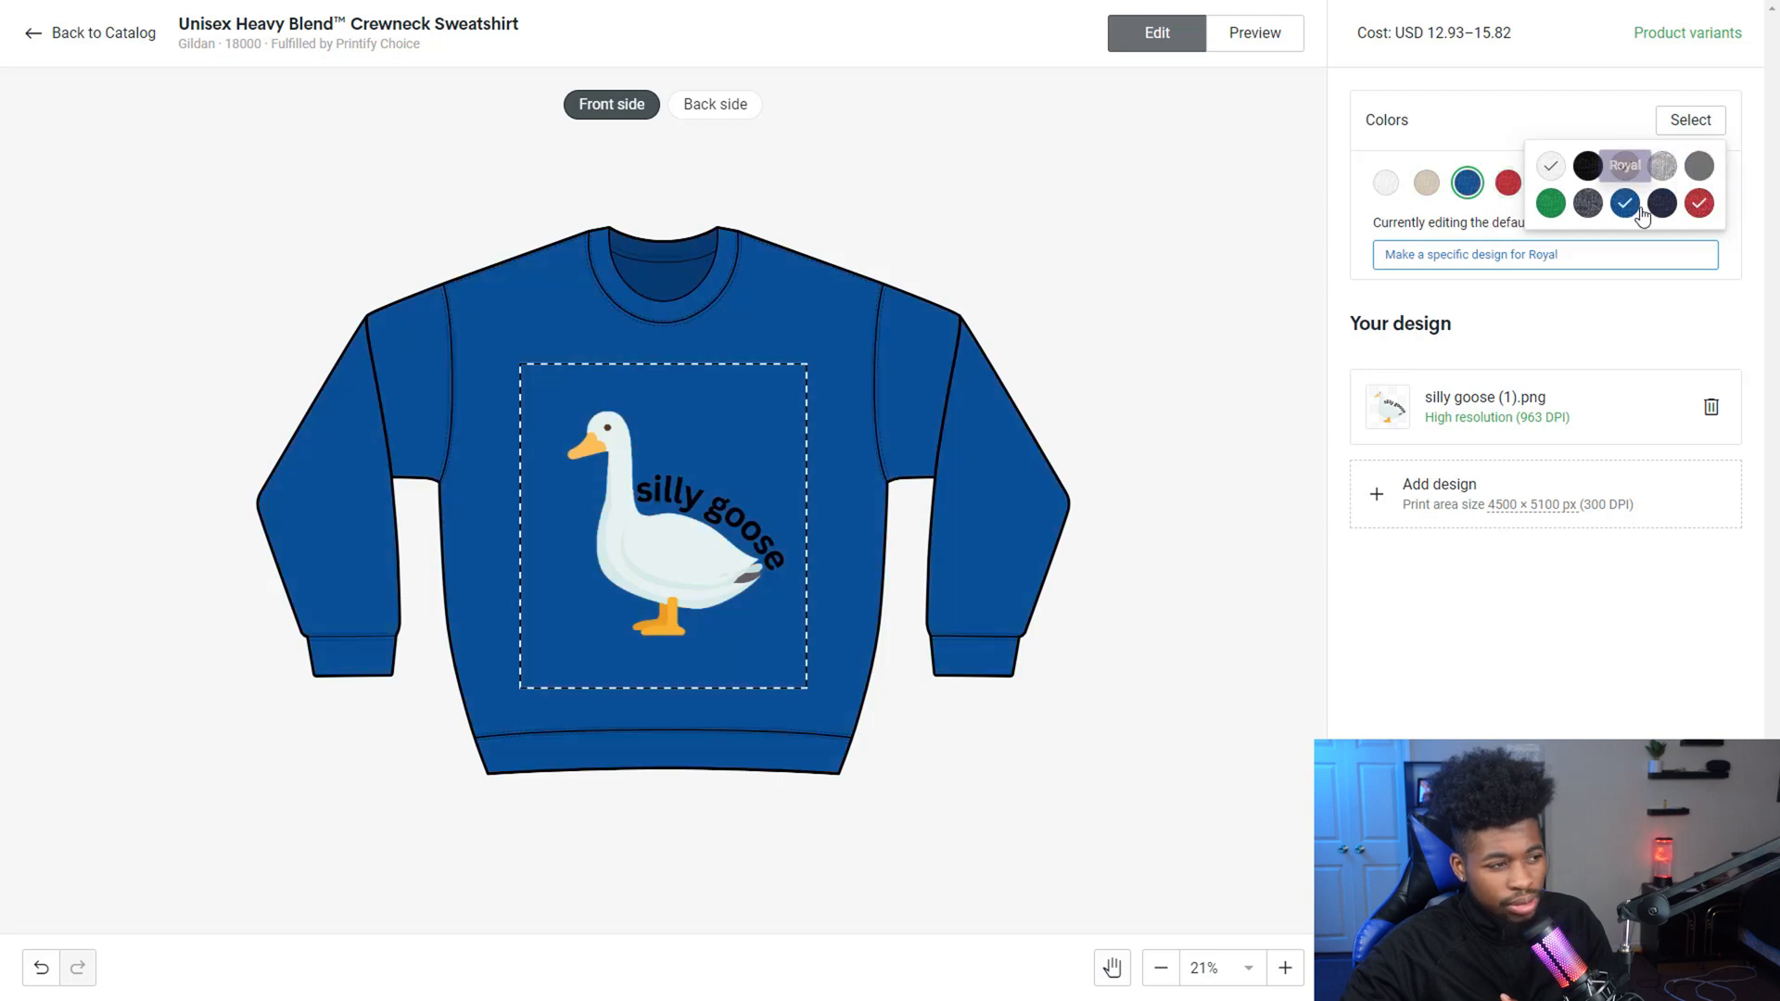
{"action": "left_click", "coordinate": [1627, 206]}
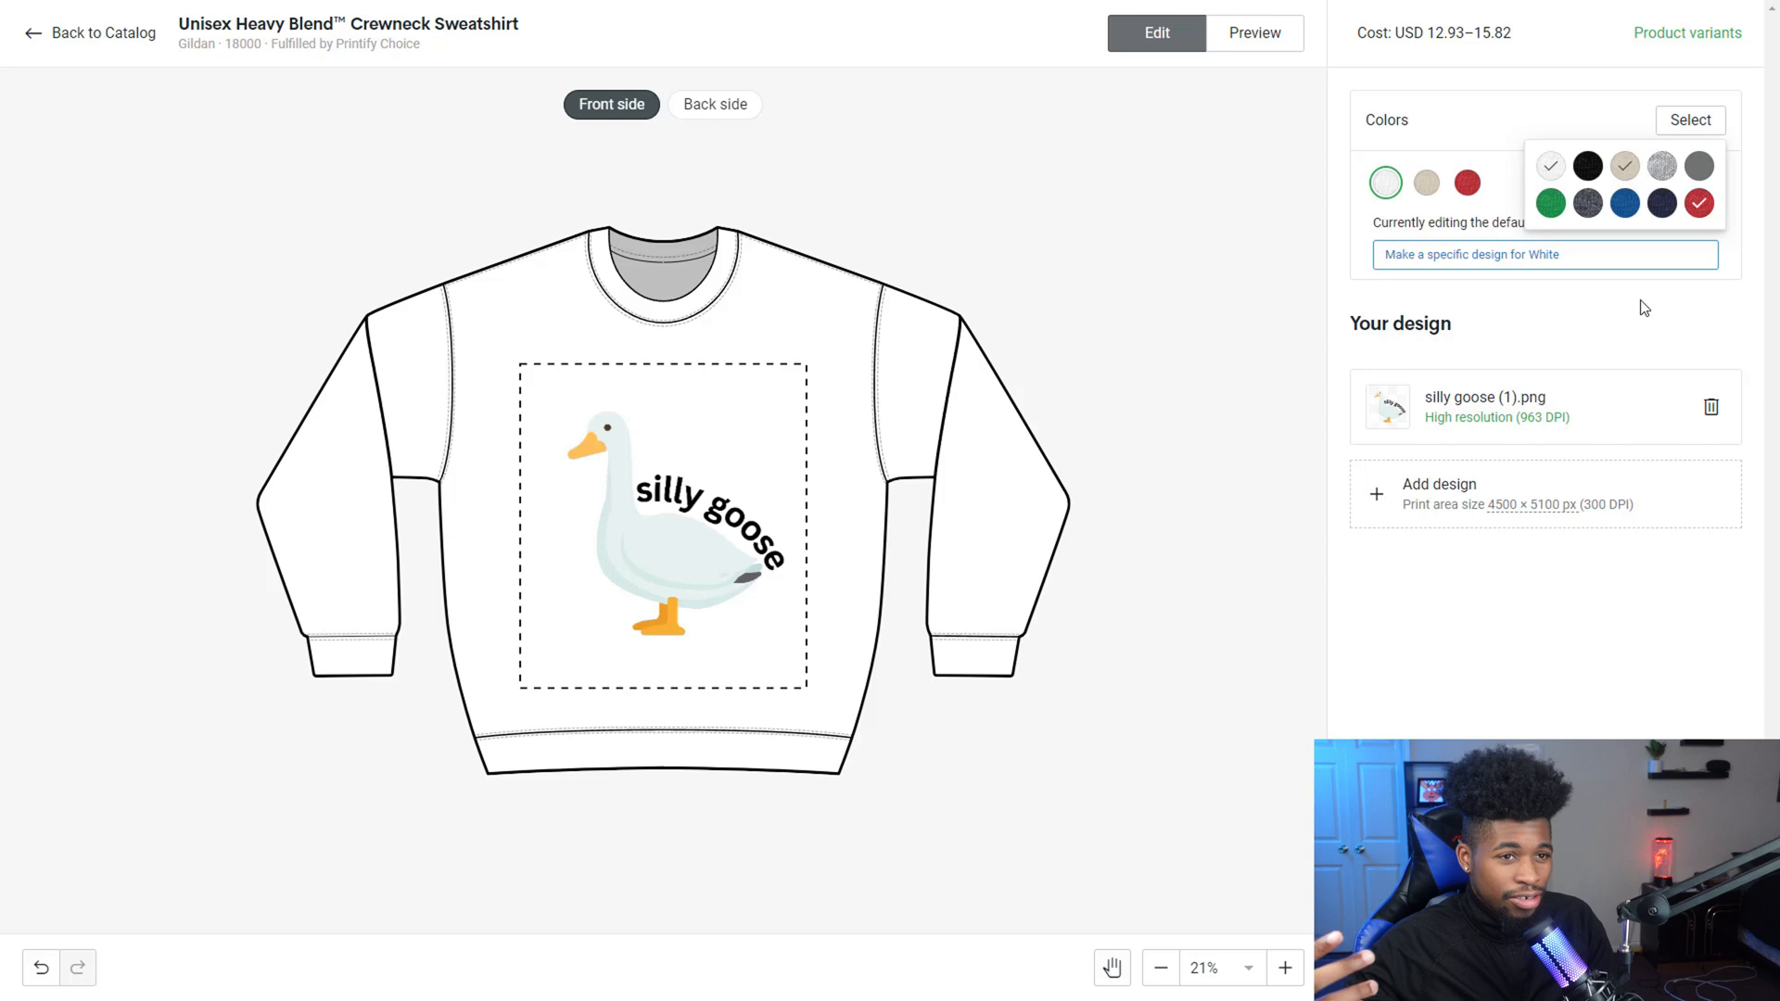
Preview the white sweatshirt on the Lifestyle mockup to check the design placement
{"action": "left_click", "coordinate": [1254, 33]}
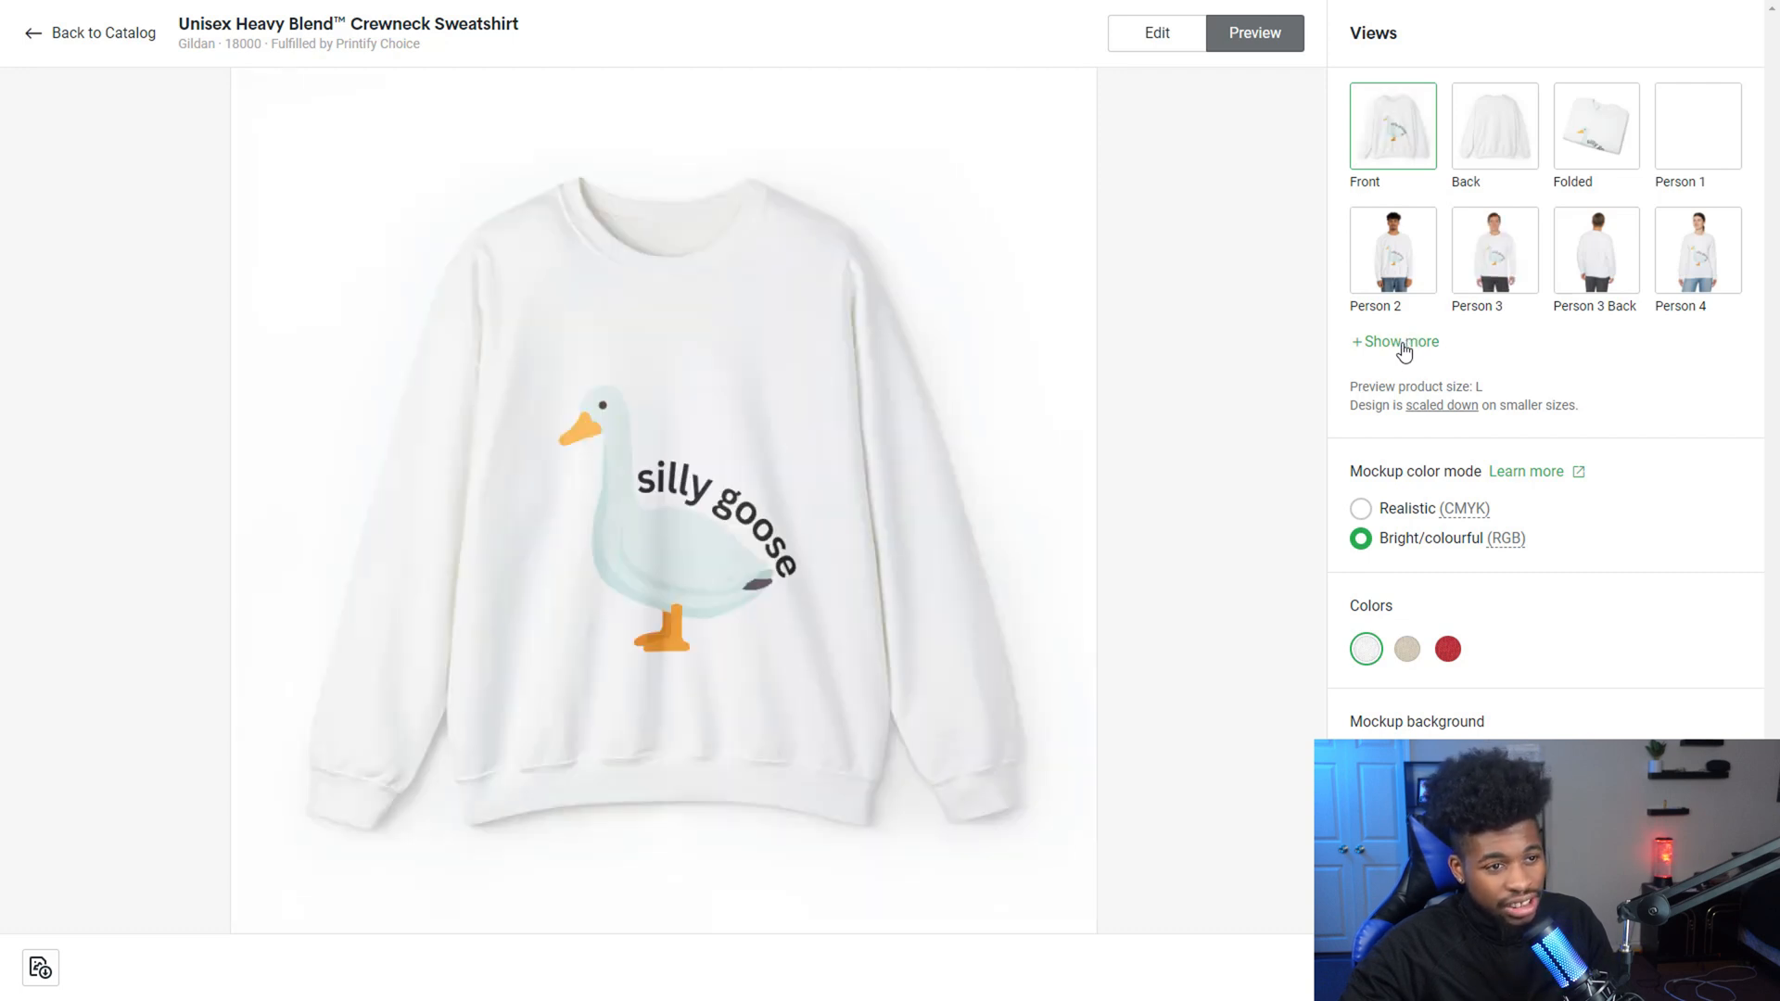
{"action": "left_click", "coordinate": [1403, 345]}
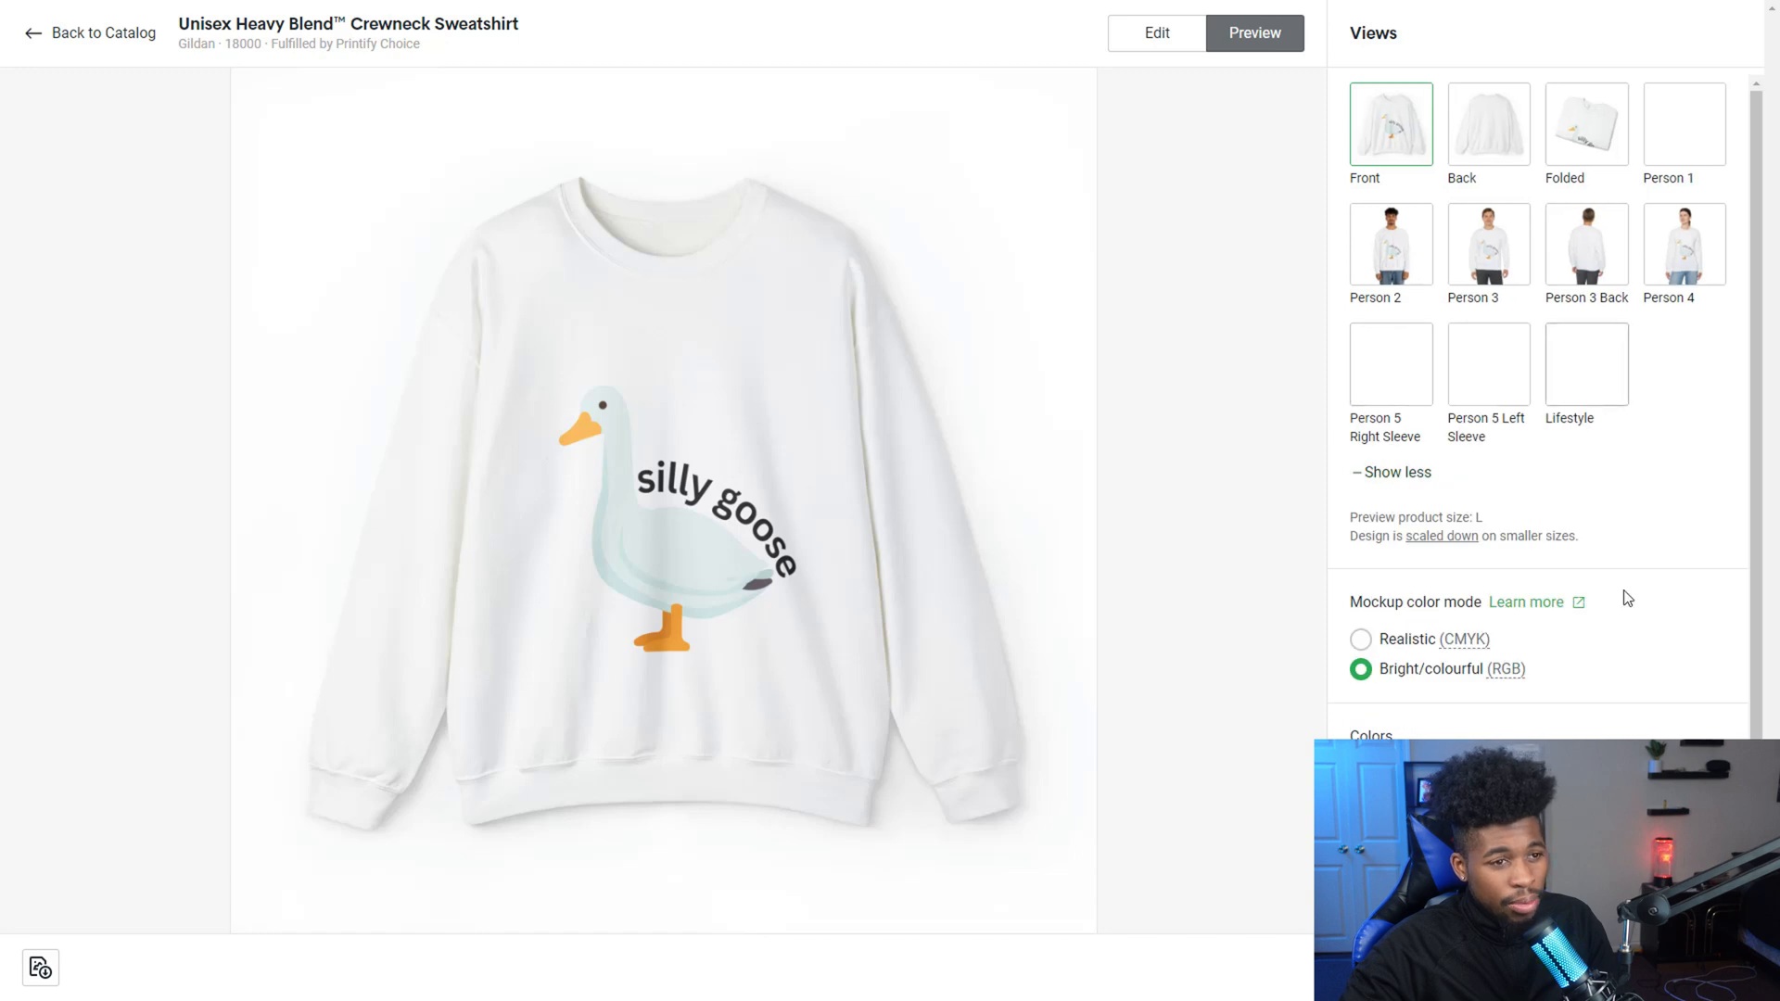
{"action": "left_click", "coordinate": [1588, 367]}
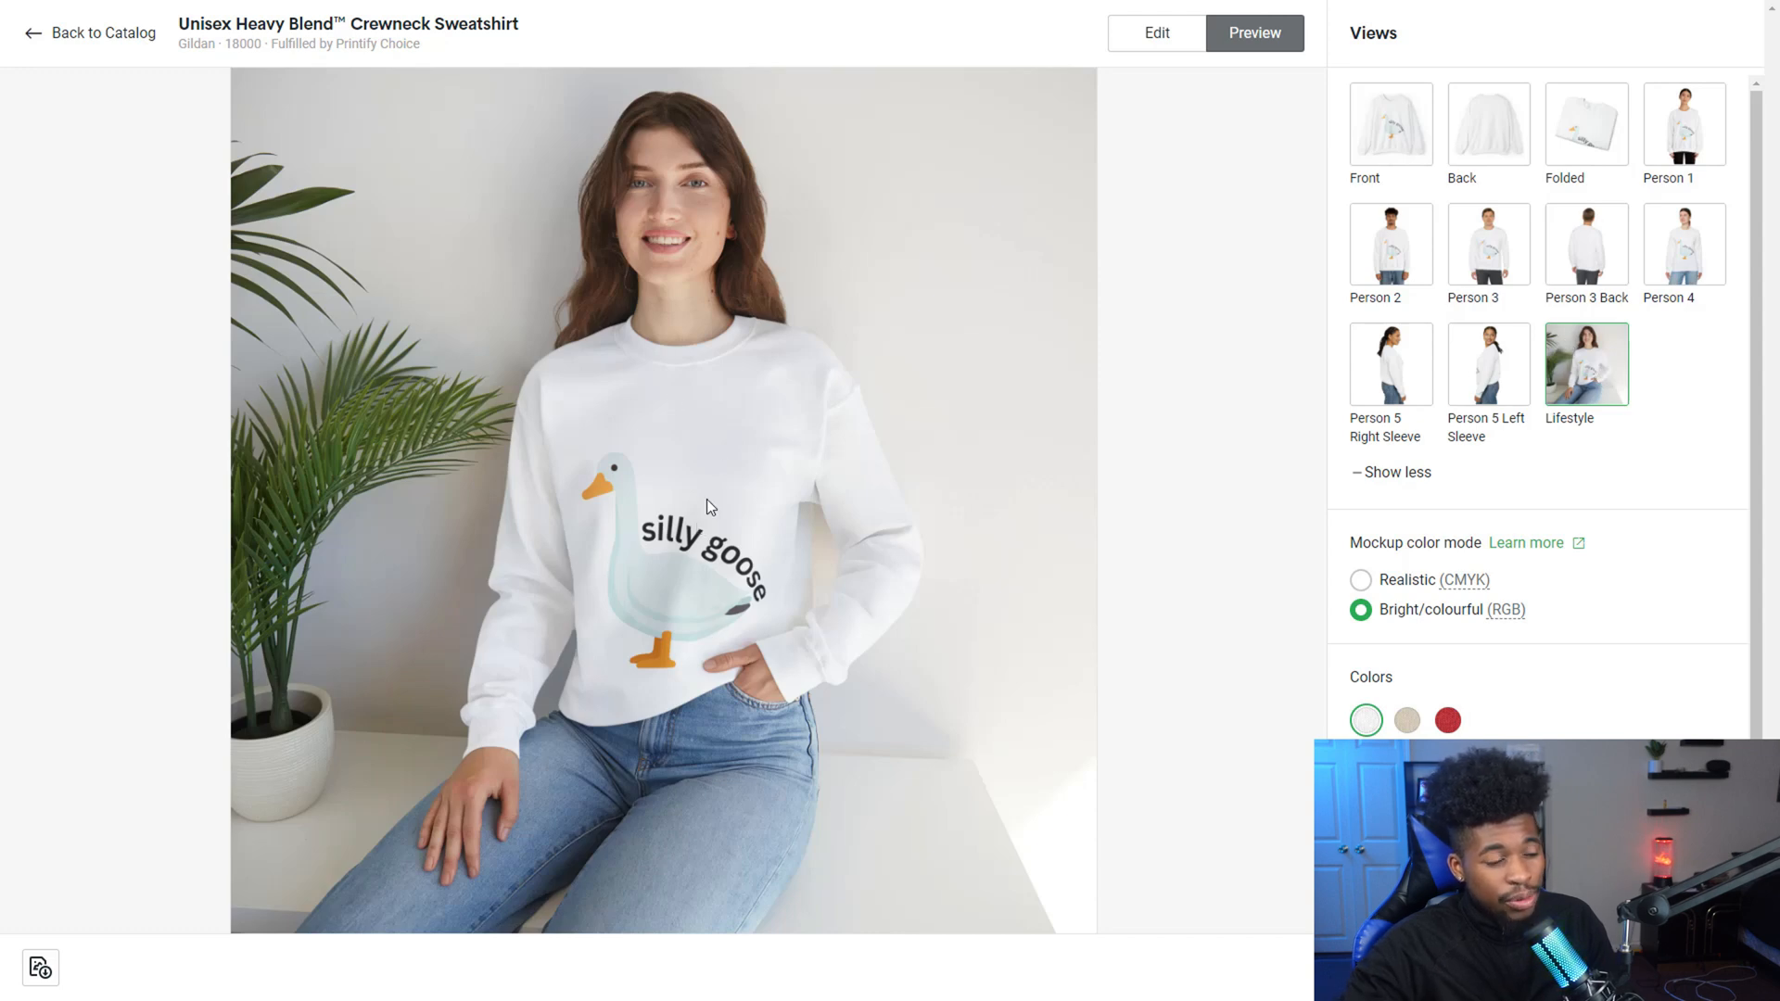
Move the goose design higher on the front of the sweatshirt and preview it again on the Lifestyle mockup
{"action": "left_click", "coordinate": [1161, 34]}
{"action": "mouse_move", "coordinate": [761, 472]}
{"action": "left_mouse_down"}
{"action": "mouse_move", "coordinate": [720, 371]}
{"action": "mouse_move", "coordinate": [730, 527]}
{"action": "mouse_move", "coordinate": [740, 490]}
{"action": "left_mouse_up"}
{"action": "left_click", "coordinate": [1289, 45]}
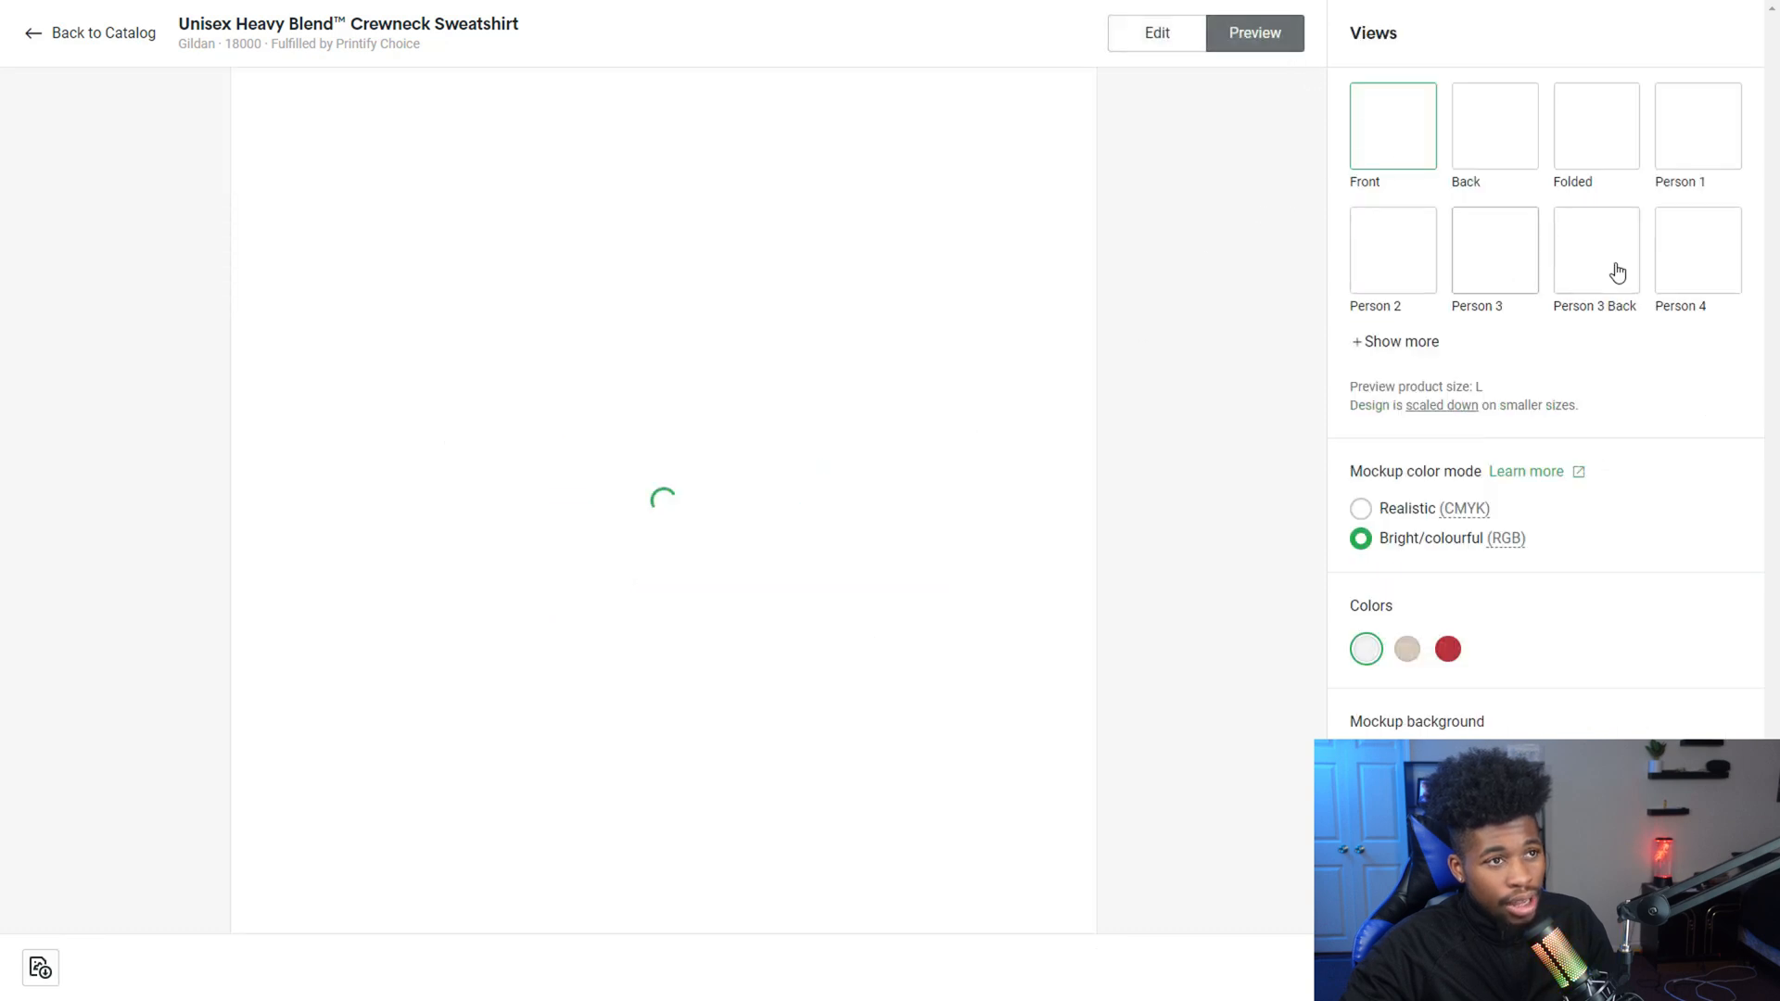
{"action": "left_click", "coordinate": [1419, 347]}
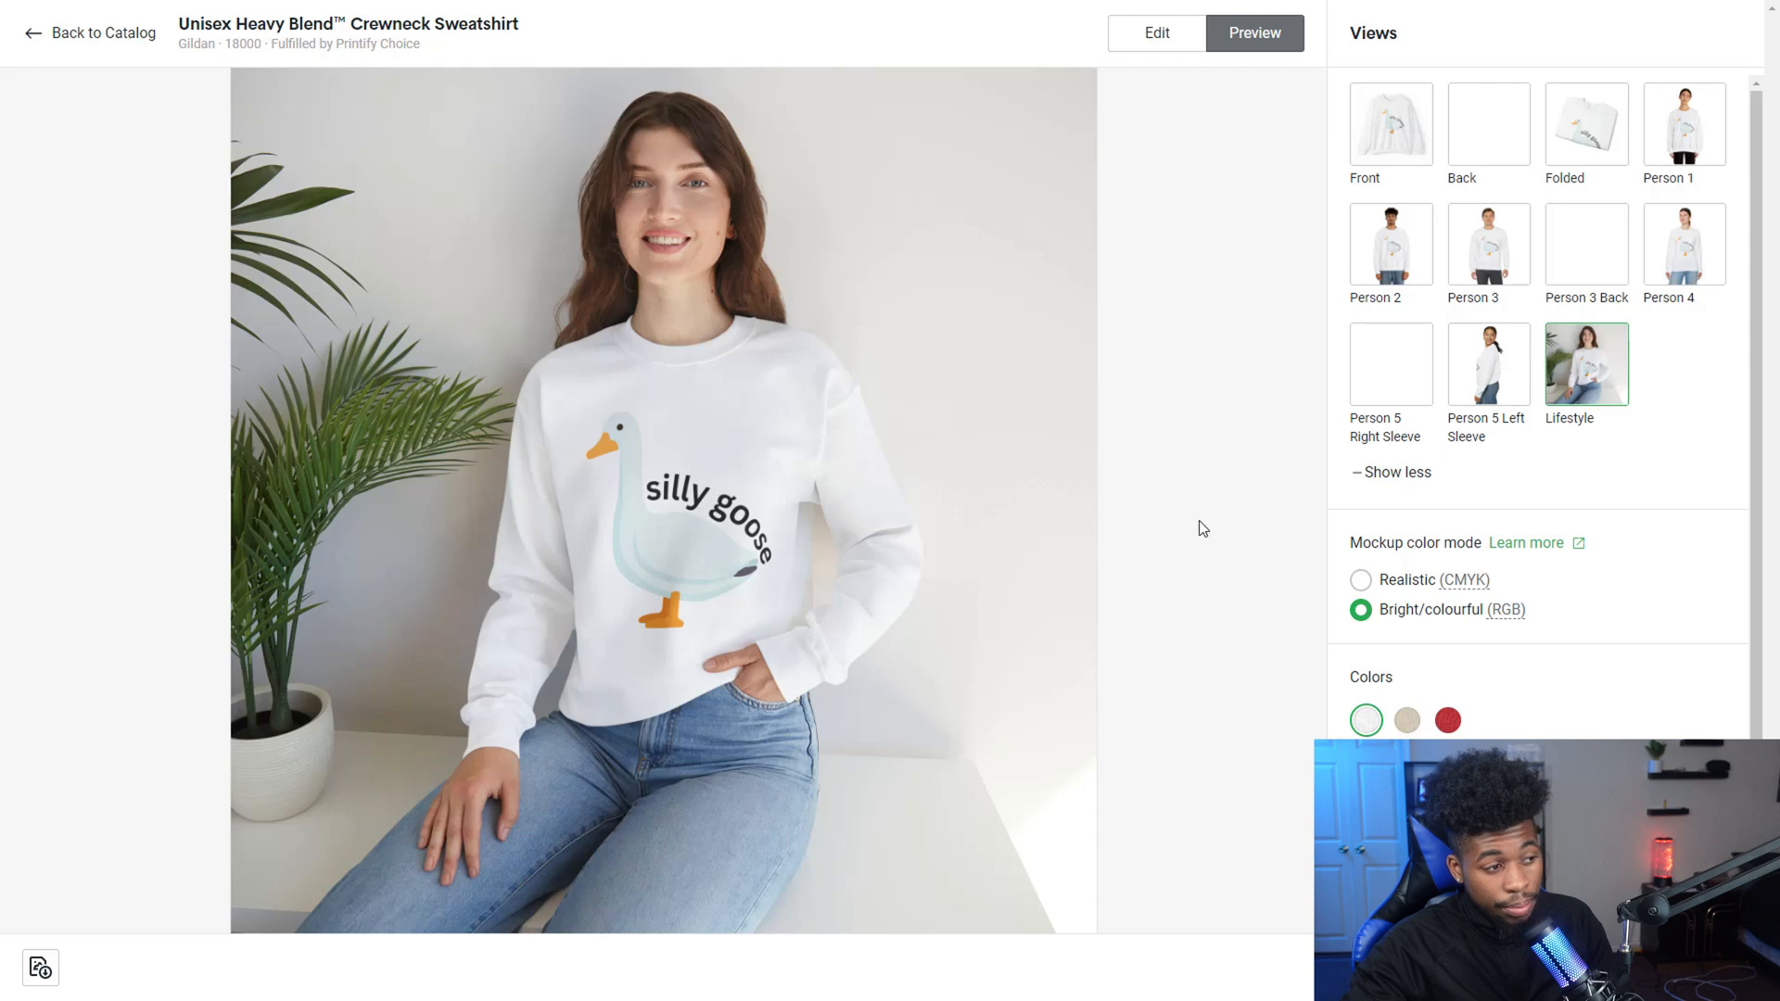
Switch the preview to Sand with the Front view and save the product
{"action": "left_click", "coordinate": [1409, 721]}
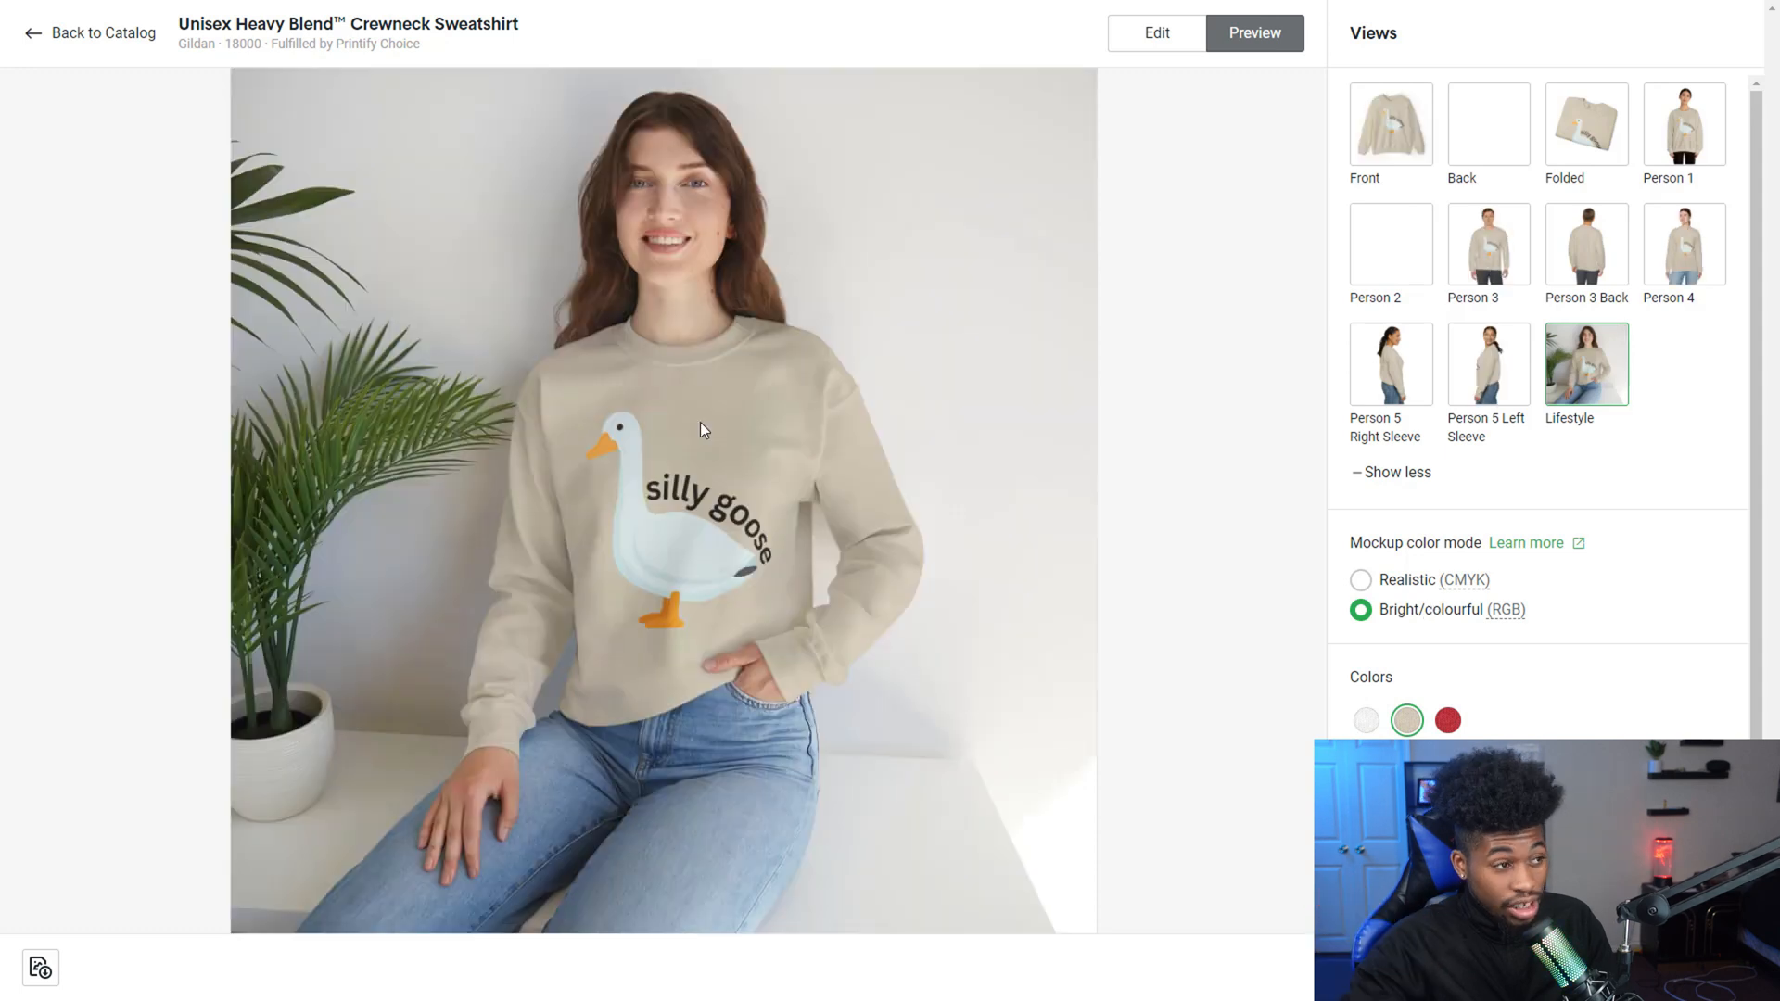
{"action": "left_click", "coordinate": [1375, 139]}
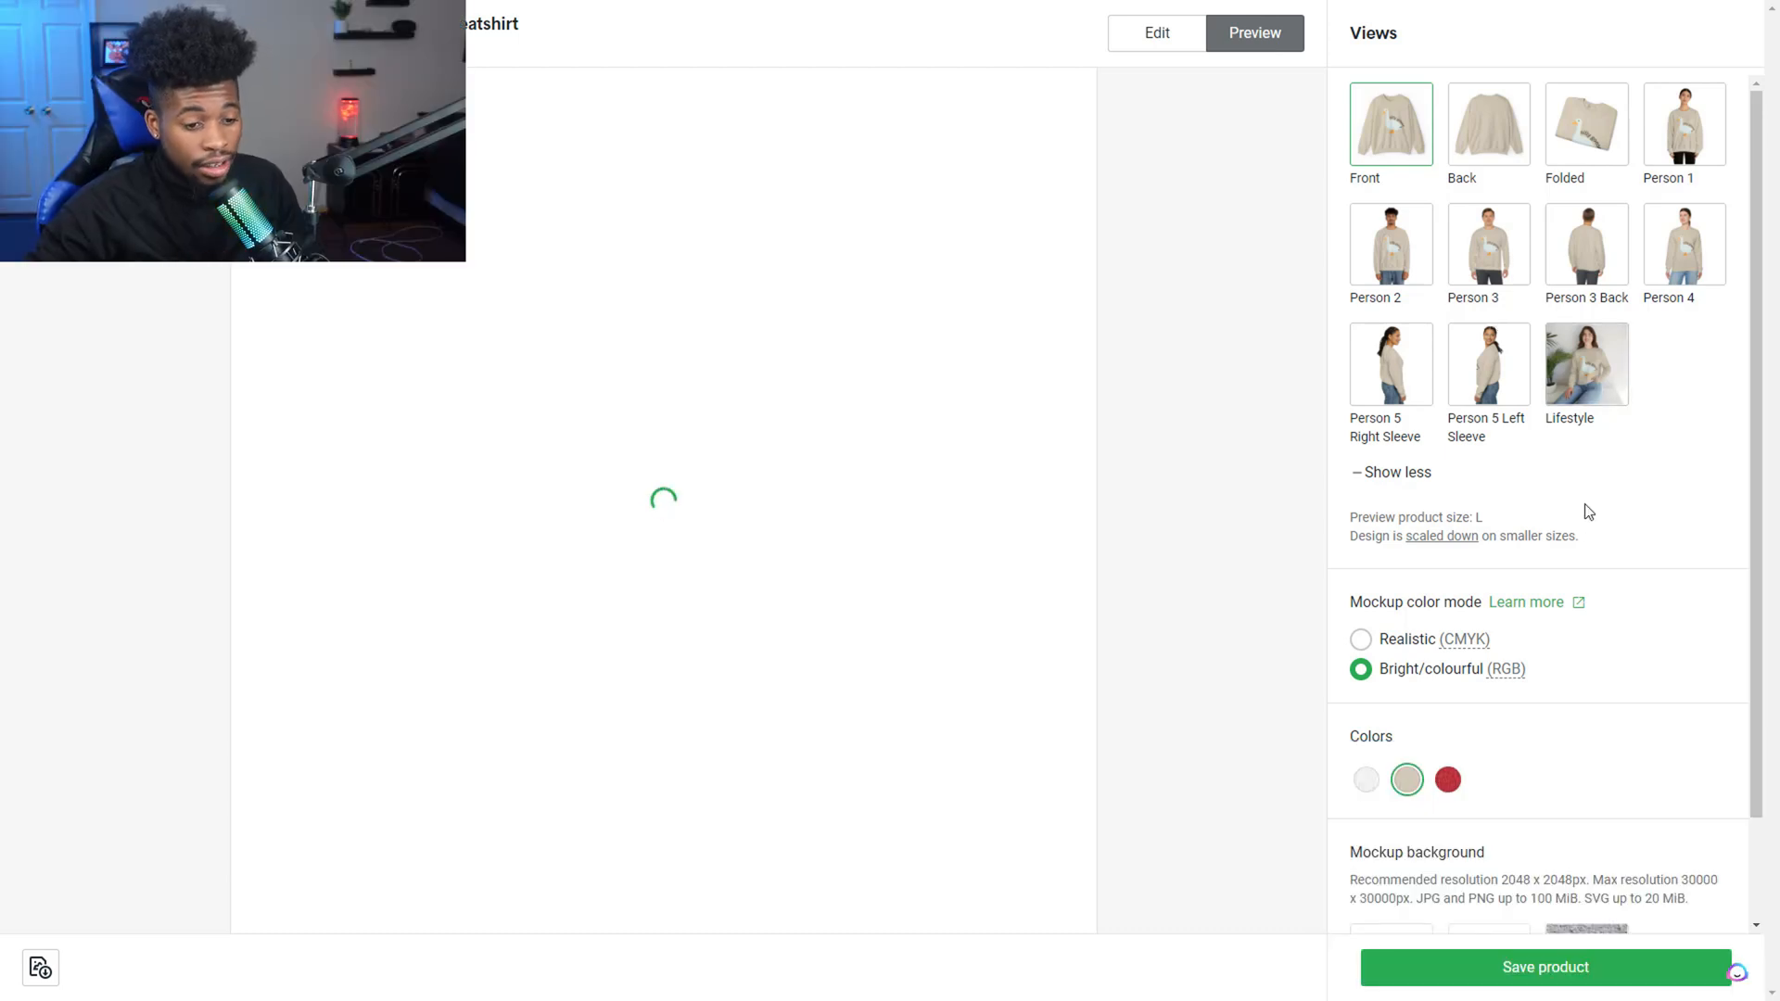
{"action": "left_click", "coordinate": [1564, 973]}
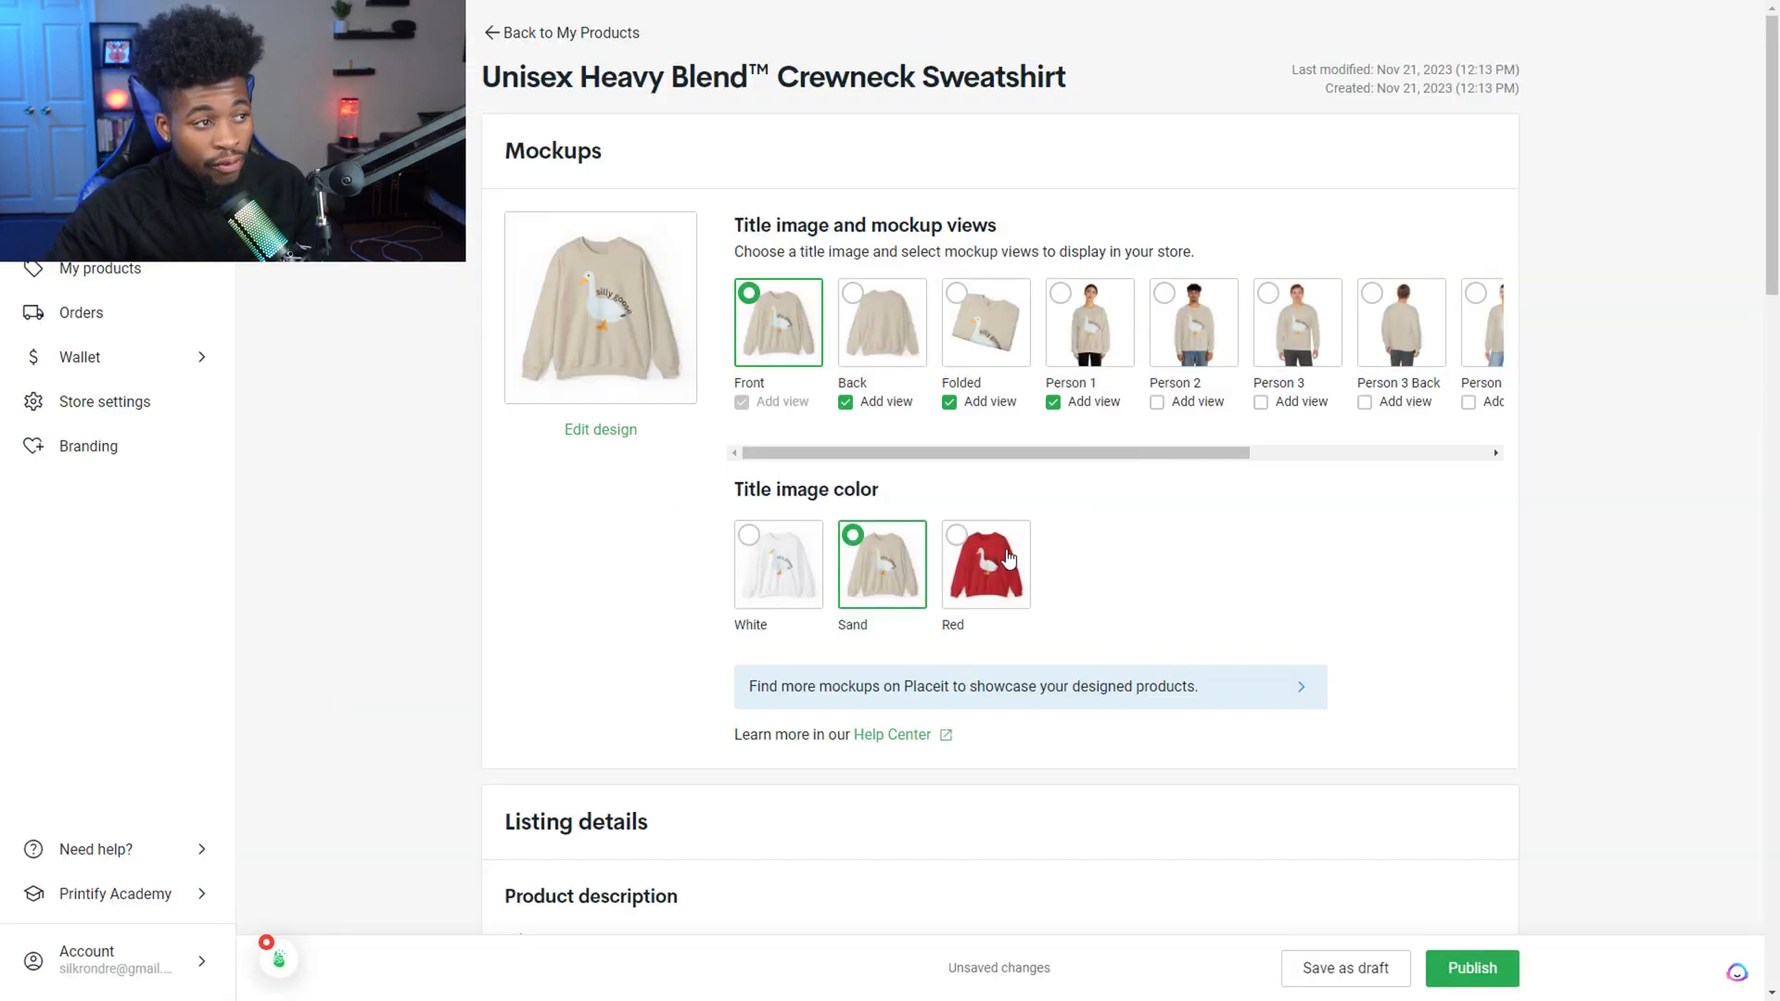
Add the Person 2 mockup view to the images displayed in the store
{"action": "left_click_drag", "start_coordinate": [1037, 452], "coordinate": [763, 311]}
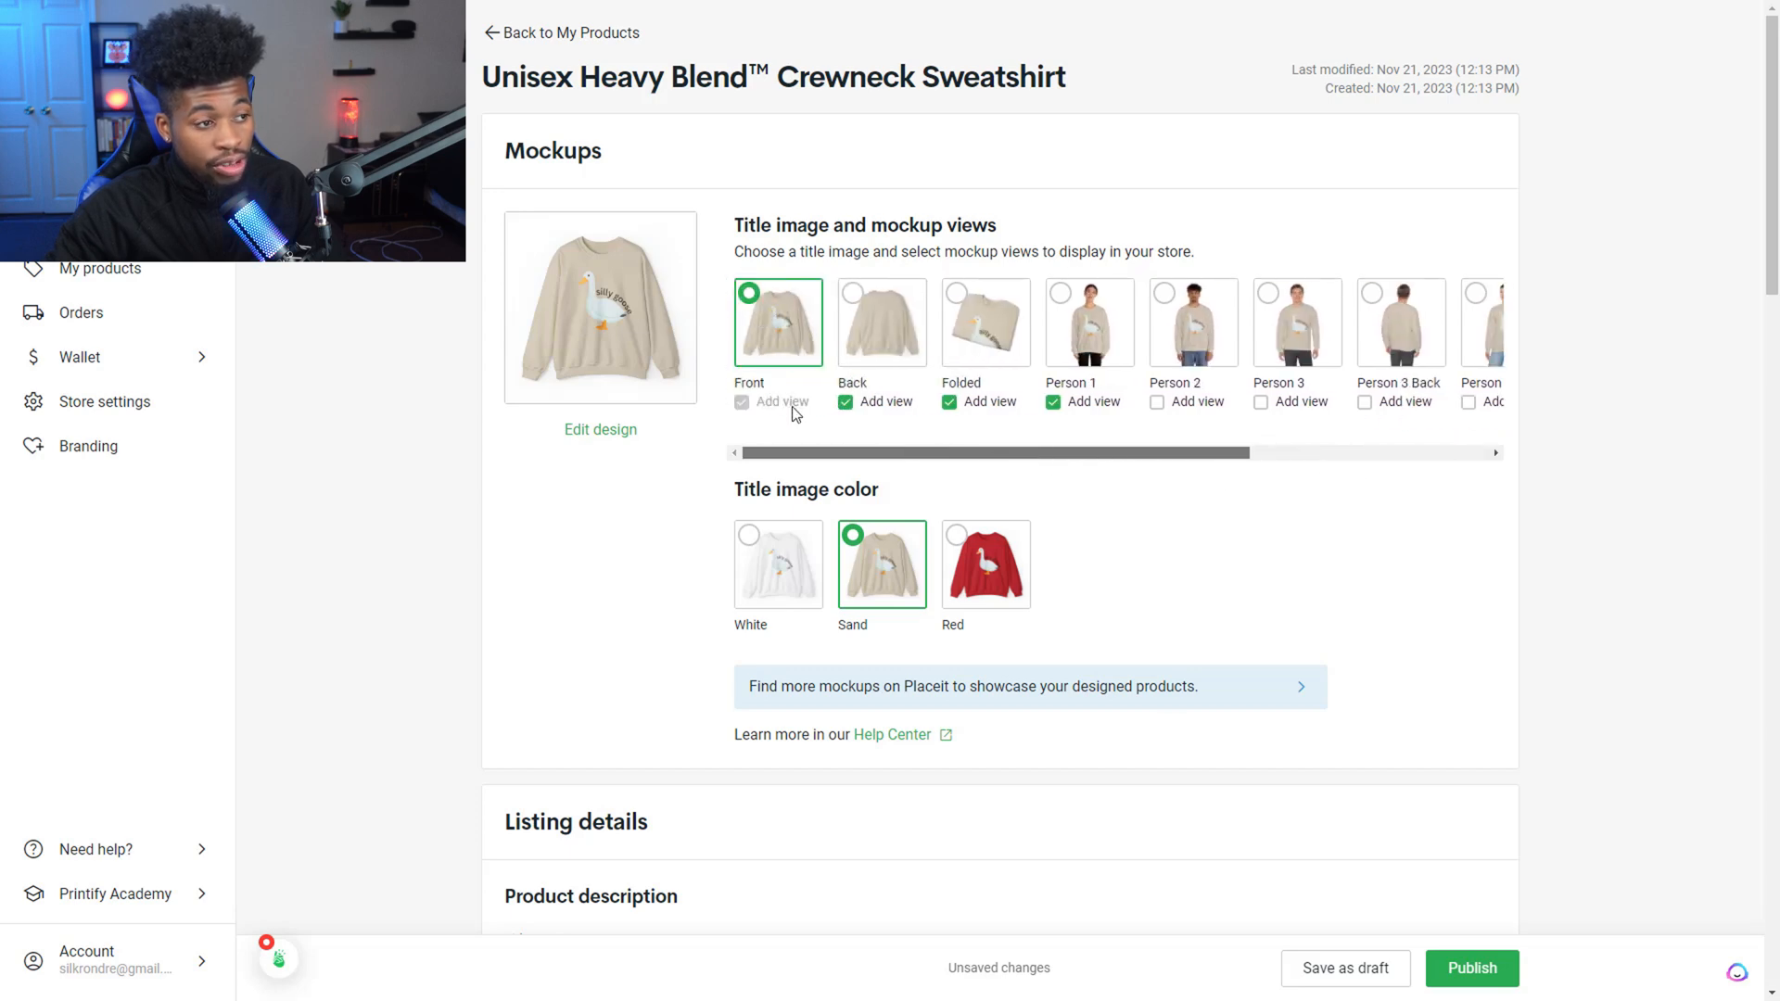
{"action": "scroll", "coordinate": [1027, 471], "scroll_direction": "right", "scroll_amount": 3}
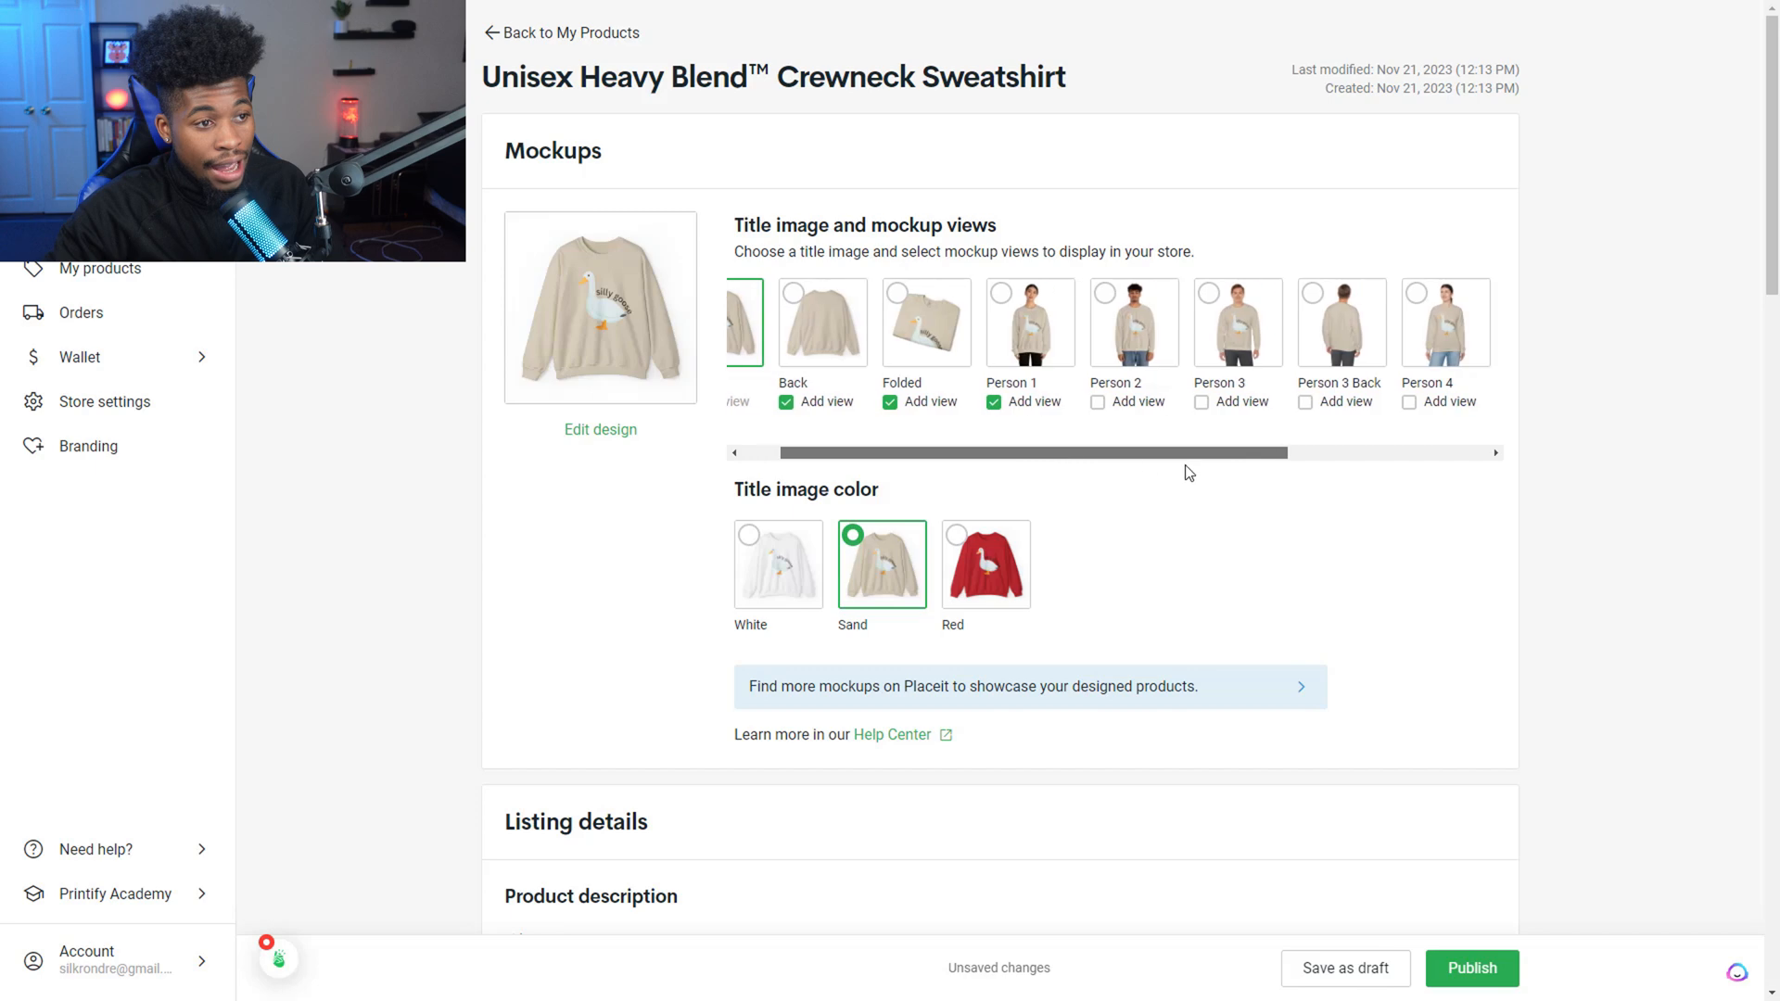
{"action": "left_click_drag", "start_coordinate": [1080, 447], "coordinate": [1265, 454]}
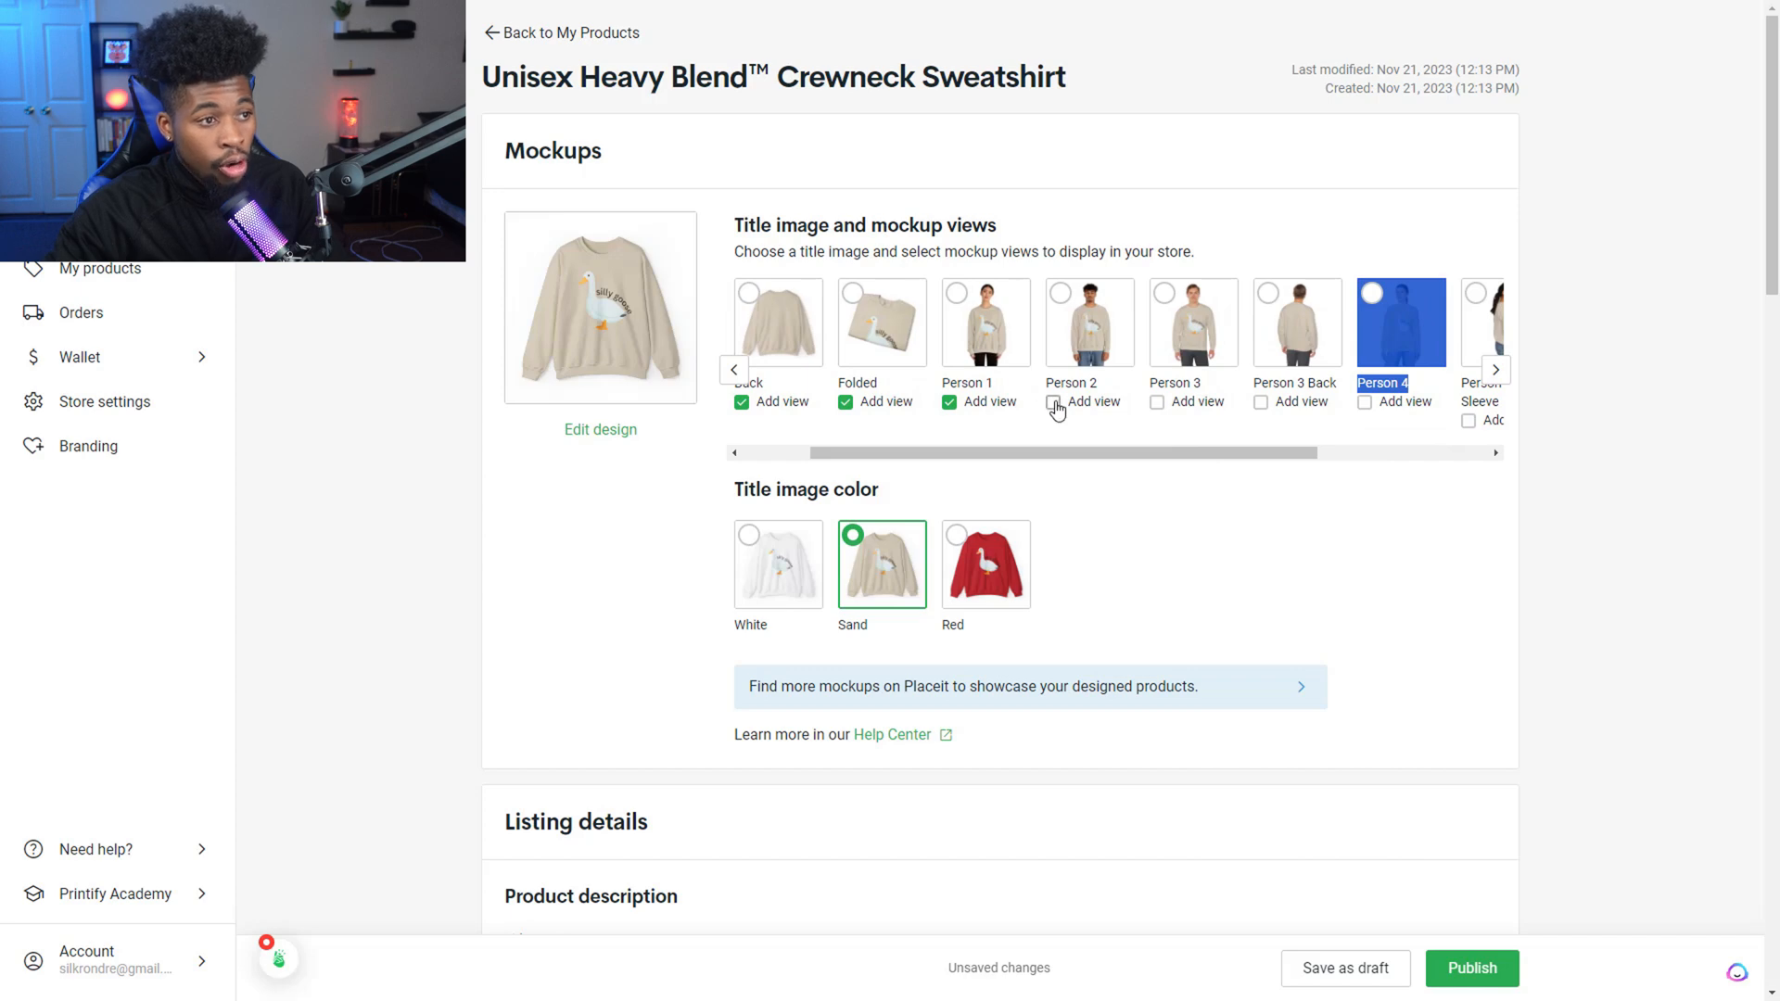
{"action": "left_click", "coordinate": [1054, 404]}
{"action": "left_click", "coordinate": [1155, 406]}
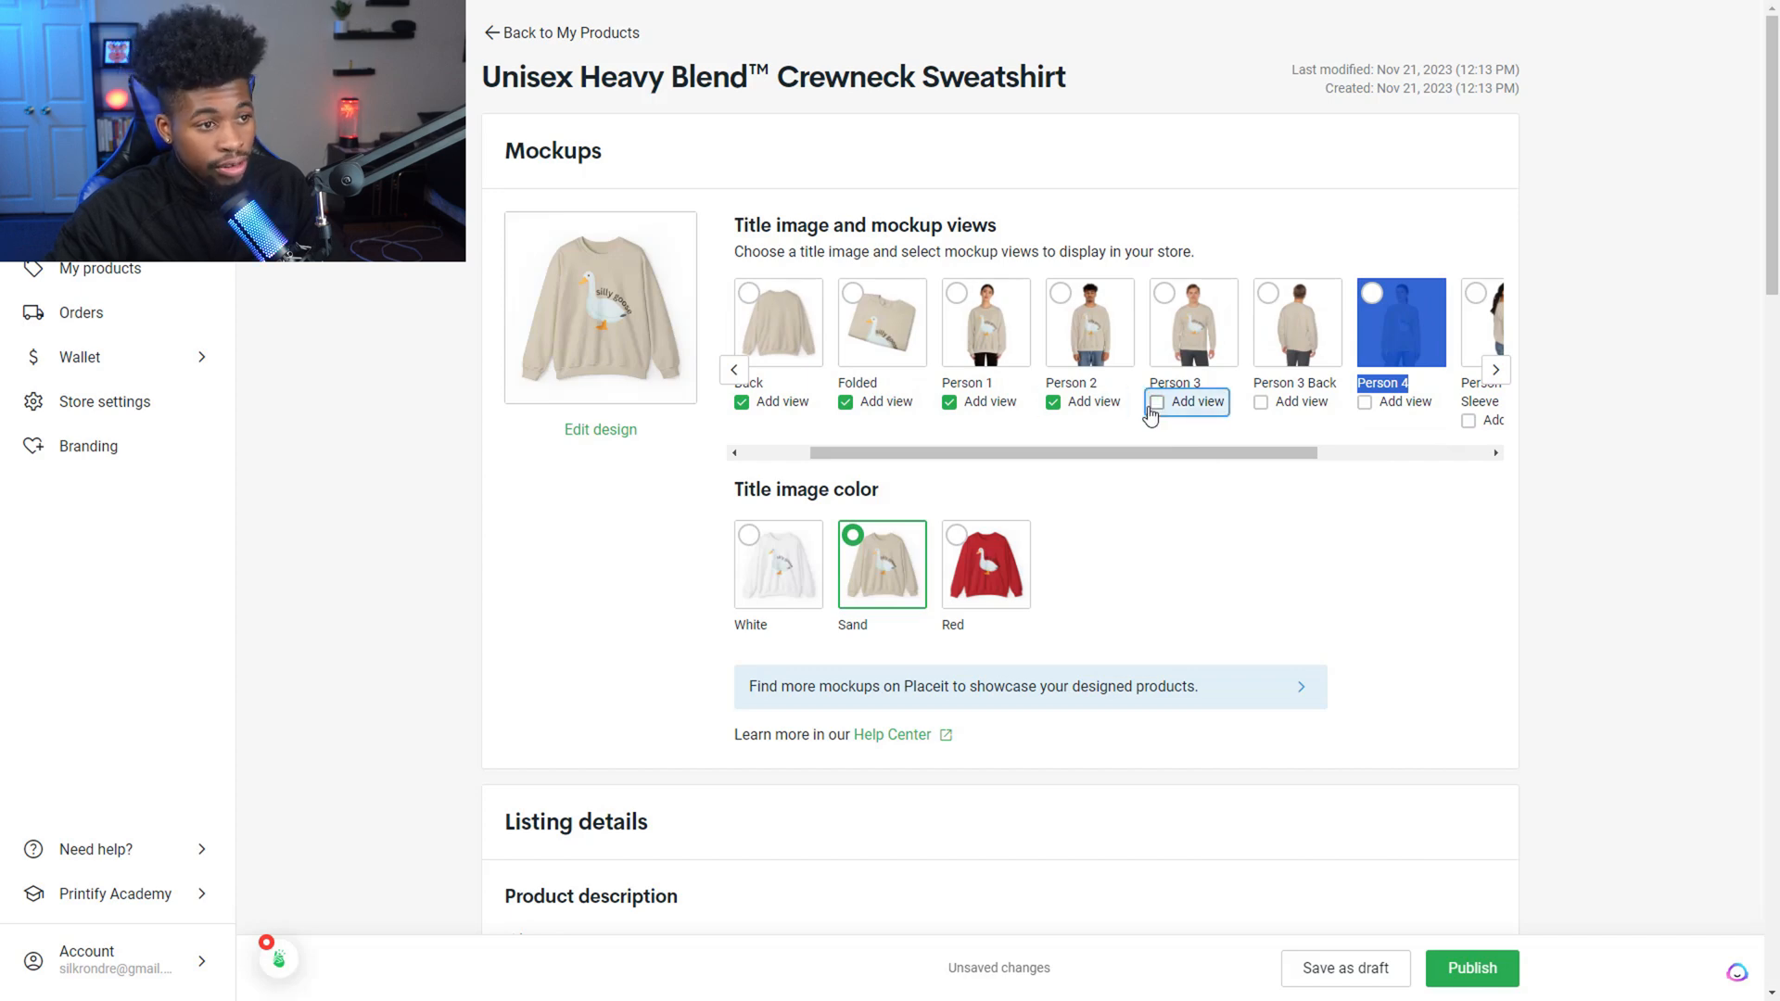
Remove the "Valentine's Day Picks" tag from the listing details
{"action": "scroll", "coordinate": [1171, 584], "scroll_direction": "down", "scroll_amount": 1}
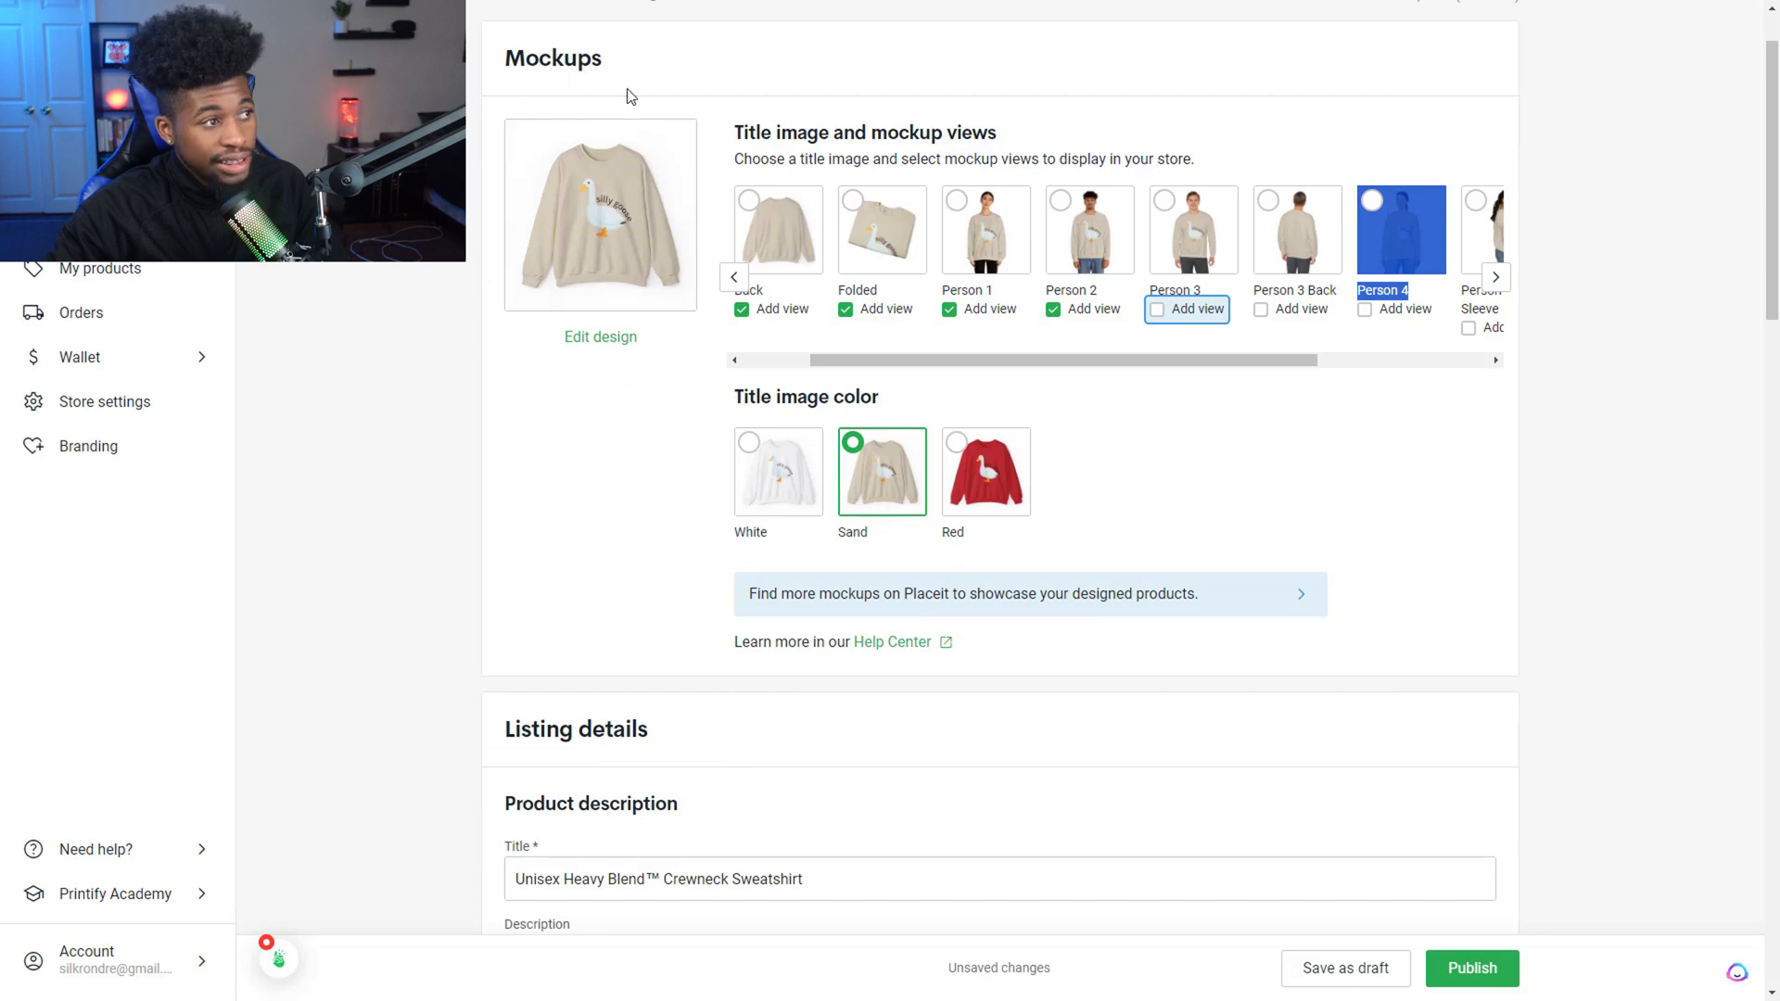
{"action": "scroll", "coordinate": [1403, 445], "scroll_direction": "down", "scroll_amount": 6}
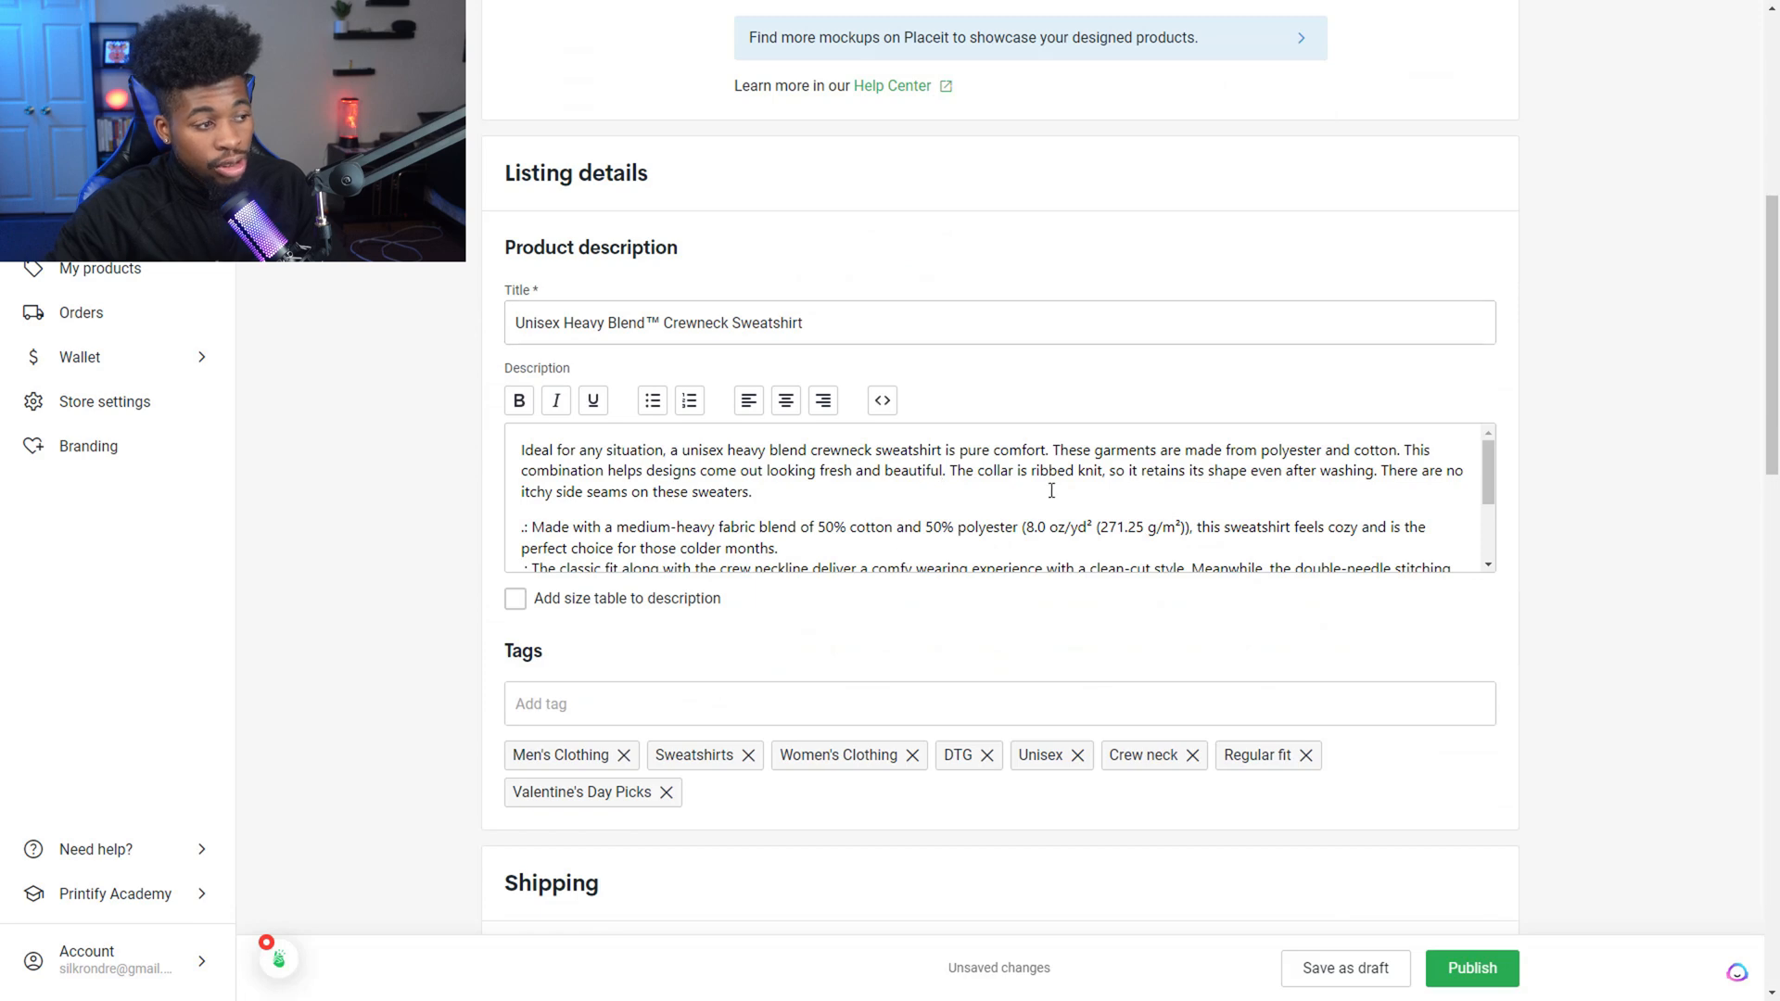
{"action": "scroll", "coordinate": [1574, 370], "scroll_direction": "down", "scroll_amount": 3}
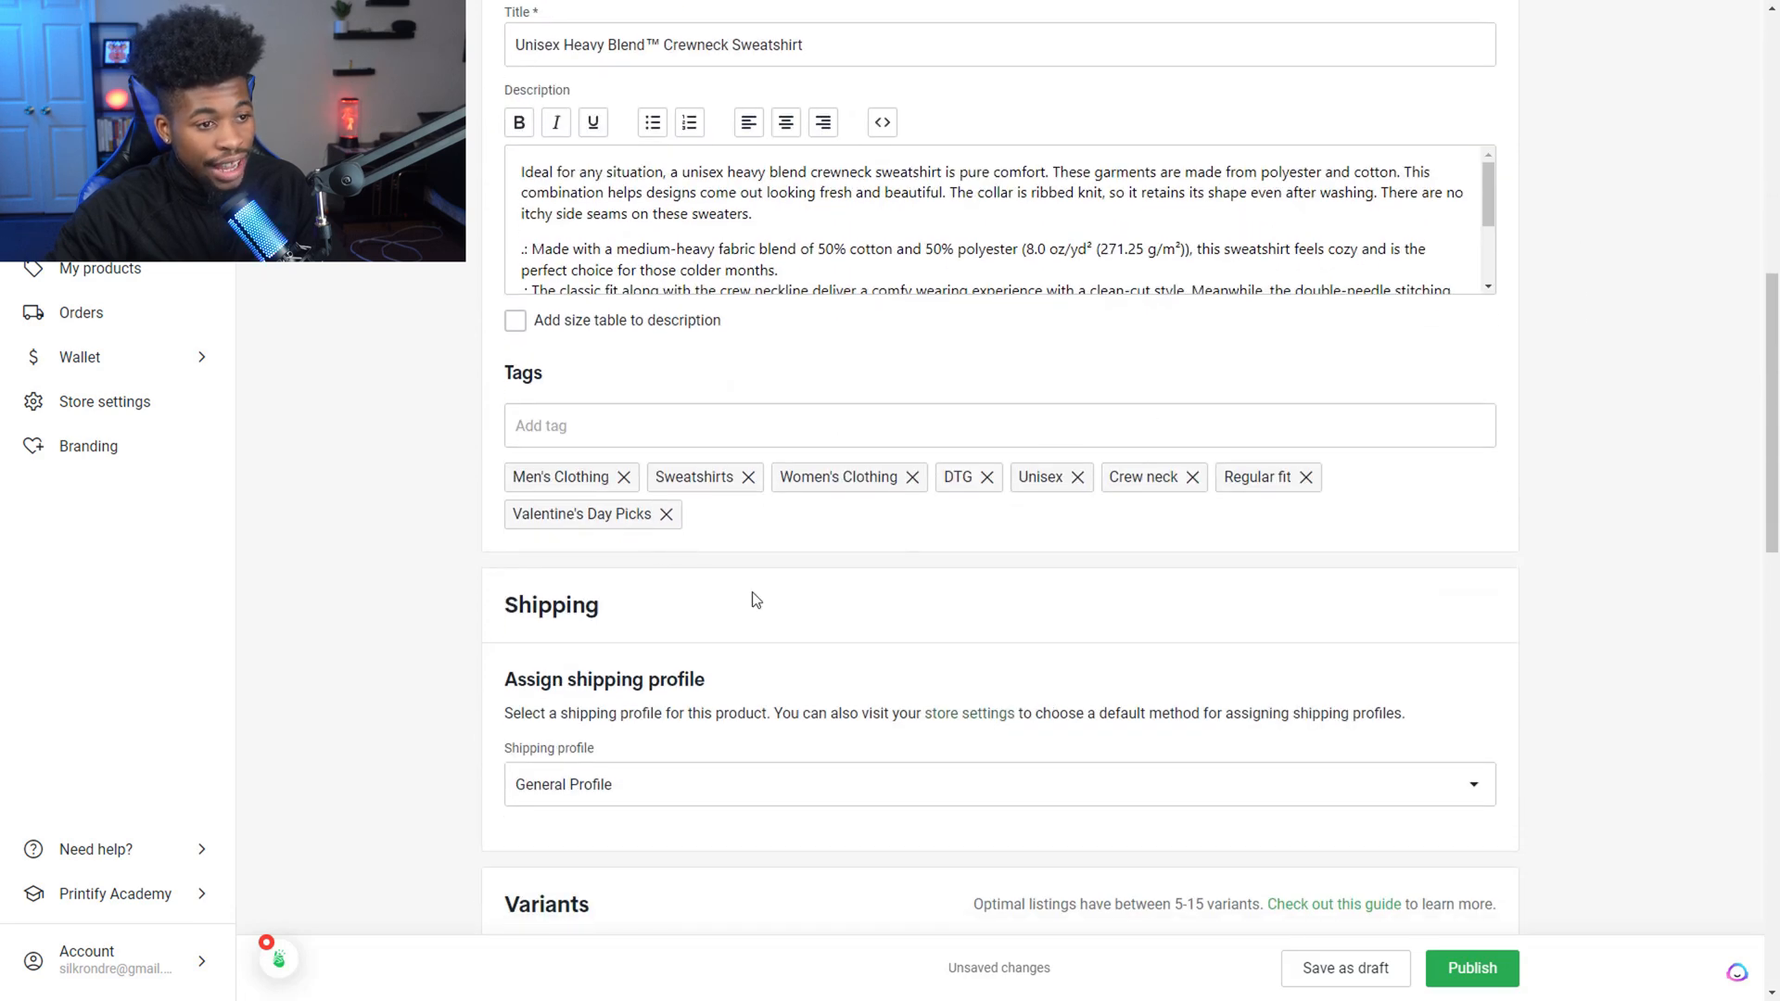
{"action": "left_click", "coordinate": [667, 515]}
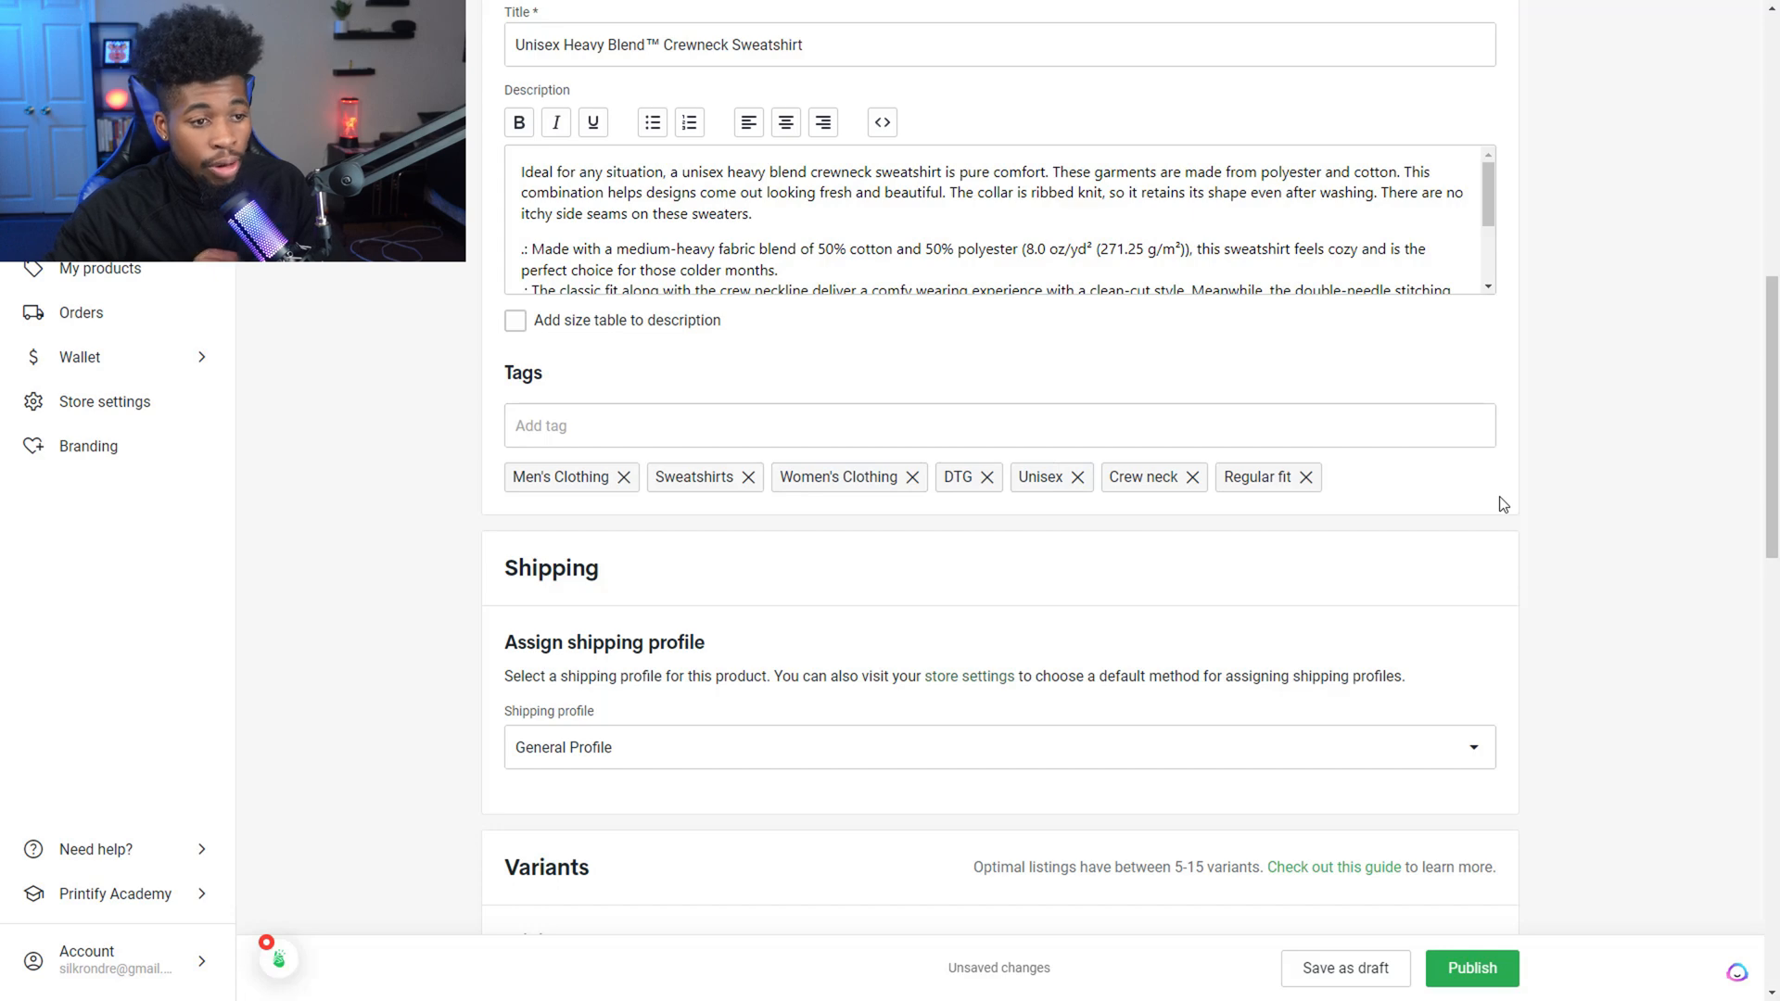
Check the available shipping profiles for the product and leave General Profile assigned
{"action": "scroll", "coordinate": [1555, 516], "scroll_direction": "down", "scroll_amount": 3}
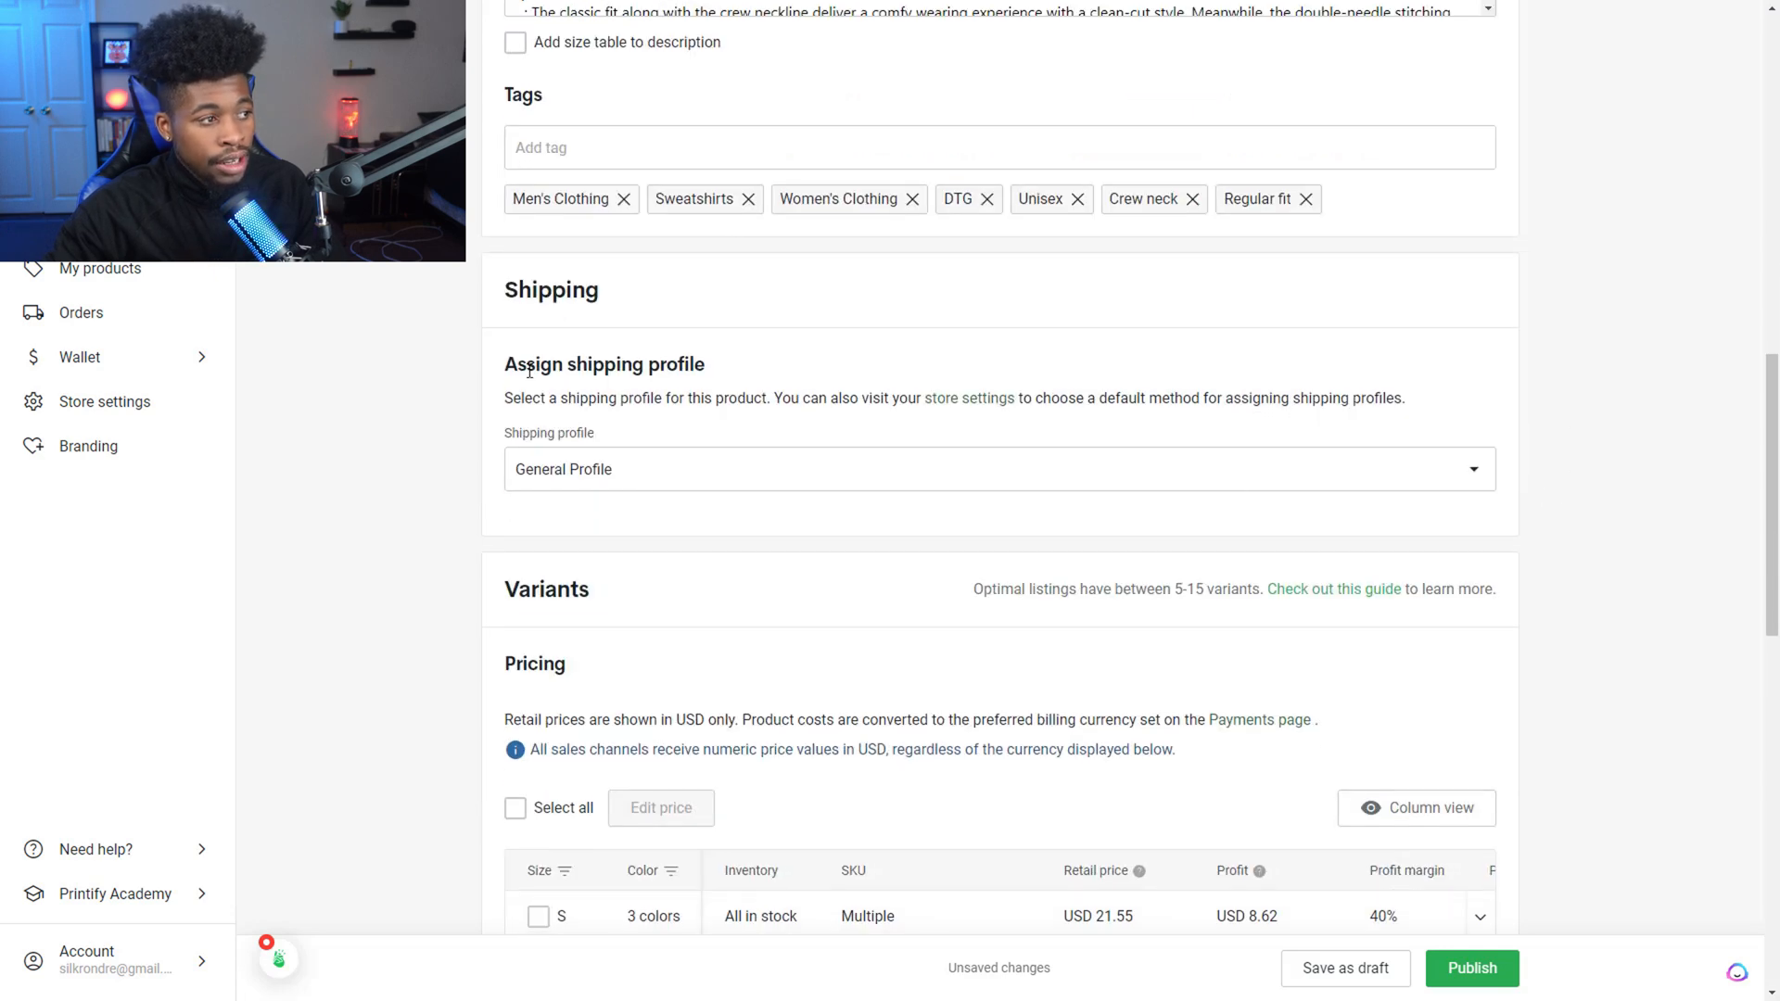
{"action": "scroll", "coordinate": [564, 346], "scroll_direction": "down", "scroll_amount": 2}
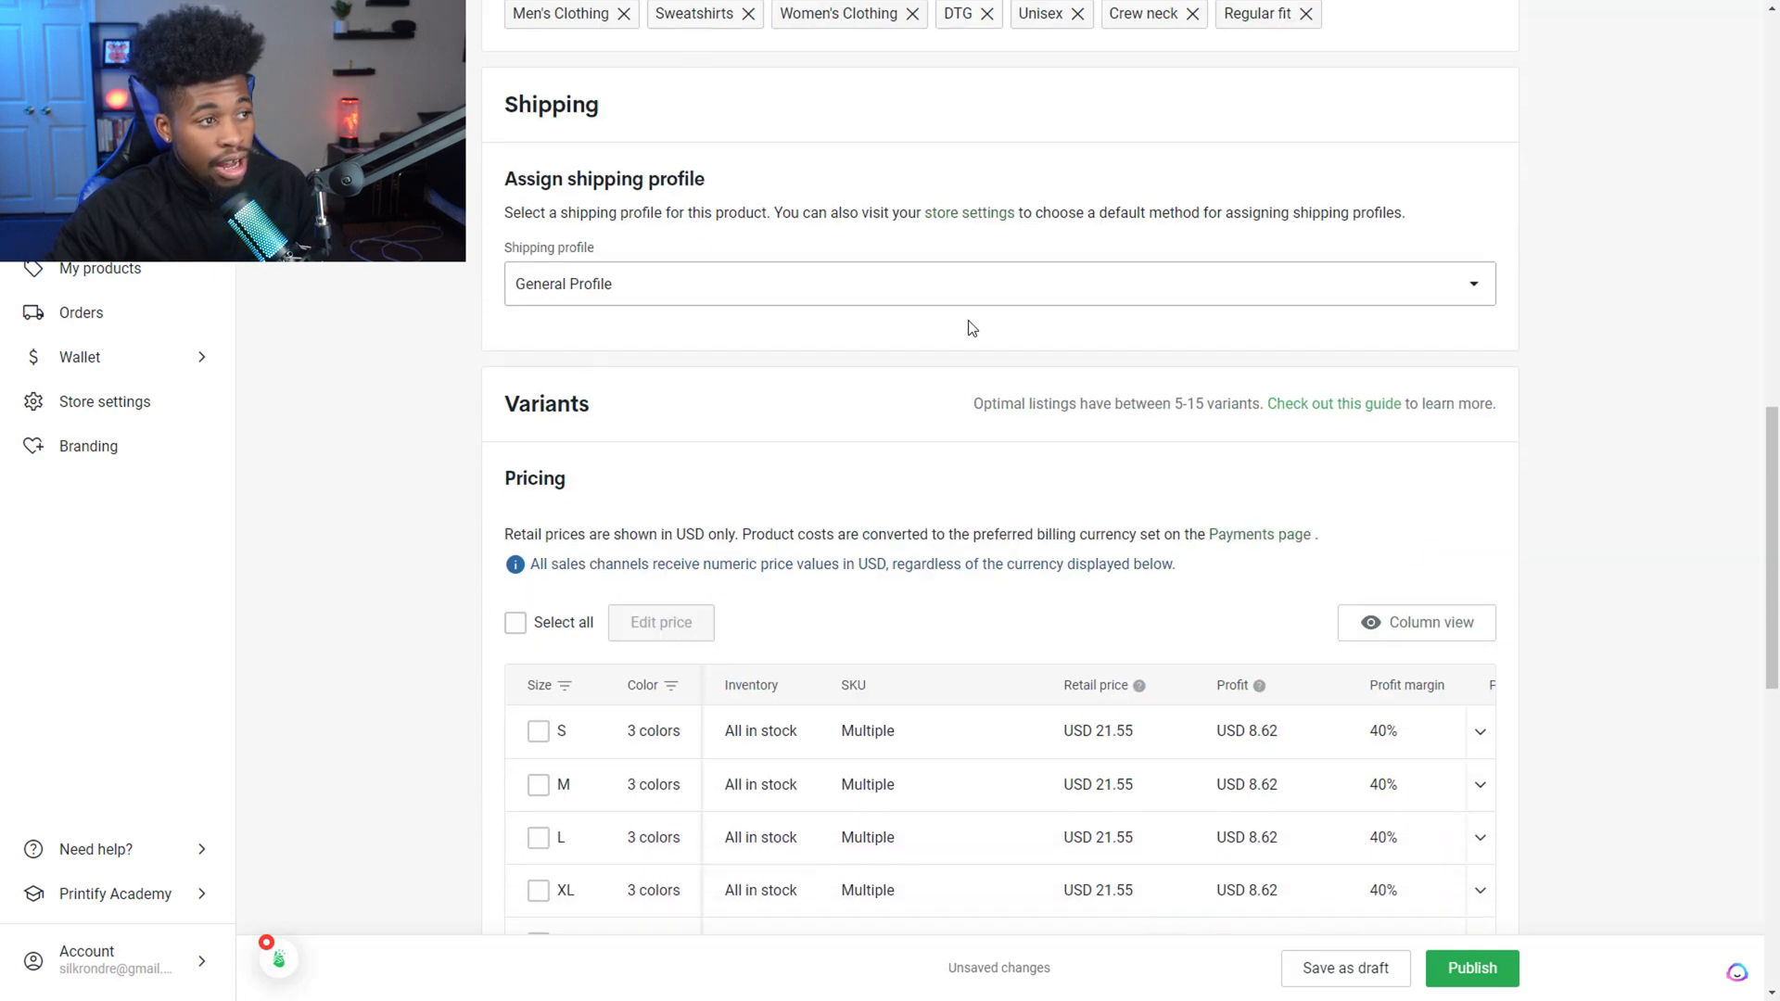
{"action": "left_click", "coordinate": [1039, 292]}
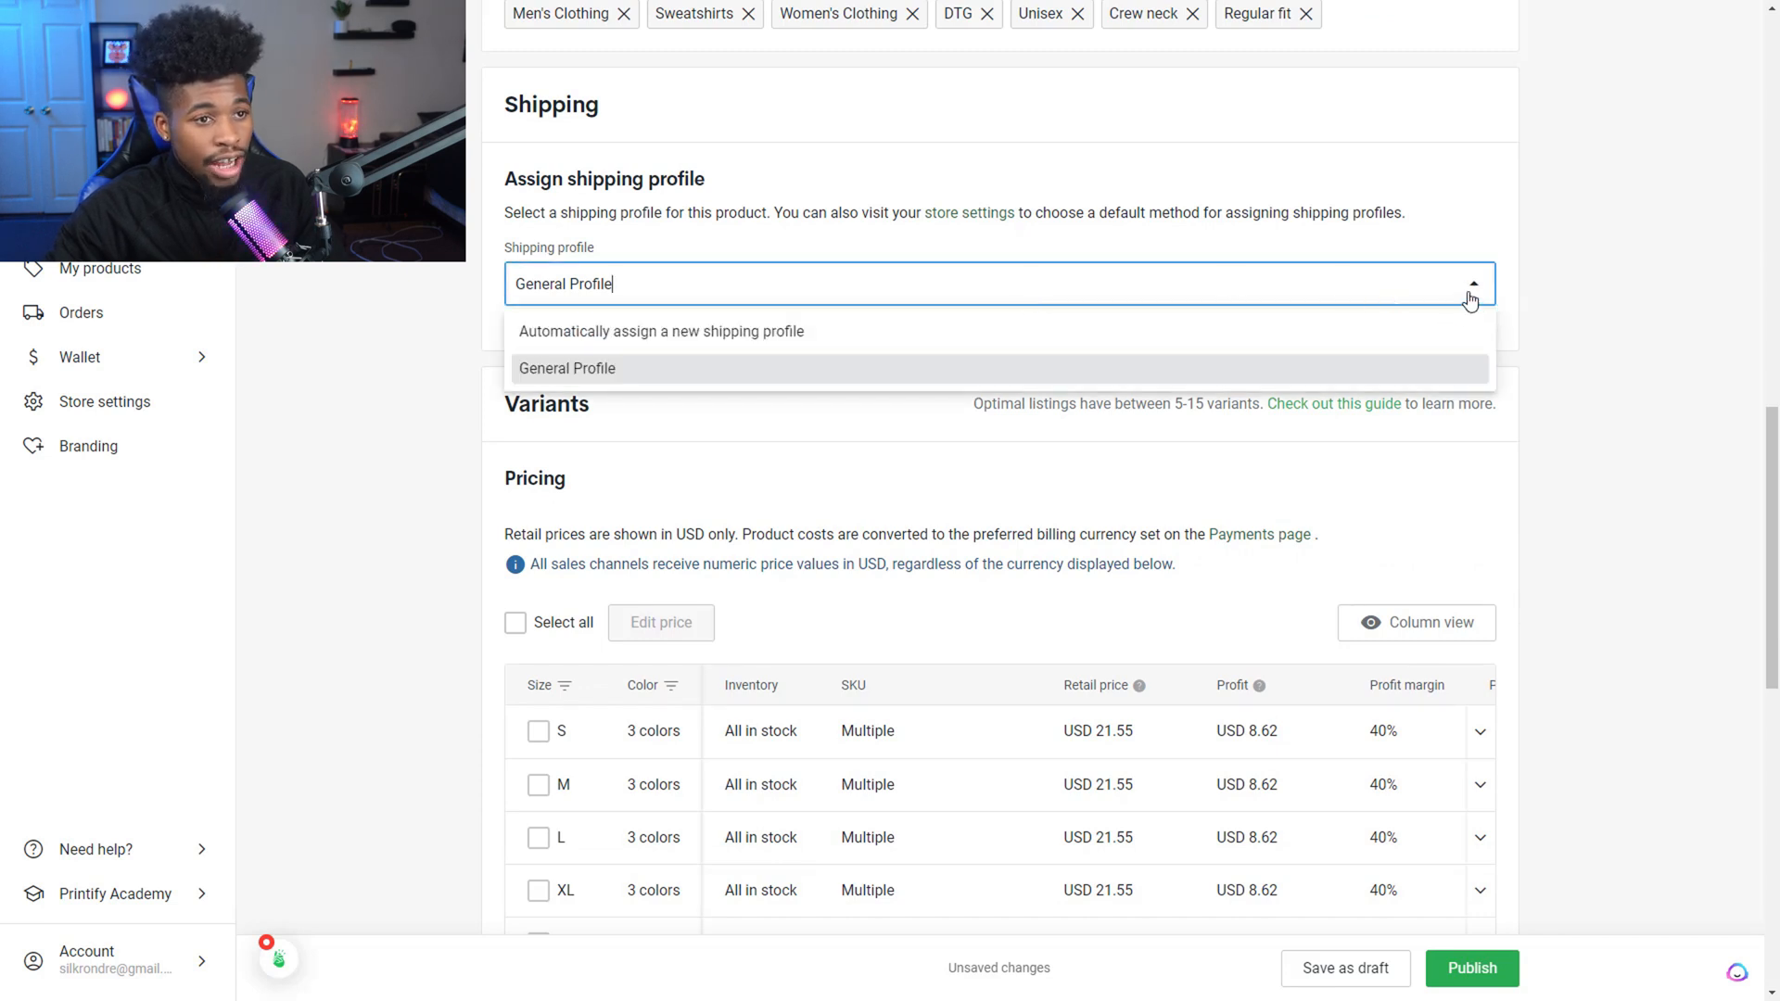
{"action": "left_click", "coordinate": [1469, 296]}
Set the retail price of all sweatshirt variants to USD 29.99
{"action": "scroll", "coordinate": [1618, 365], "scroll_direction": "down", "scroll_amount": 4}
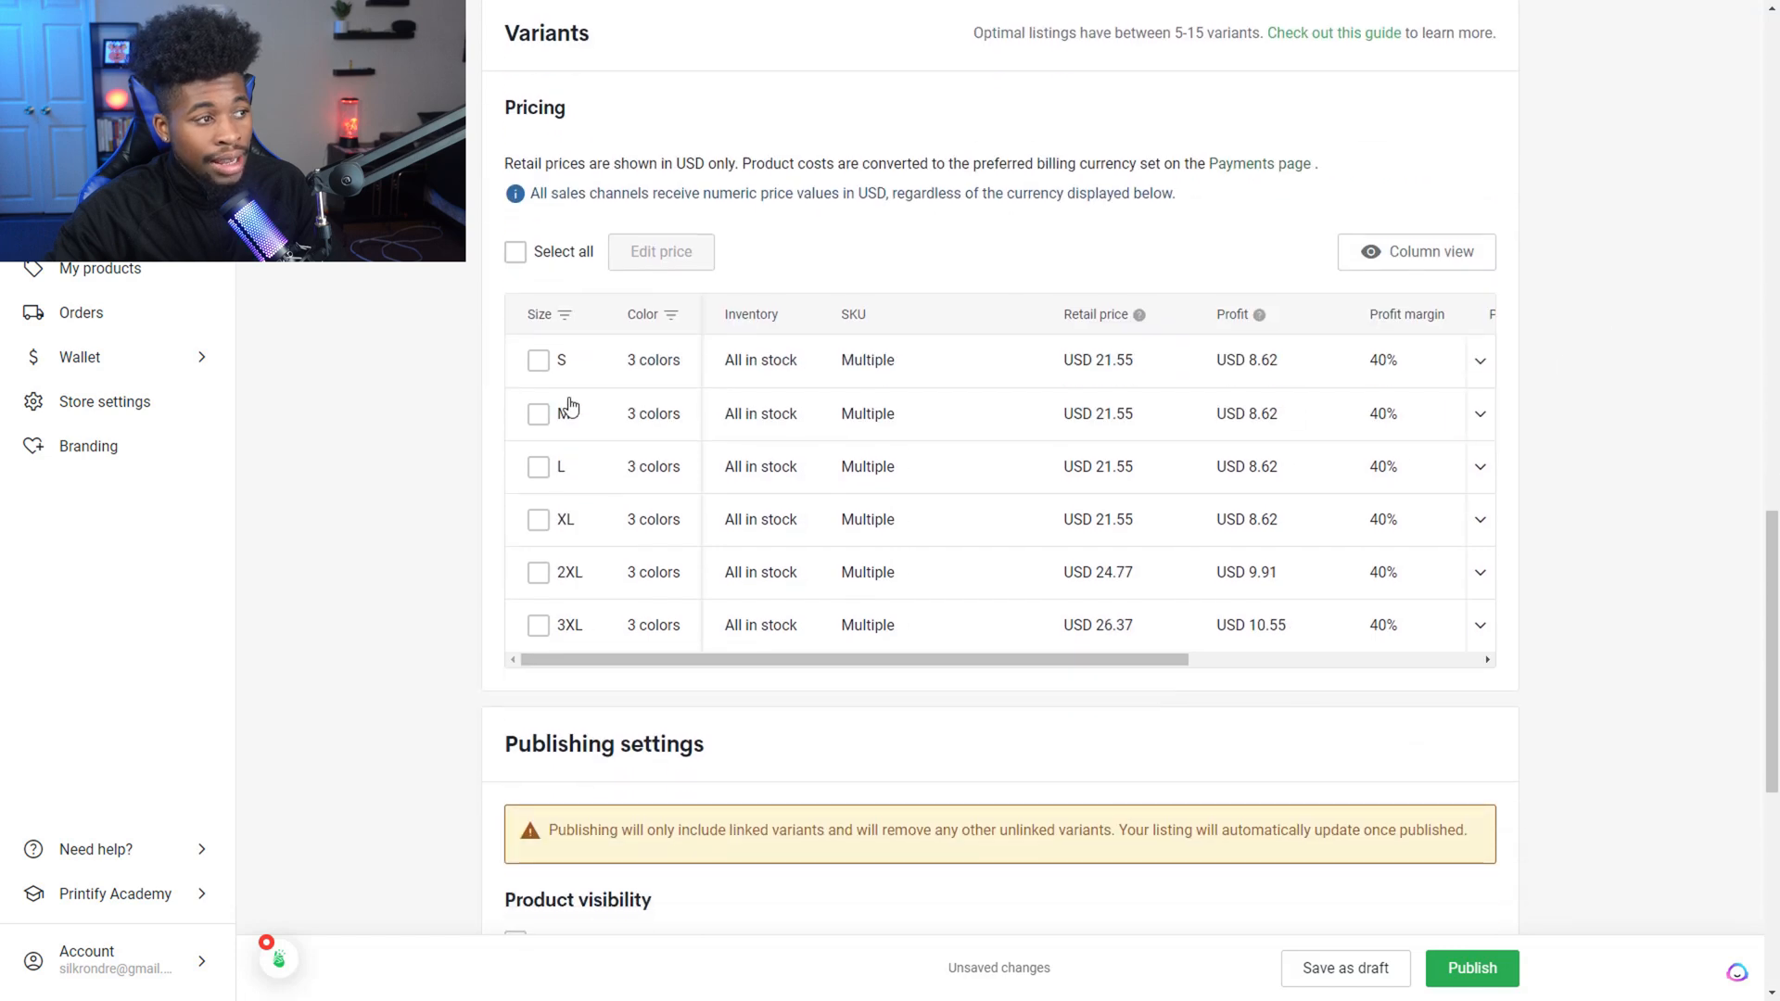
{"action": "left_click", "coordinate": [536, 255]}
{"action": "left_click", "coordinate": [742, 260]}
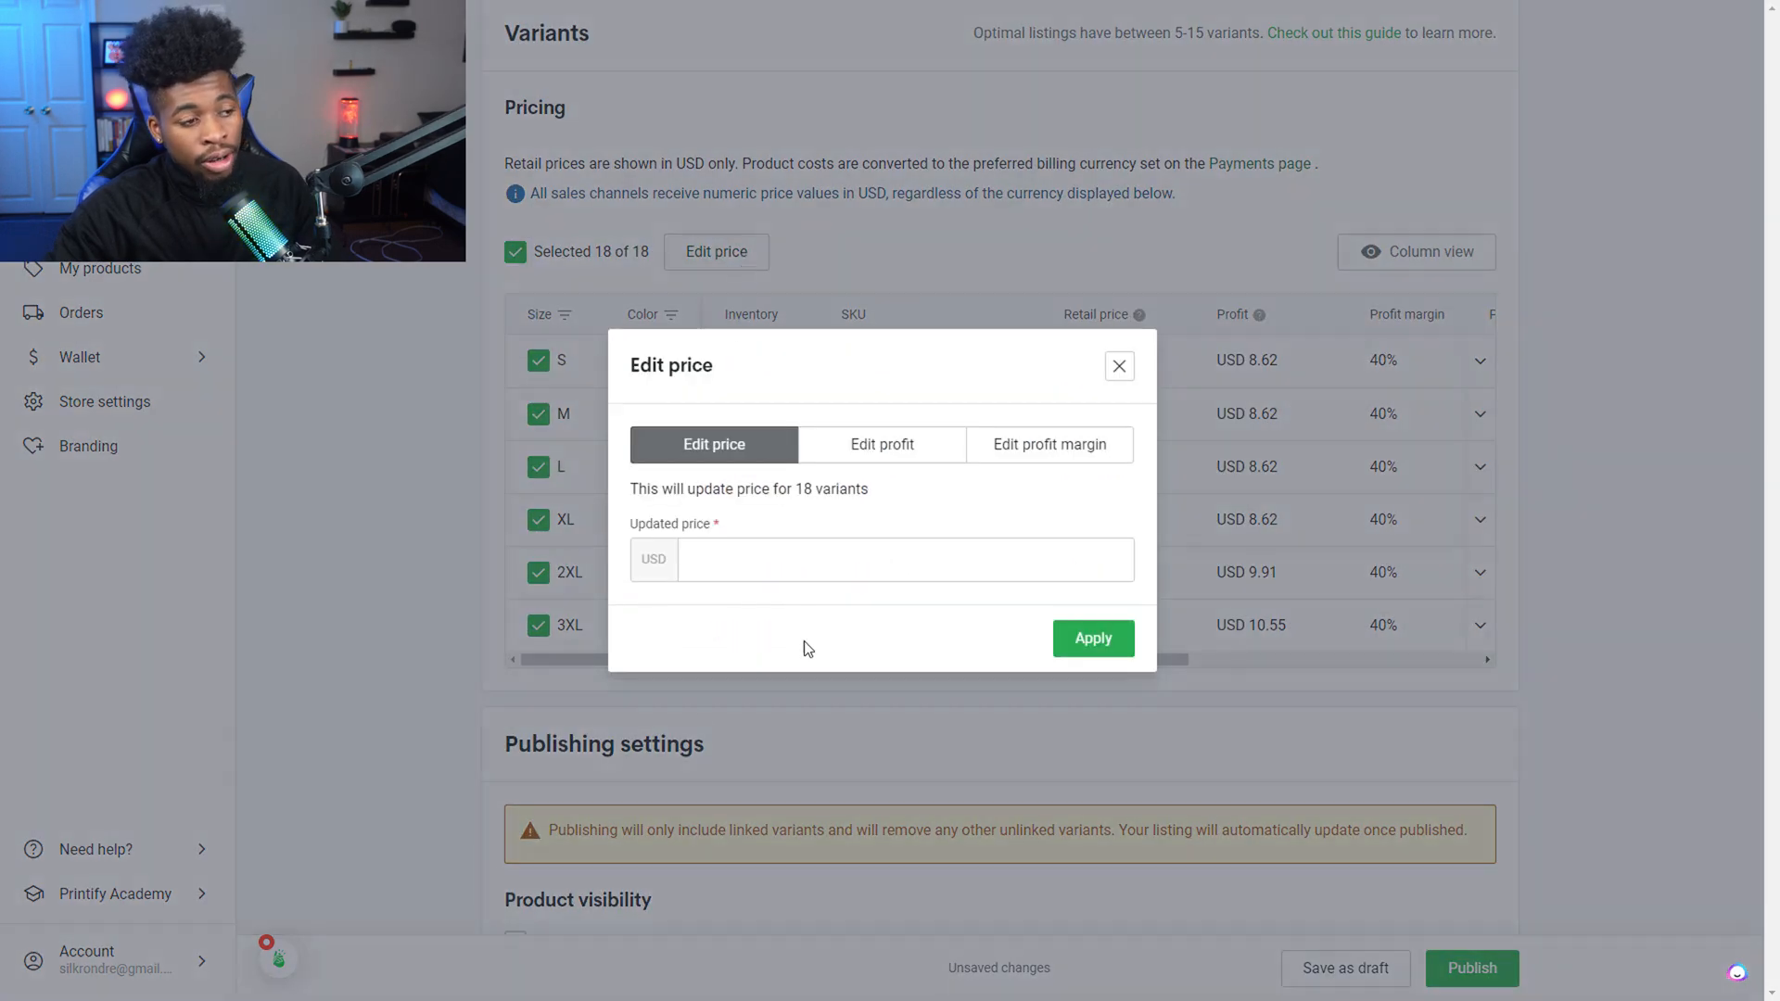
{"action": "left_click", "coordinate": [812, 559]}
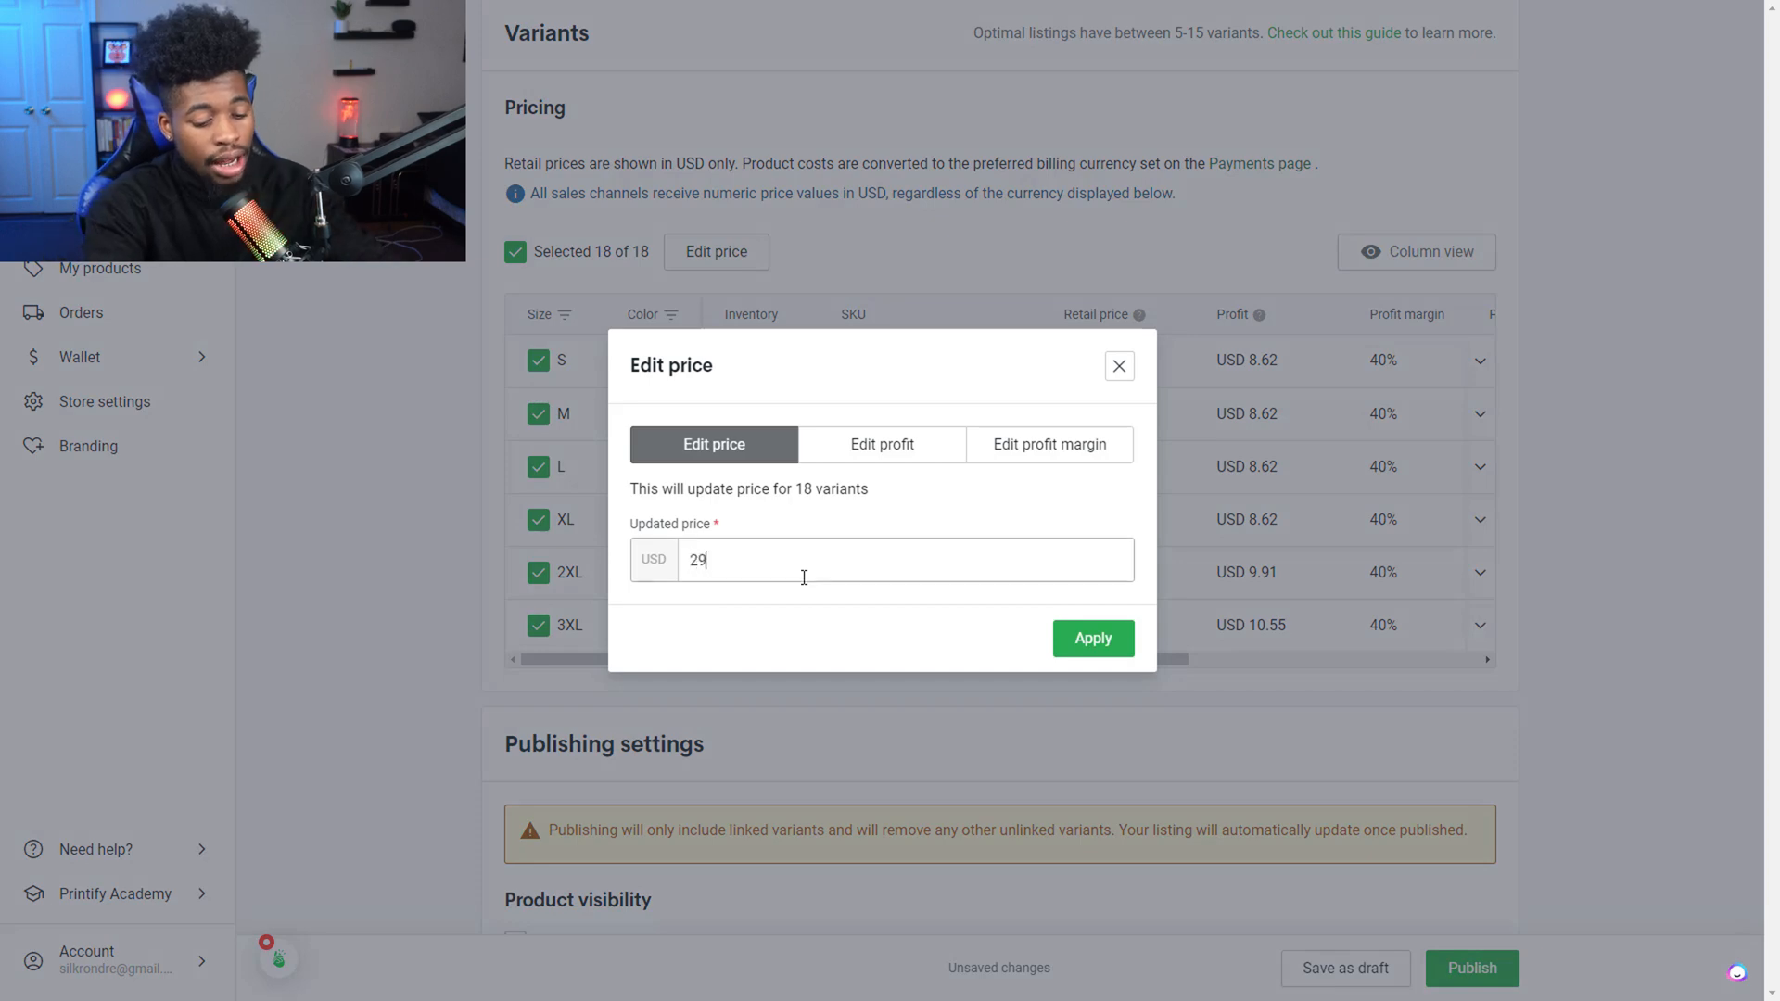
{"action": "type", "text": "29.99"}
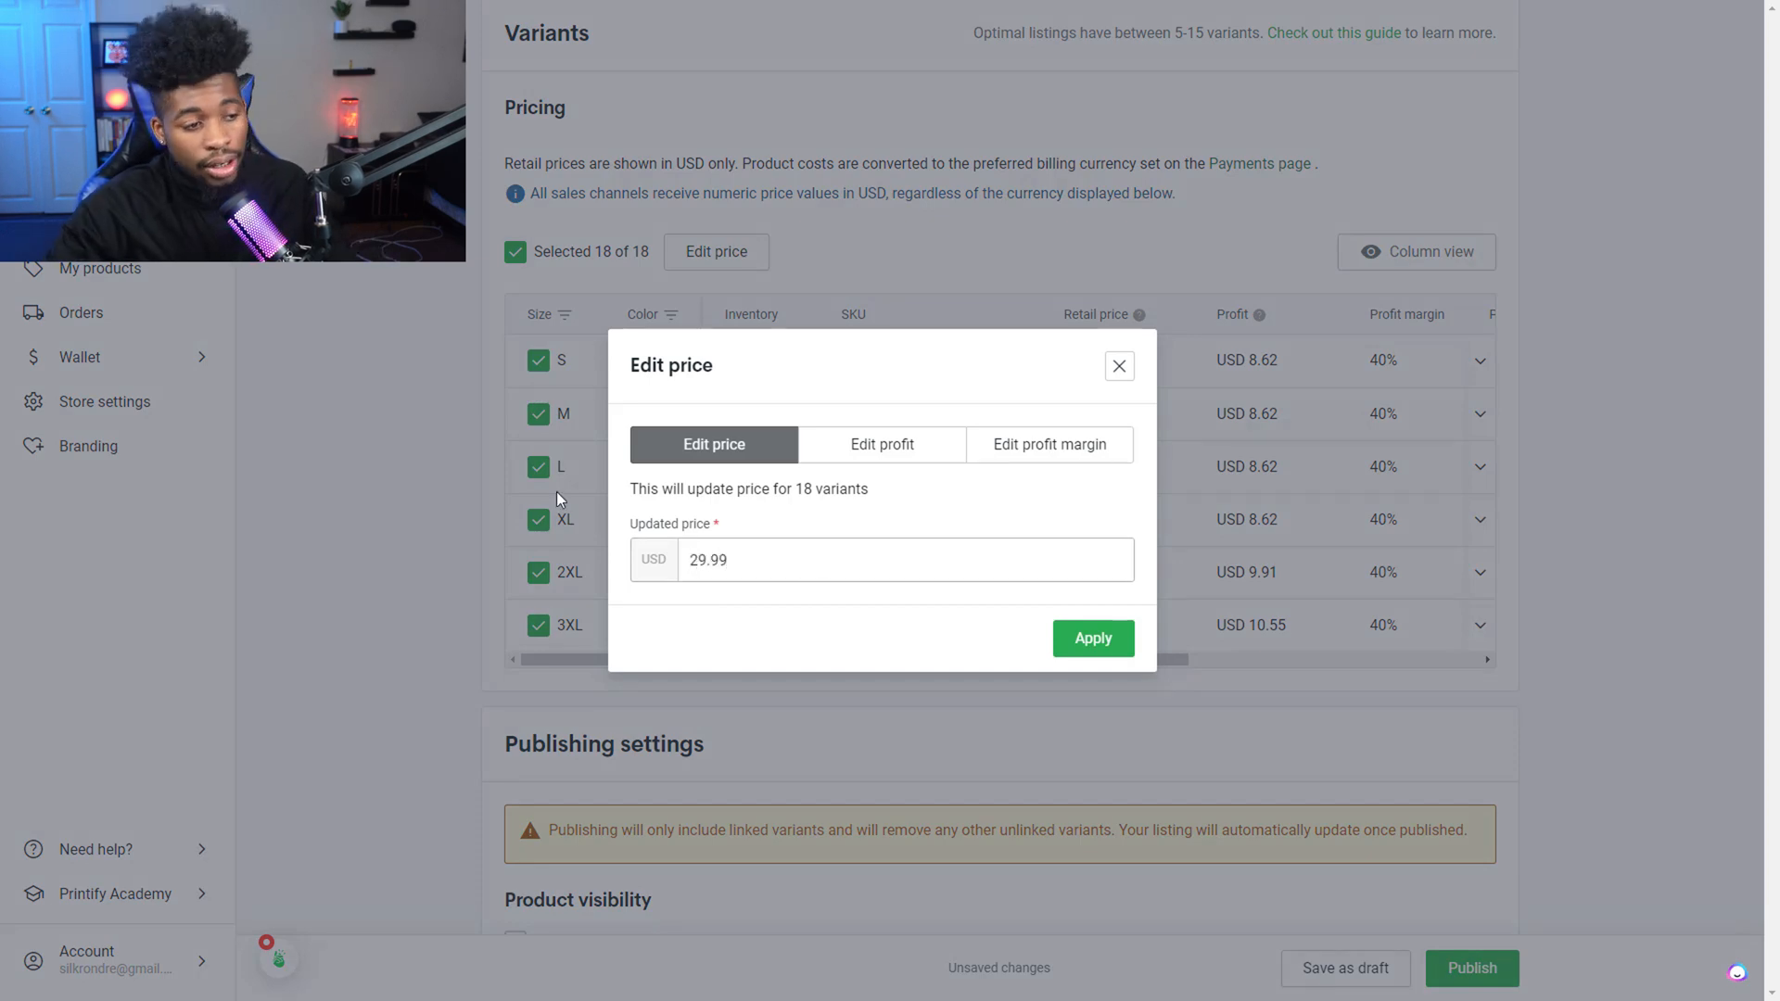
{"action": "left_click", "coordinate": [1061, 642]}
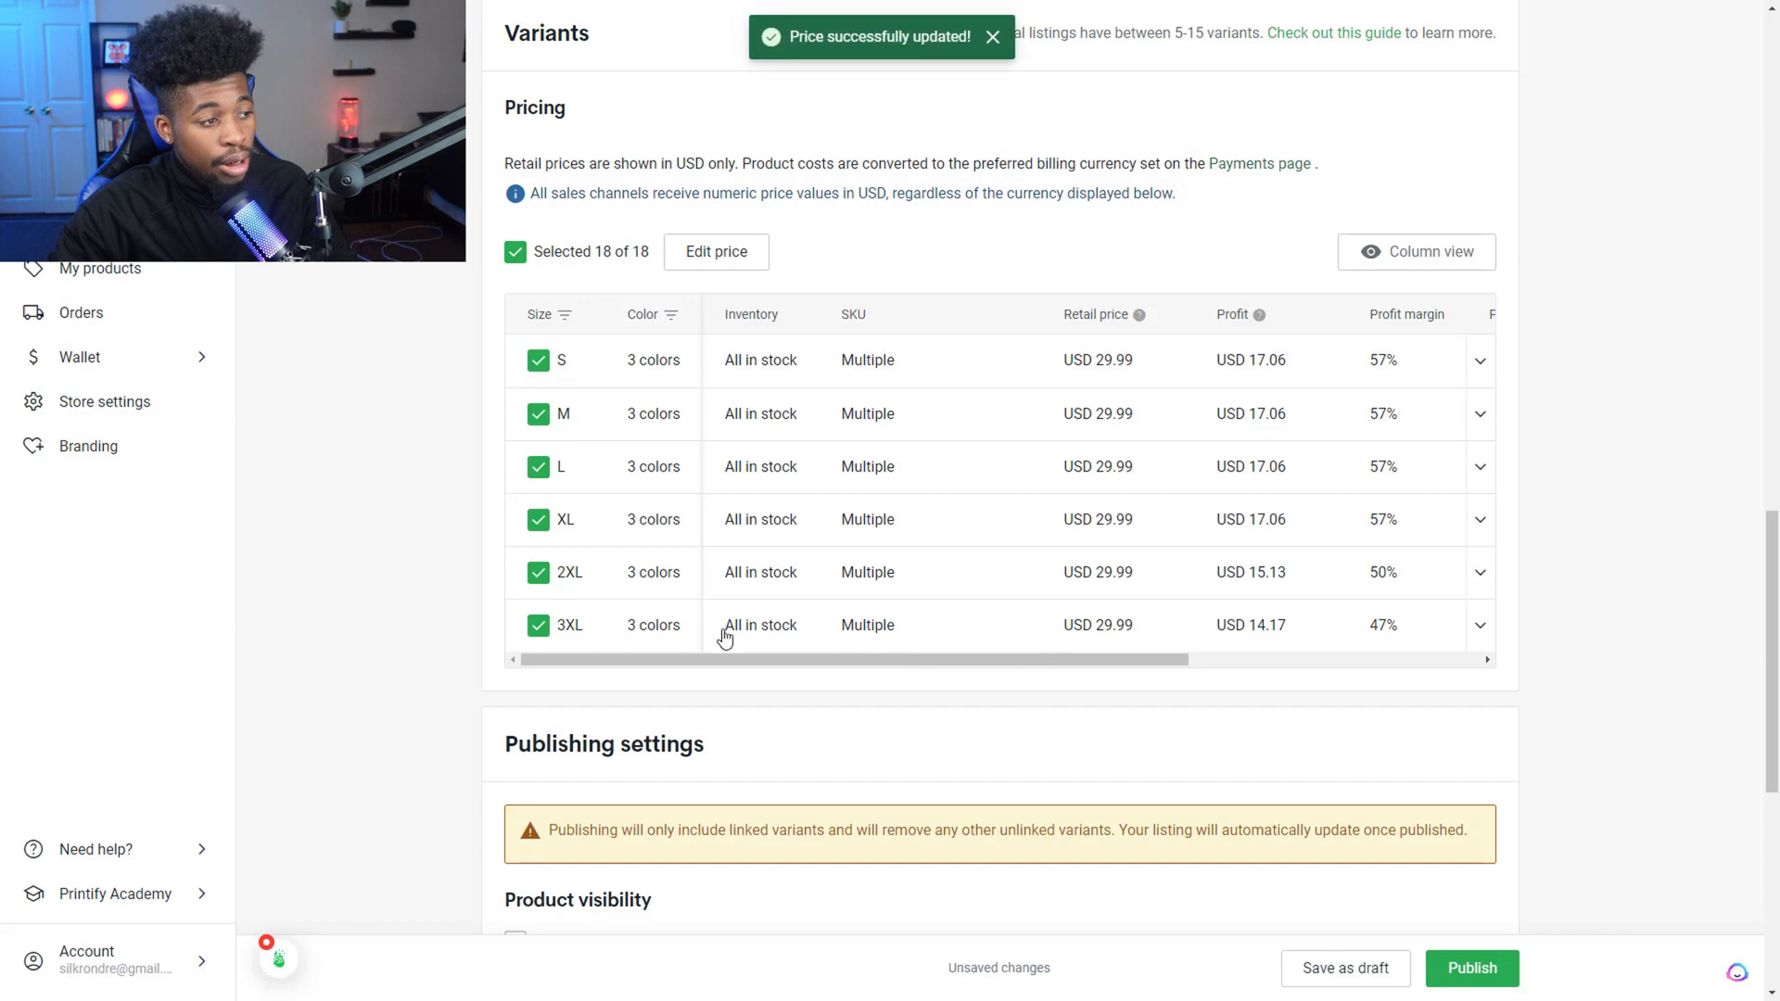
Set the retail price of only the 2XL and 3XL variants to USD 31.99 and check the cost columns
{"action": "left_click", "coordinate": [516, 252]}
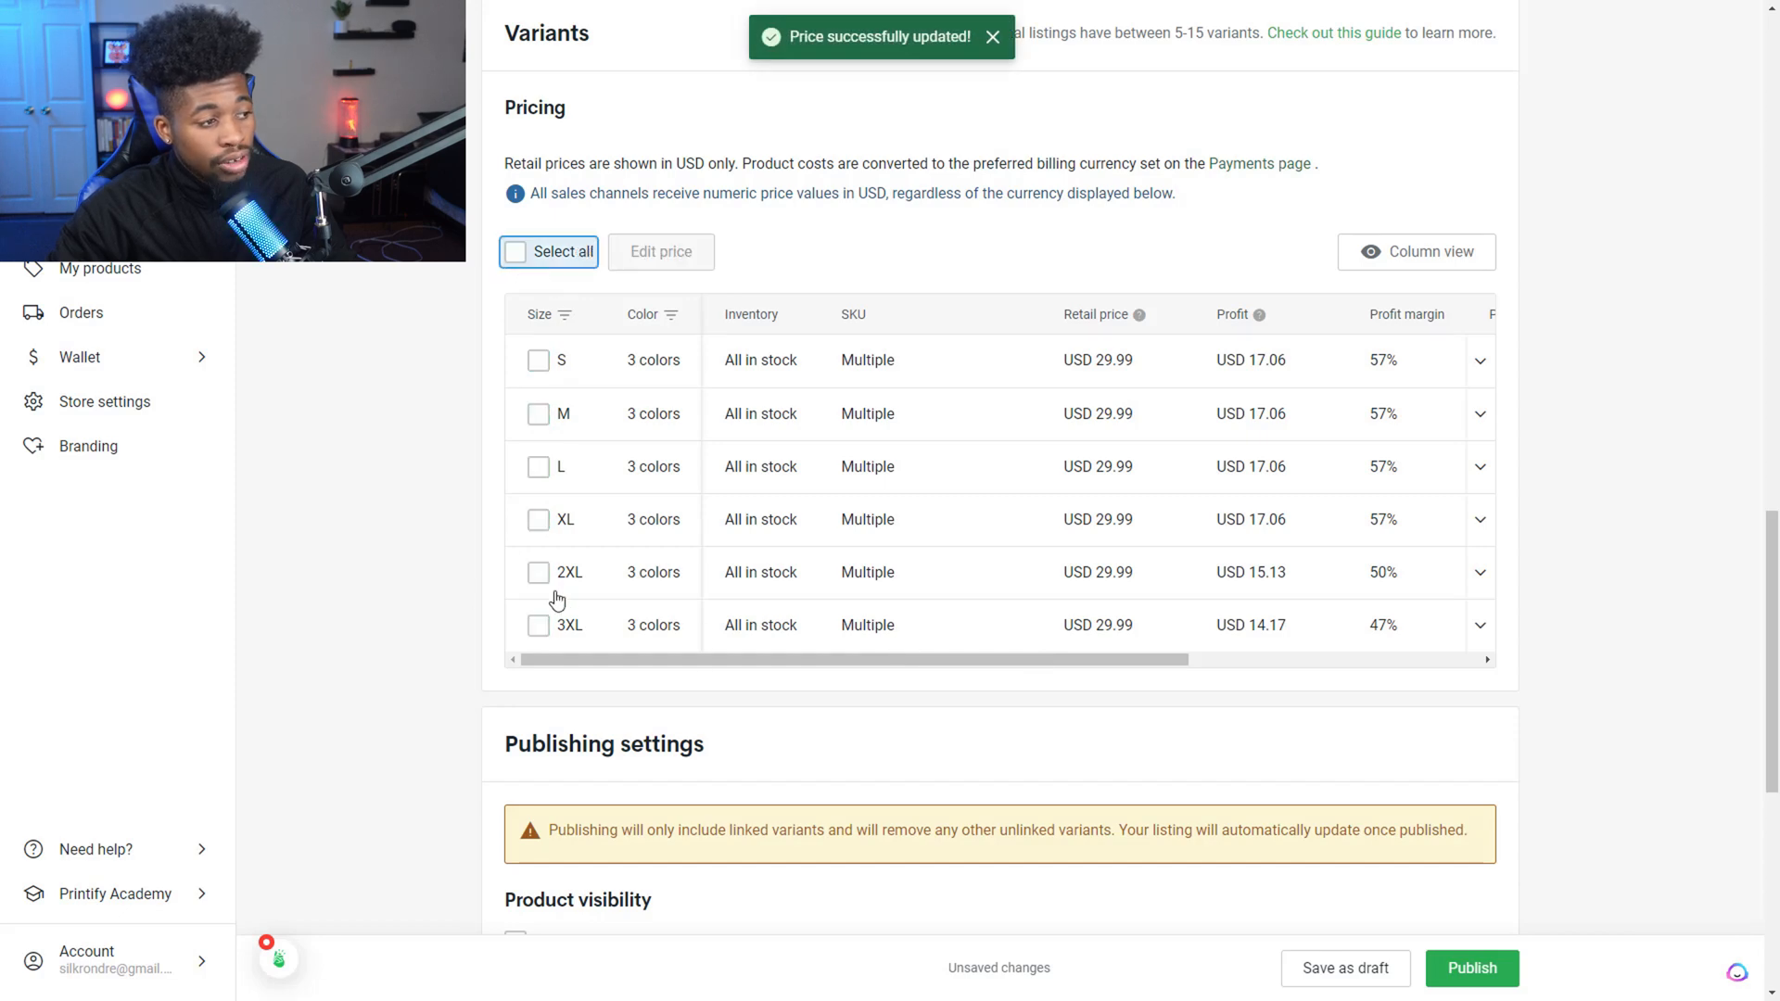
{"action": "left_click", "coordinate": [538, 572]}
{"action": "left_click", "coordinate": [538, 625]}
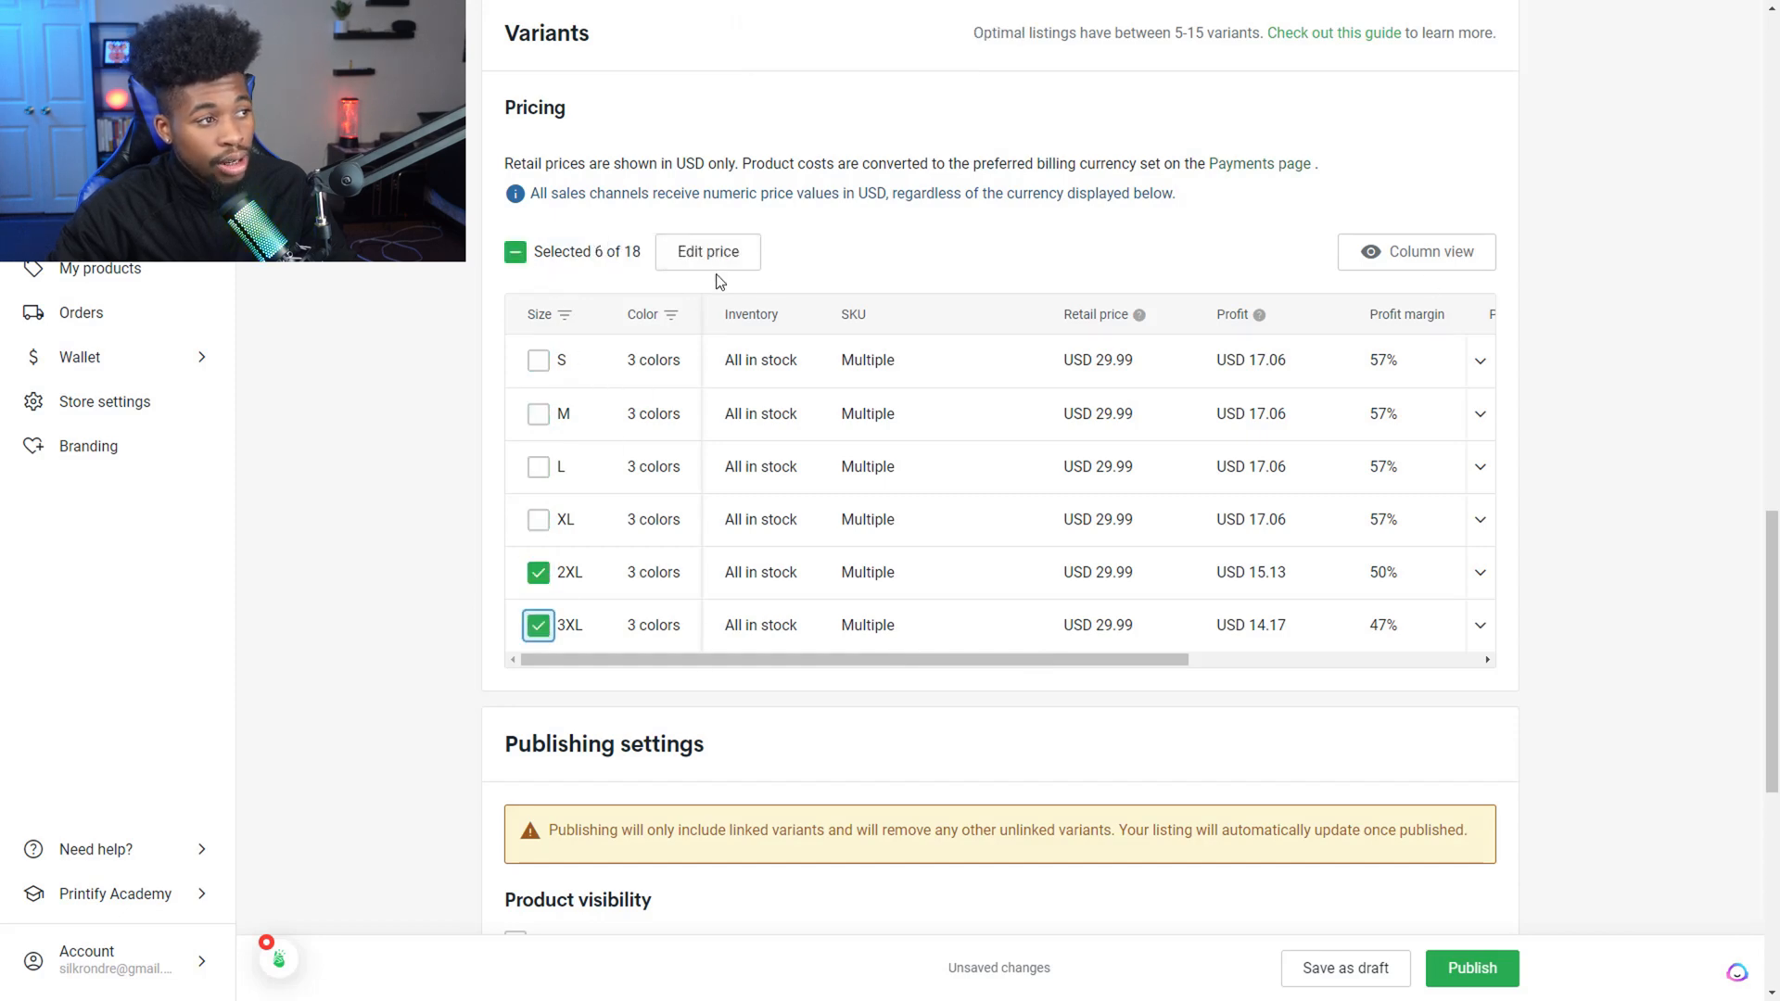
{"action": "left_click", "coordinate": [709, 254]}
{"action": "type", "text": "31.99"}
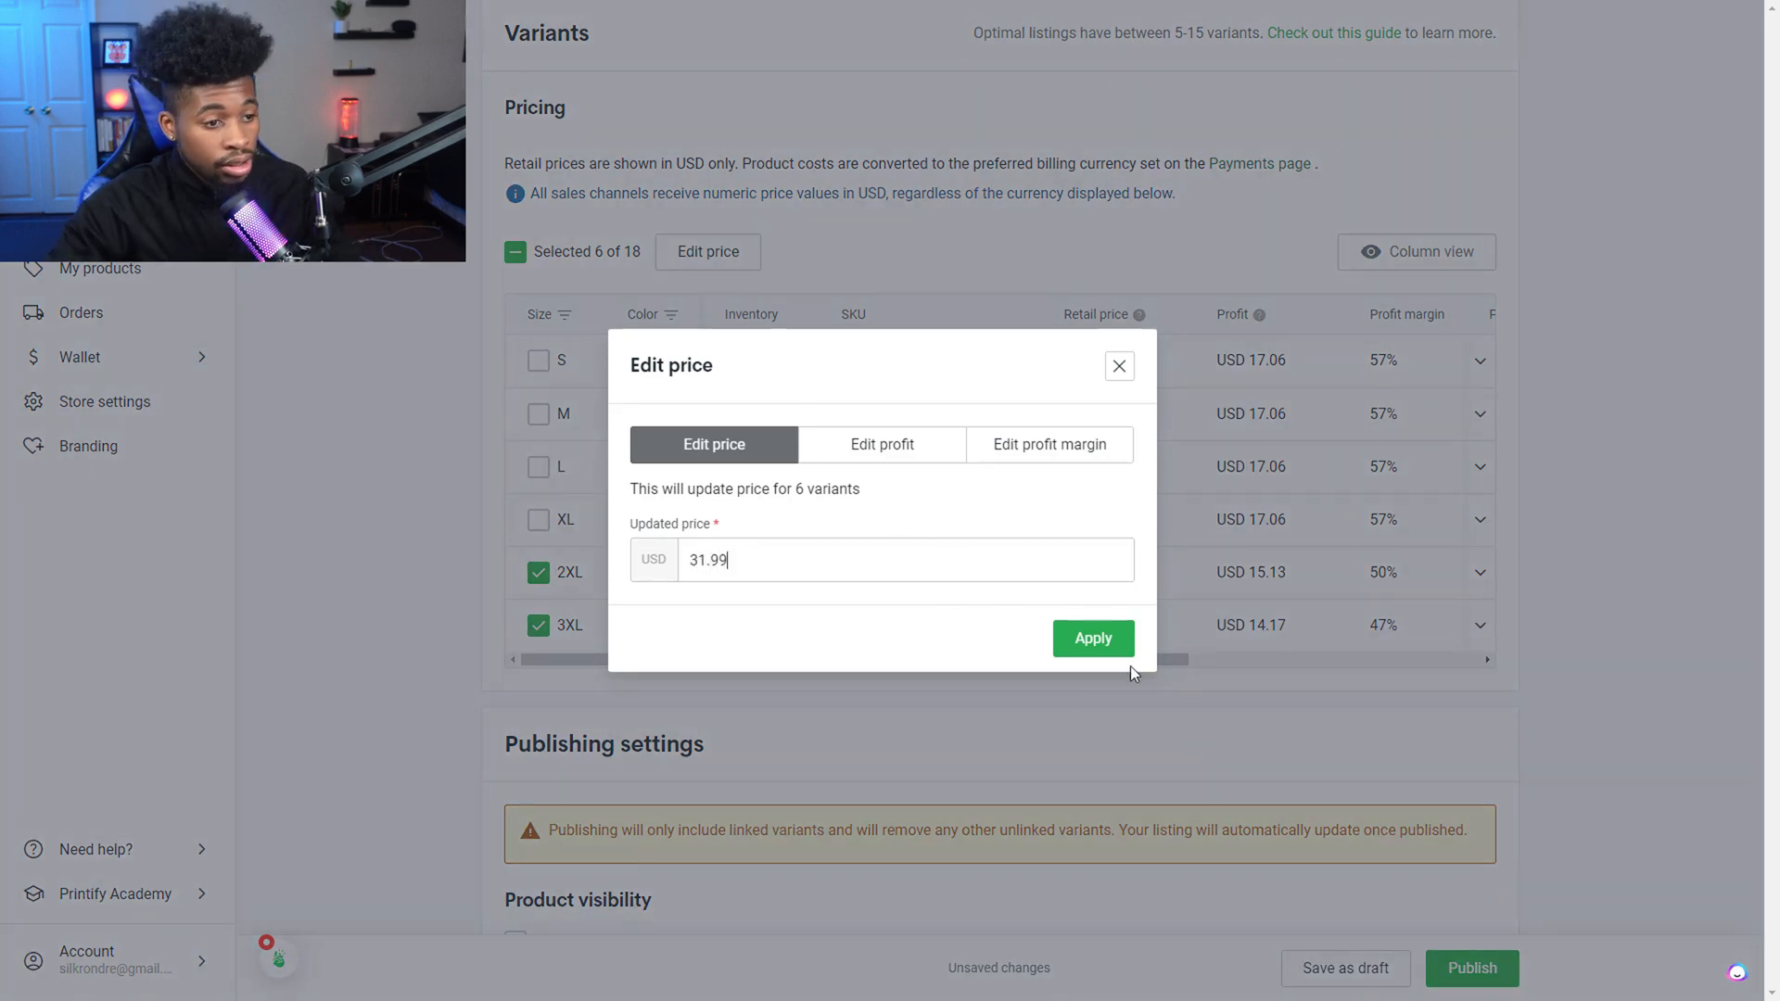
{"action": "left_click", "coordinate": [1093, 639]}
{"action": "scroll", "coordinate": [1154, 661], "scroll_direction": "right", "scroll_amount": 3}
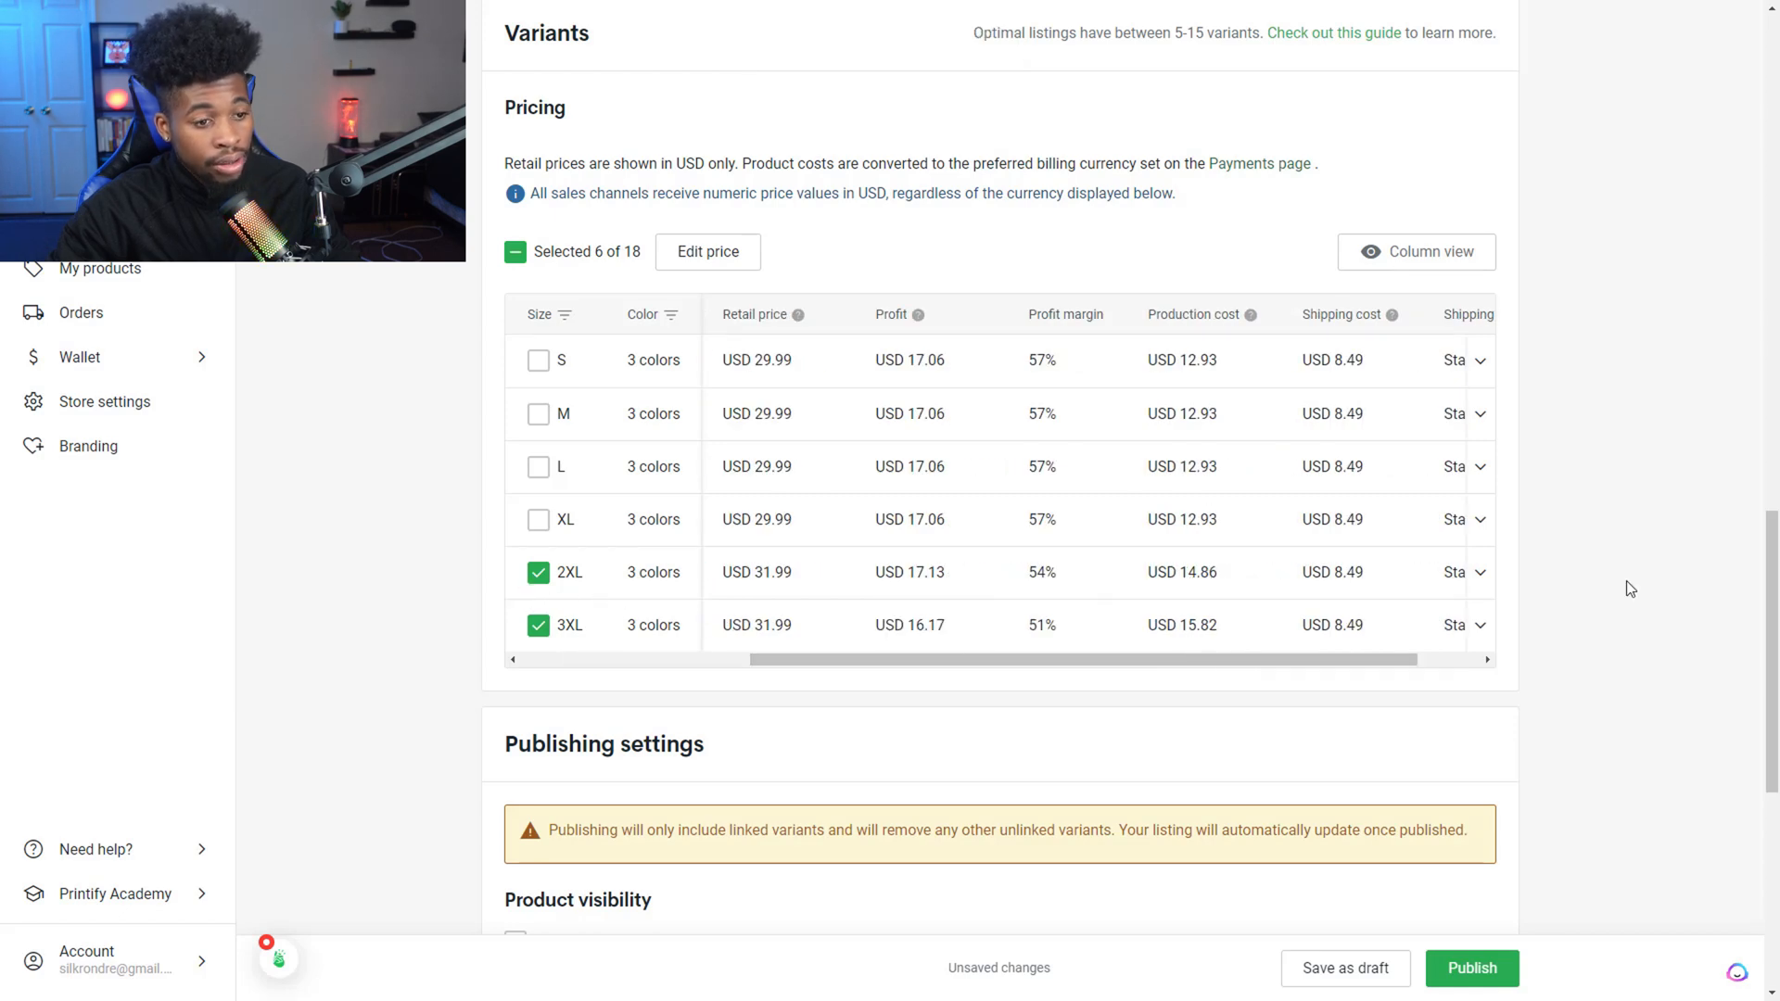
Assign the product to the Comfort Shopify collection and publish it to the store
{"action": "scroll", "coordinate": [1624, 582], "scroll_direction": "down", "scroll_amount": 6}
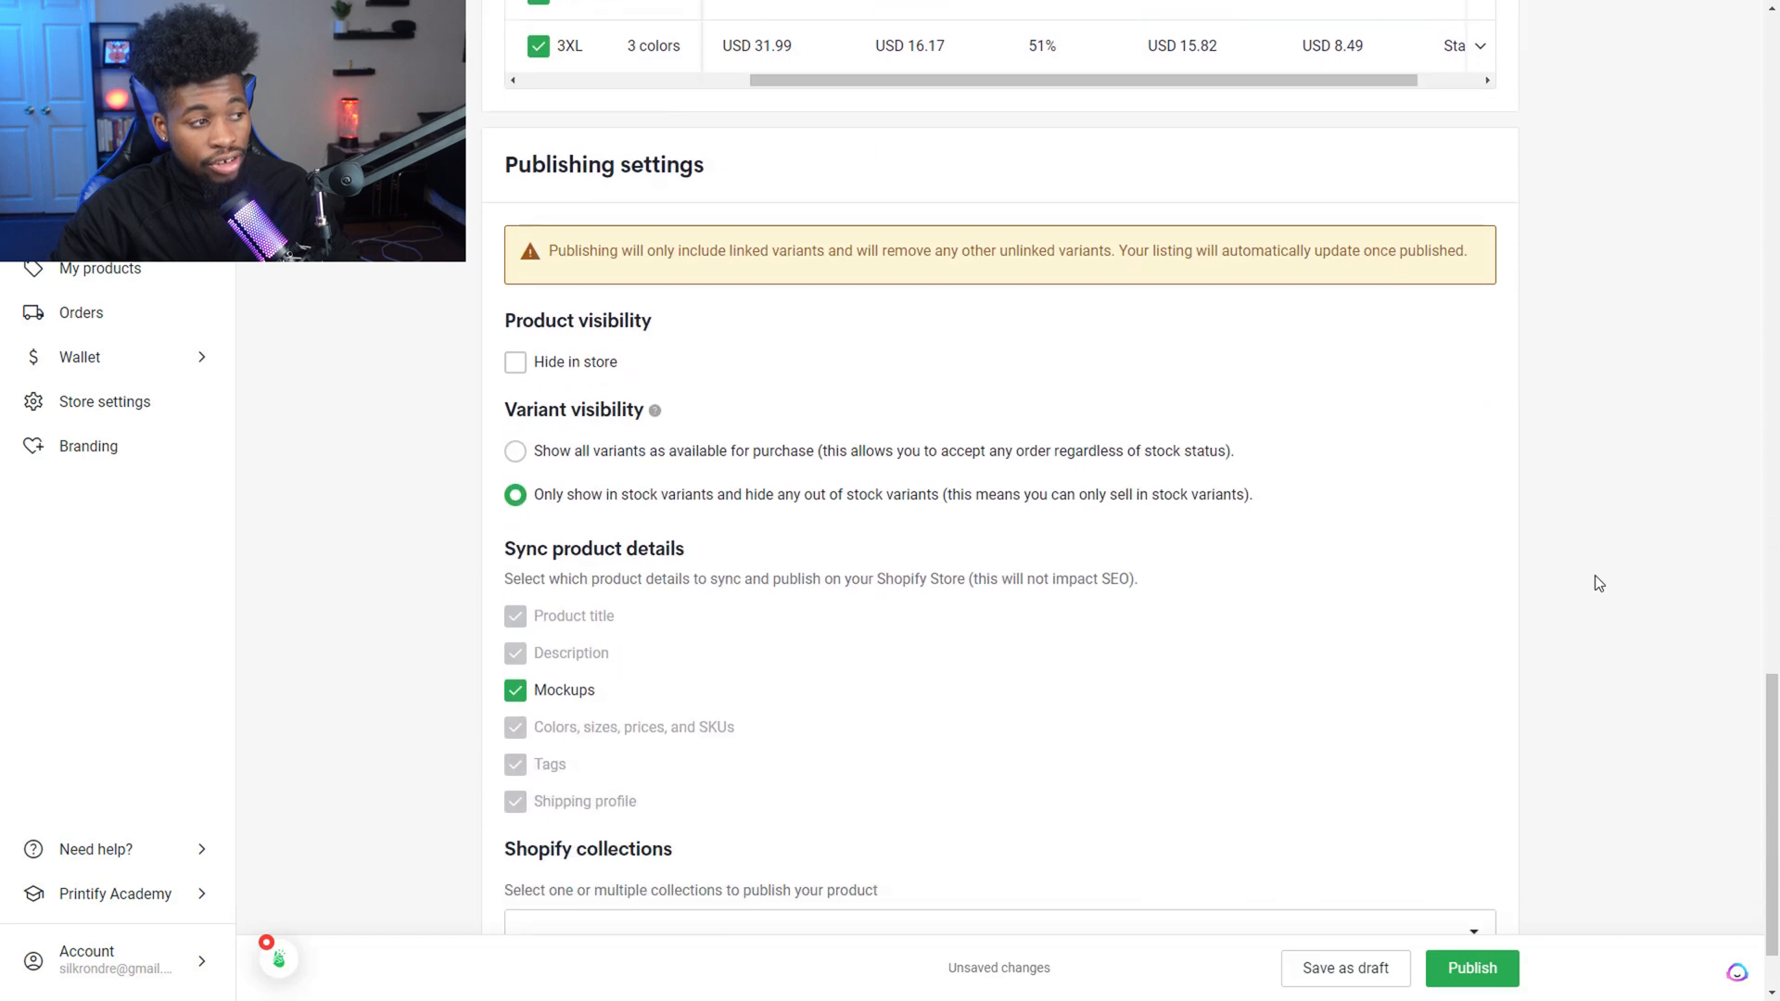
{"action": "scroll", "coordinate": [1602, 582], "scroll_direction": "down", "scroll_amount": 1}
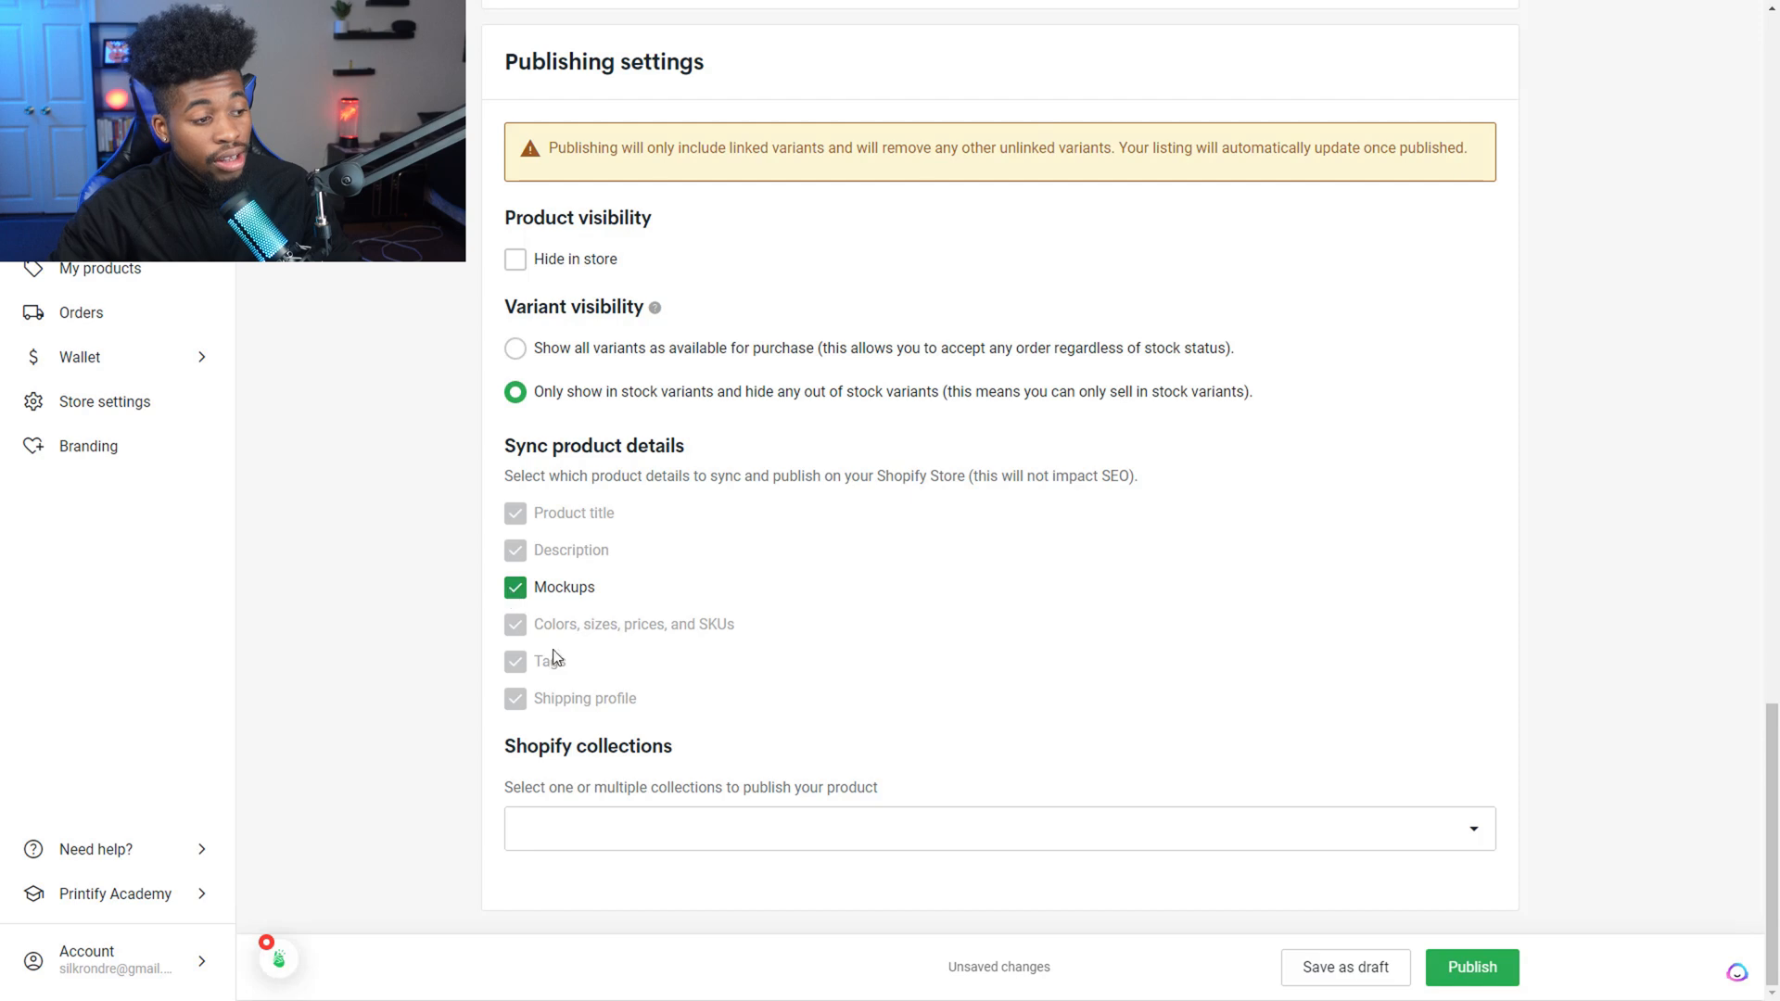
{"action": "left_click", "coordinate": [738, 825]}
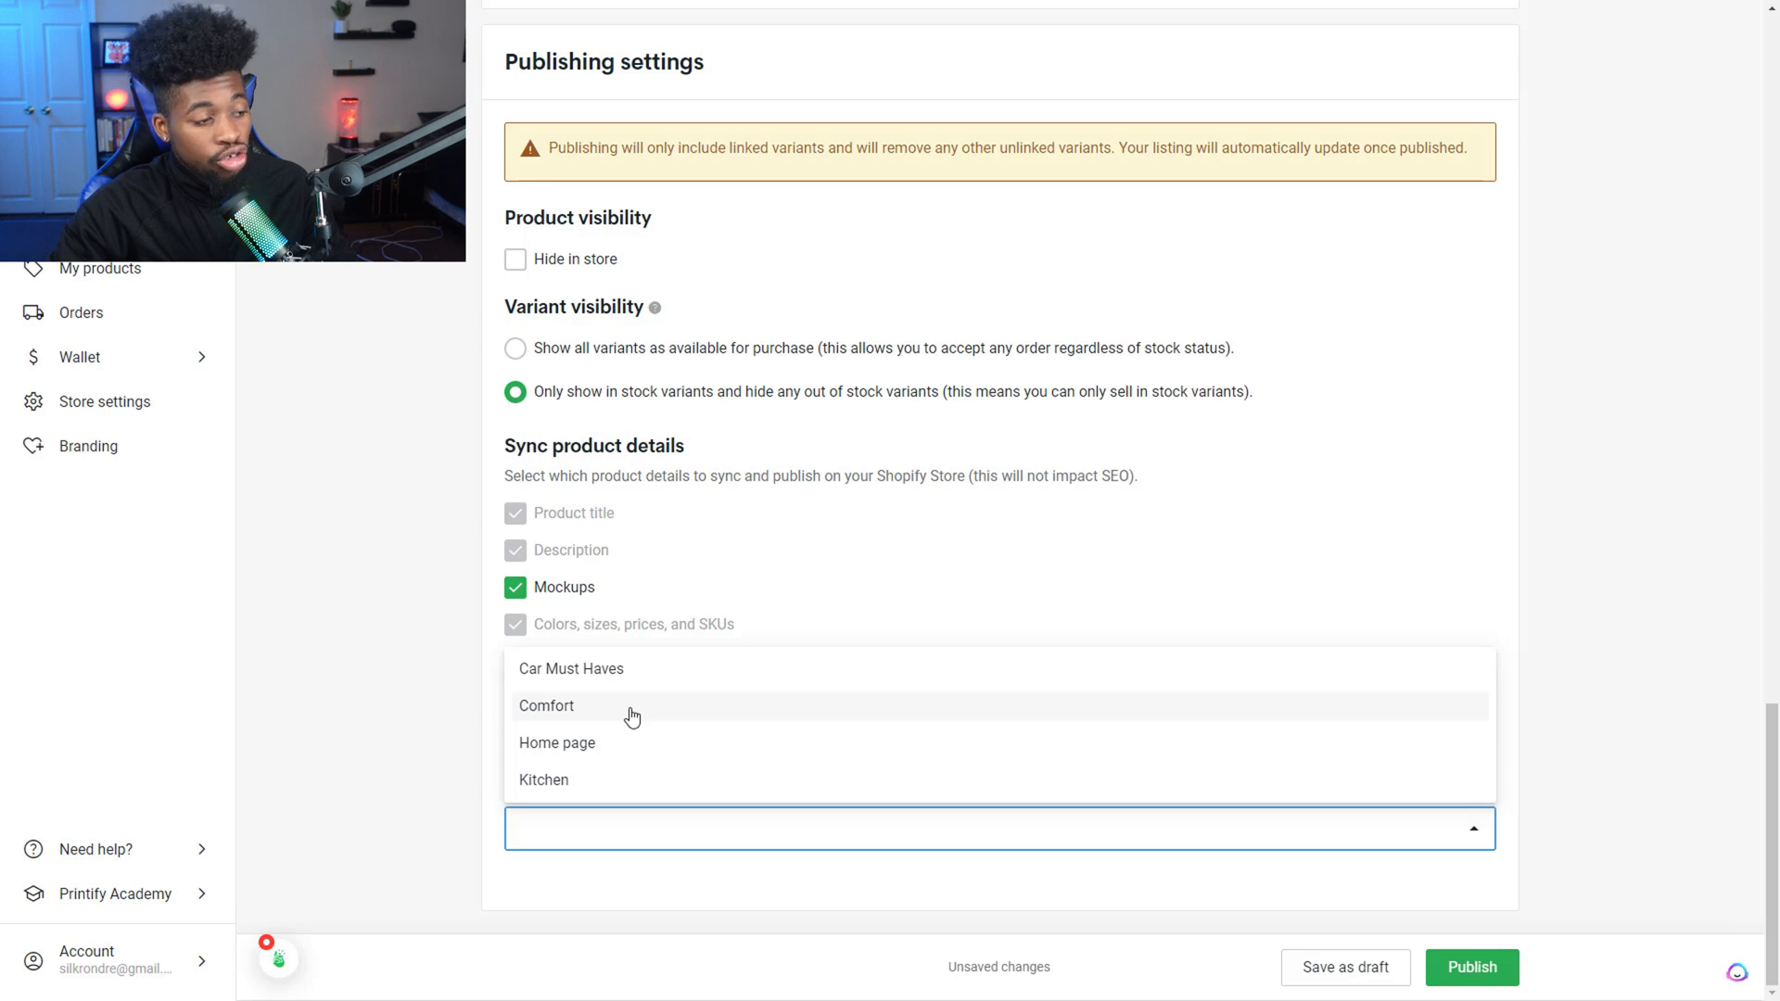
{"action": "left_click", "coordinate": [631, 716]}
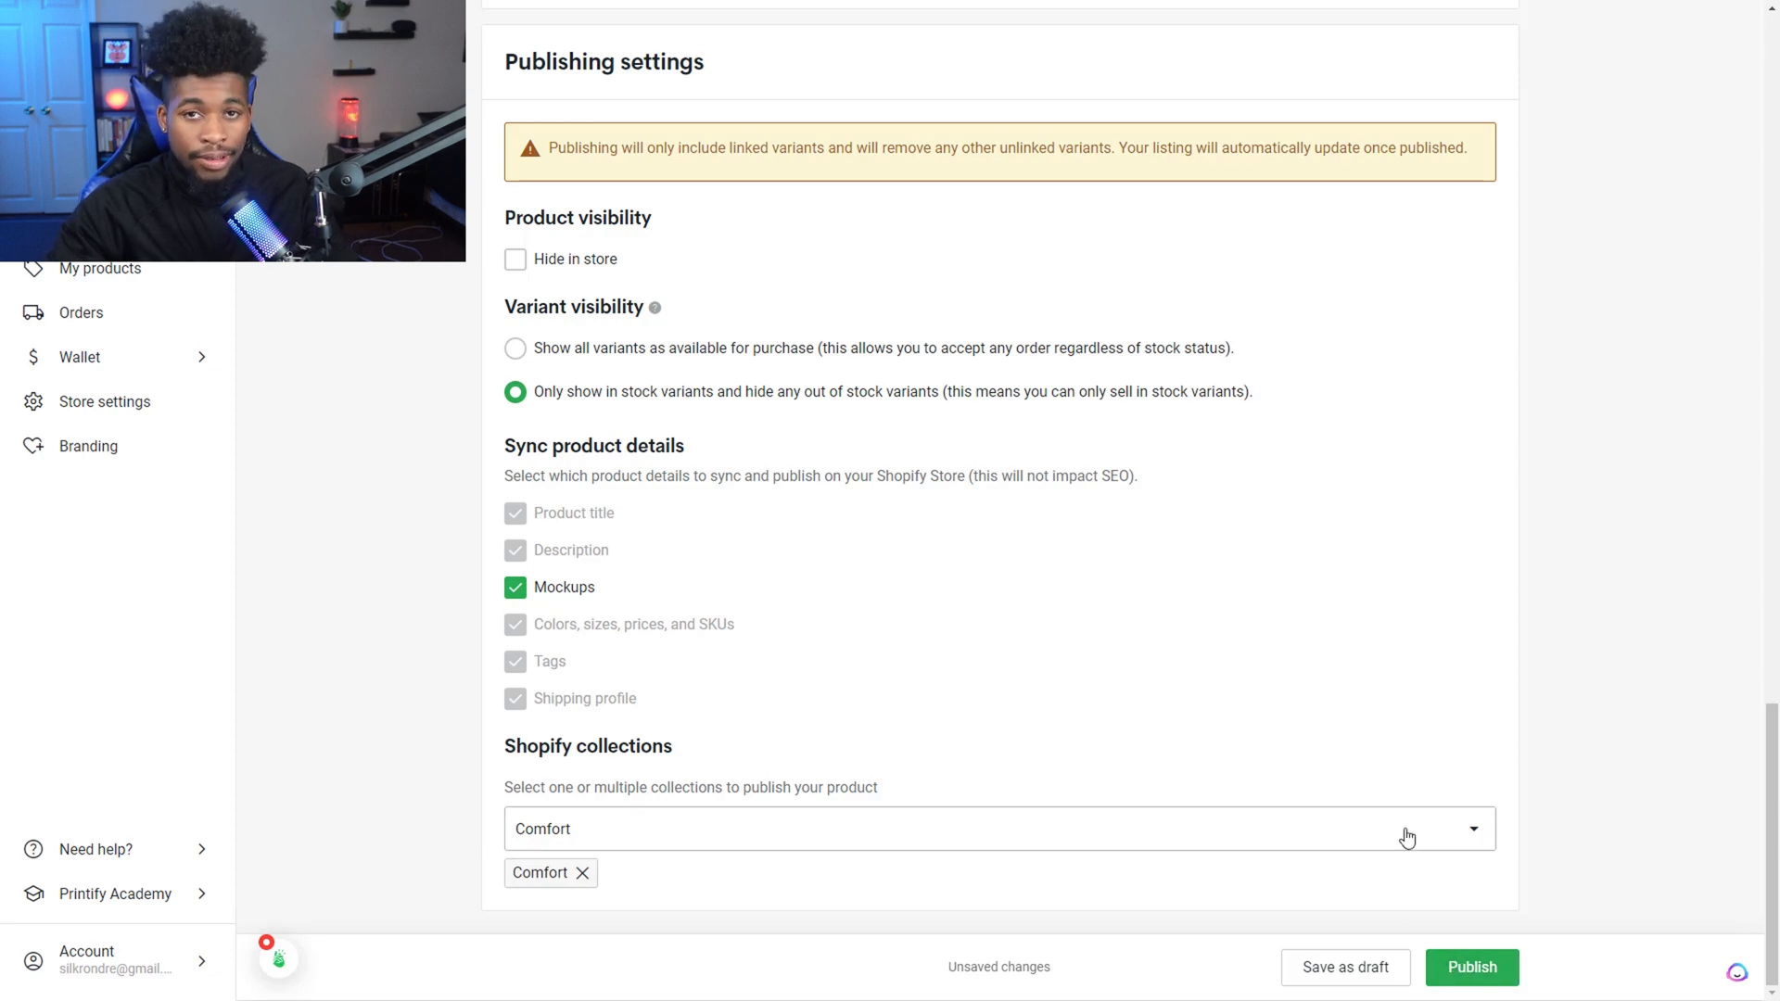
{"action": "scroll", "coordinate": [1097, 576], "scroll_direction": "up", "scroll_amount": 1}
{"action": "scroll", "coordinate": [1097, 576], "scroll_direction": "down", "scroll_amount": 1}
{"action": "left_click", "coordinate": [1469, 977]}
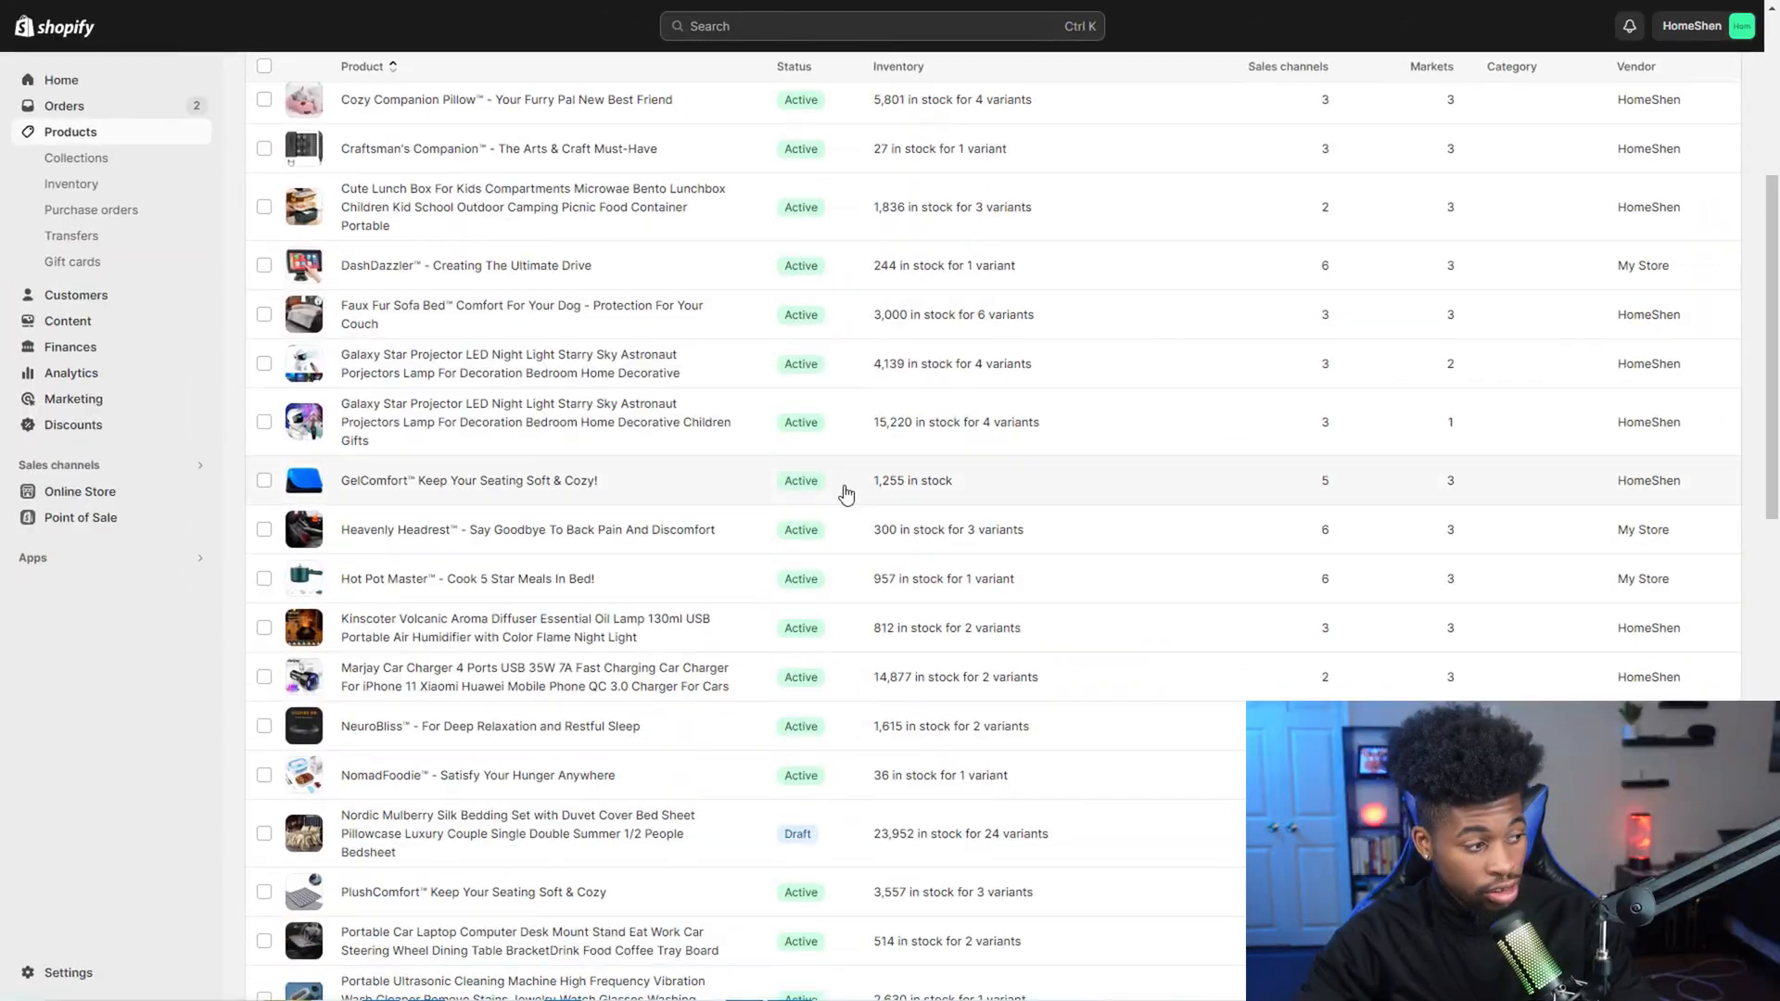
Open the "Unisex Heavy Blend™ Crewneck Sweatshirt Duck Sweatshirt" product from the Shopify product list
{"action": "scroll", "coordinate": [842, 496], "scroll_direction": "down", "scroll_amount": 1}
{"action": "scroll", "coordinate": [835, 504], "scroll_direction": "down", "scroll_amount": 8}
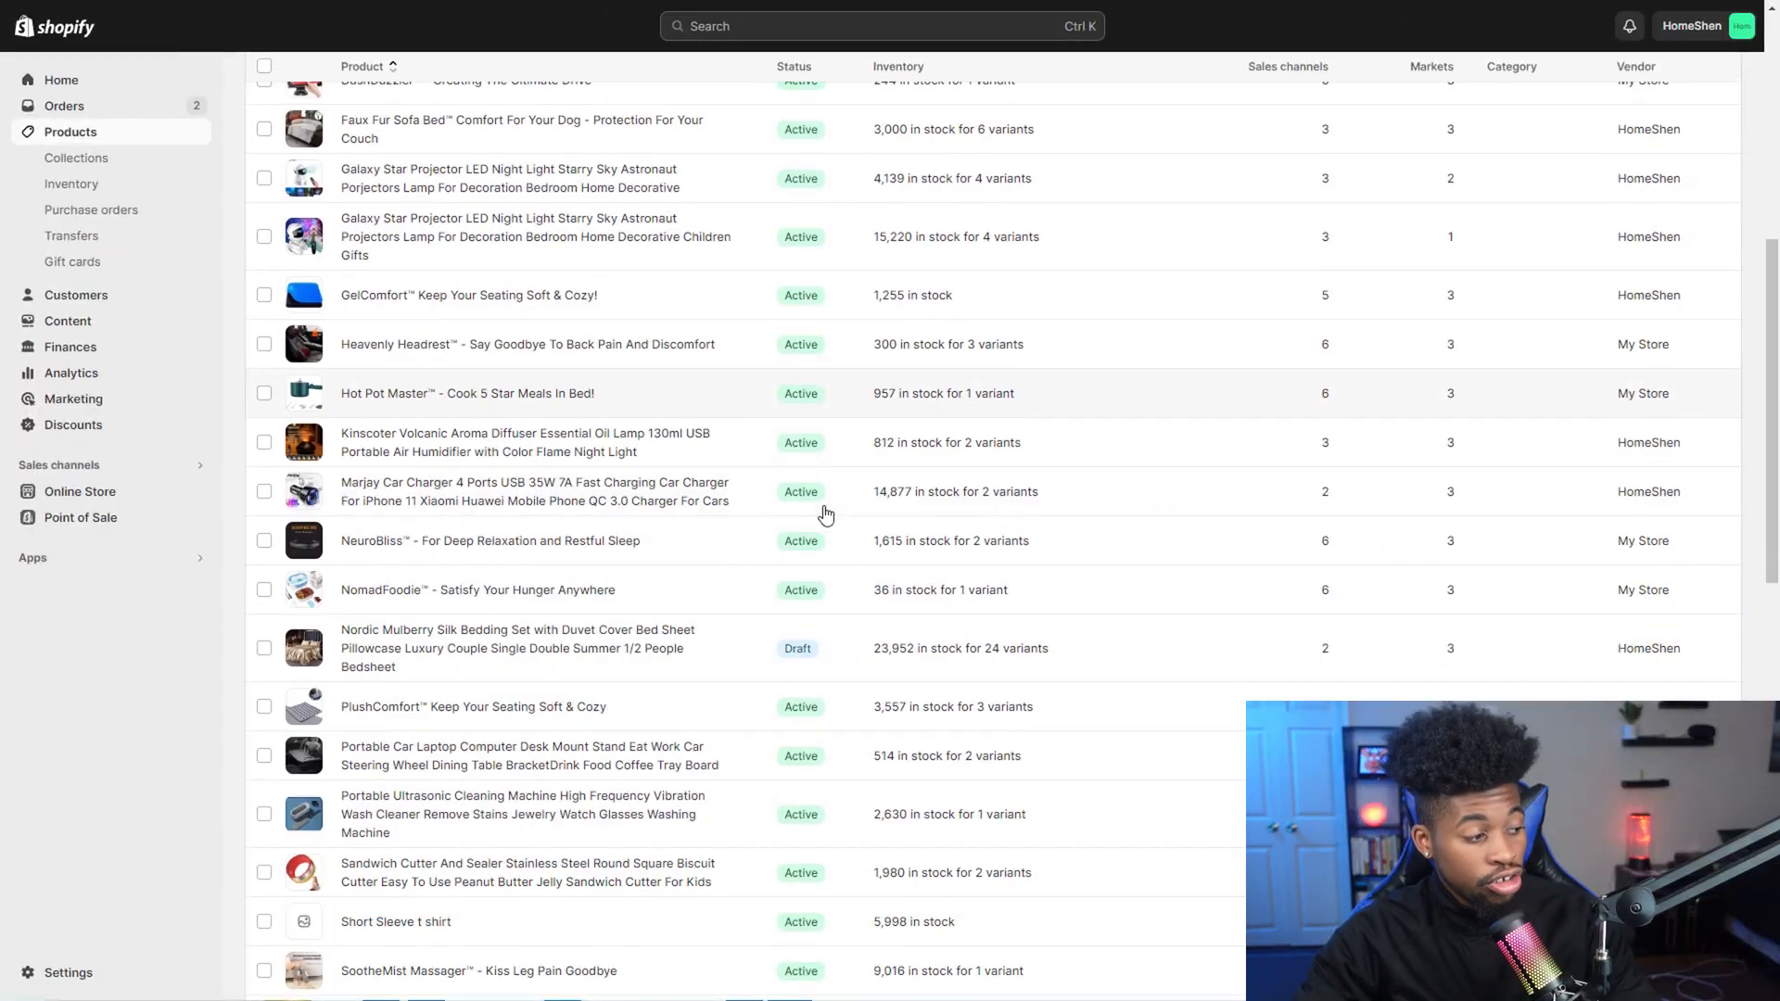
{"action": "scroll", "coordinate": [738, 588], "scroll_direction": "down", "scroll_amount": 2}
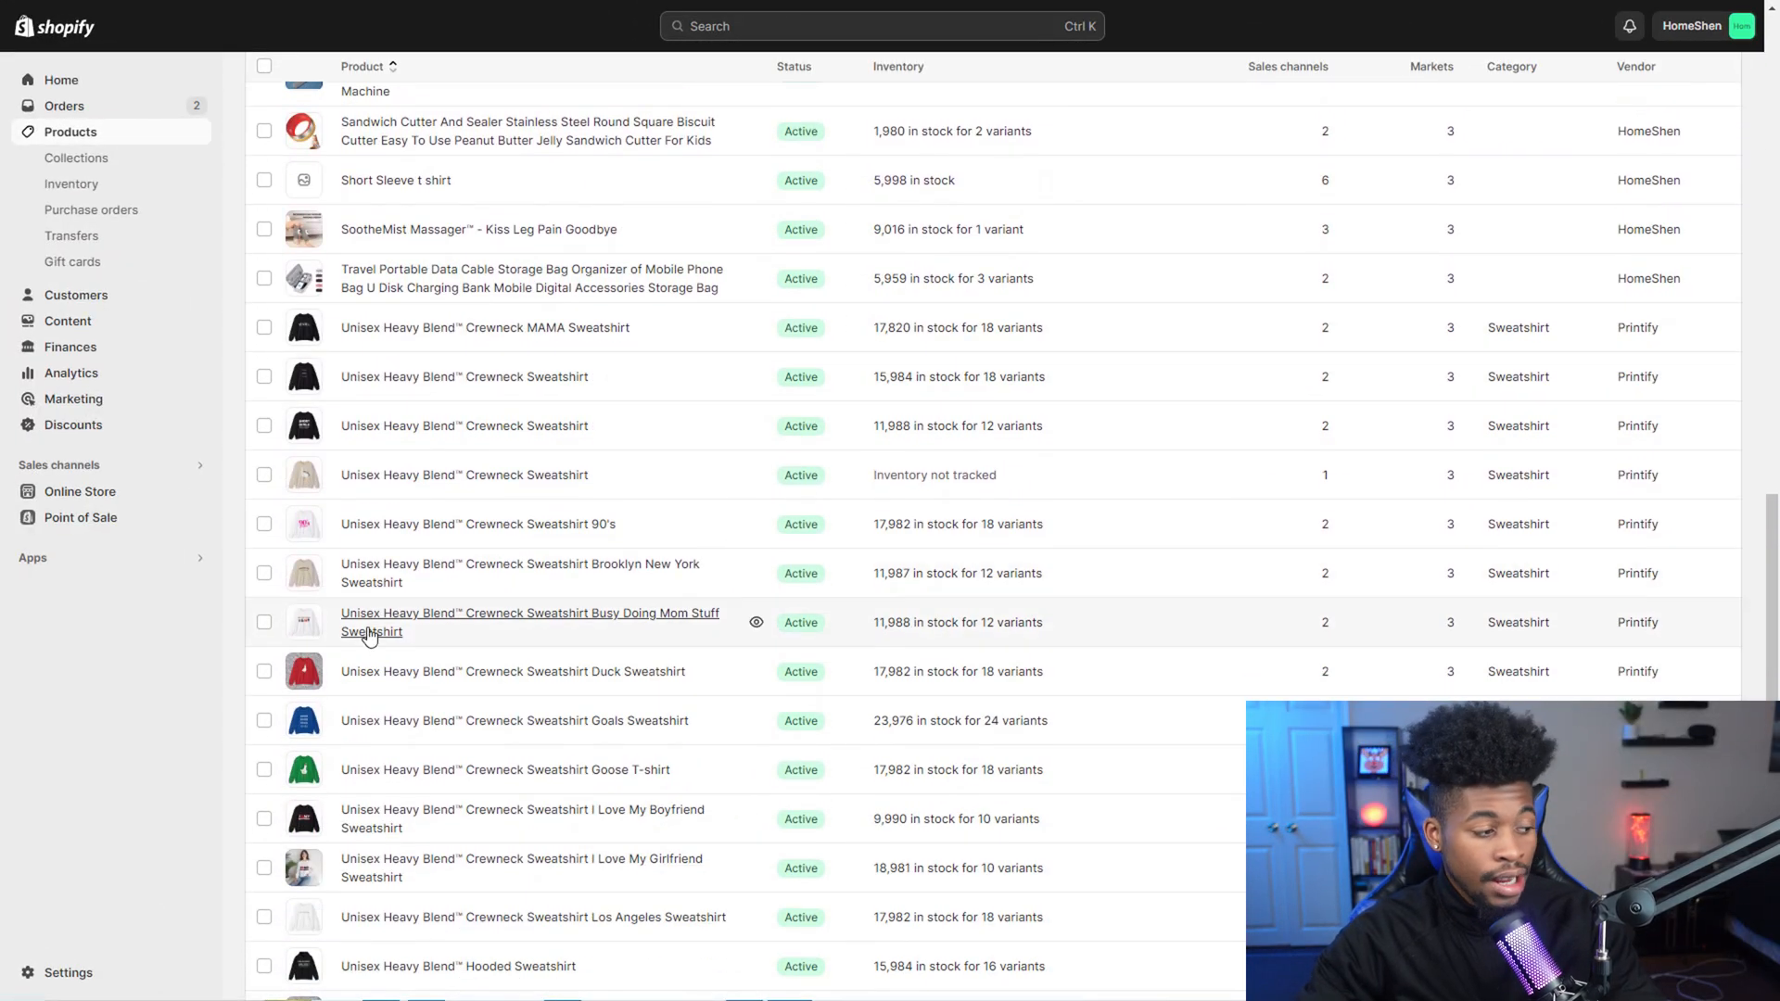
{"action": "left_click", "coordinate": [410, 684]}
Review which sales channels the Duck Sweatshirt is published to and leave the selection as it is
{"action": "left_click", "coordinate": [1409, 272]}
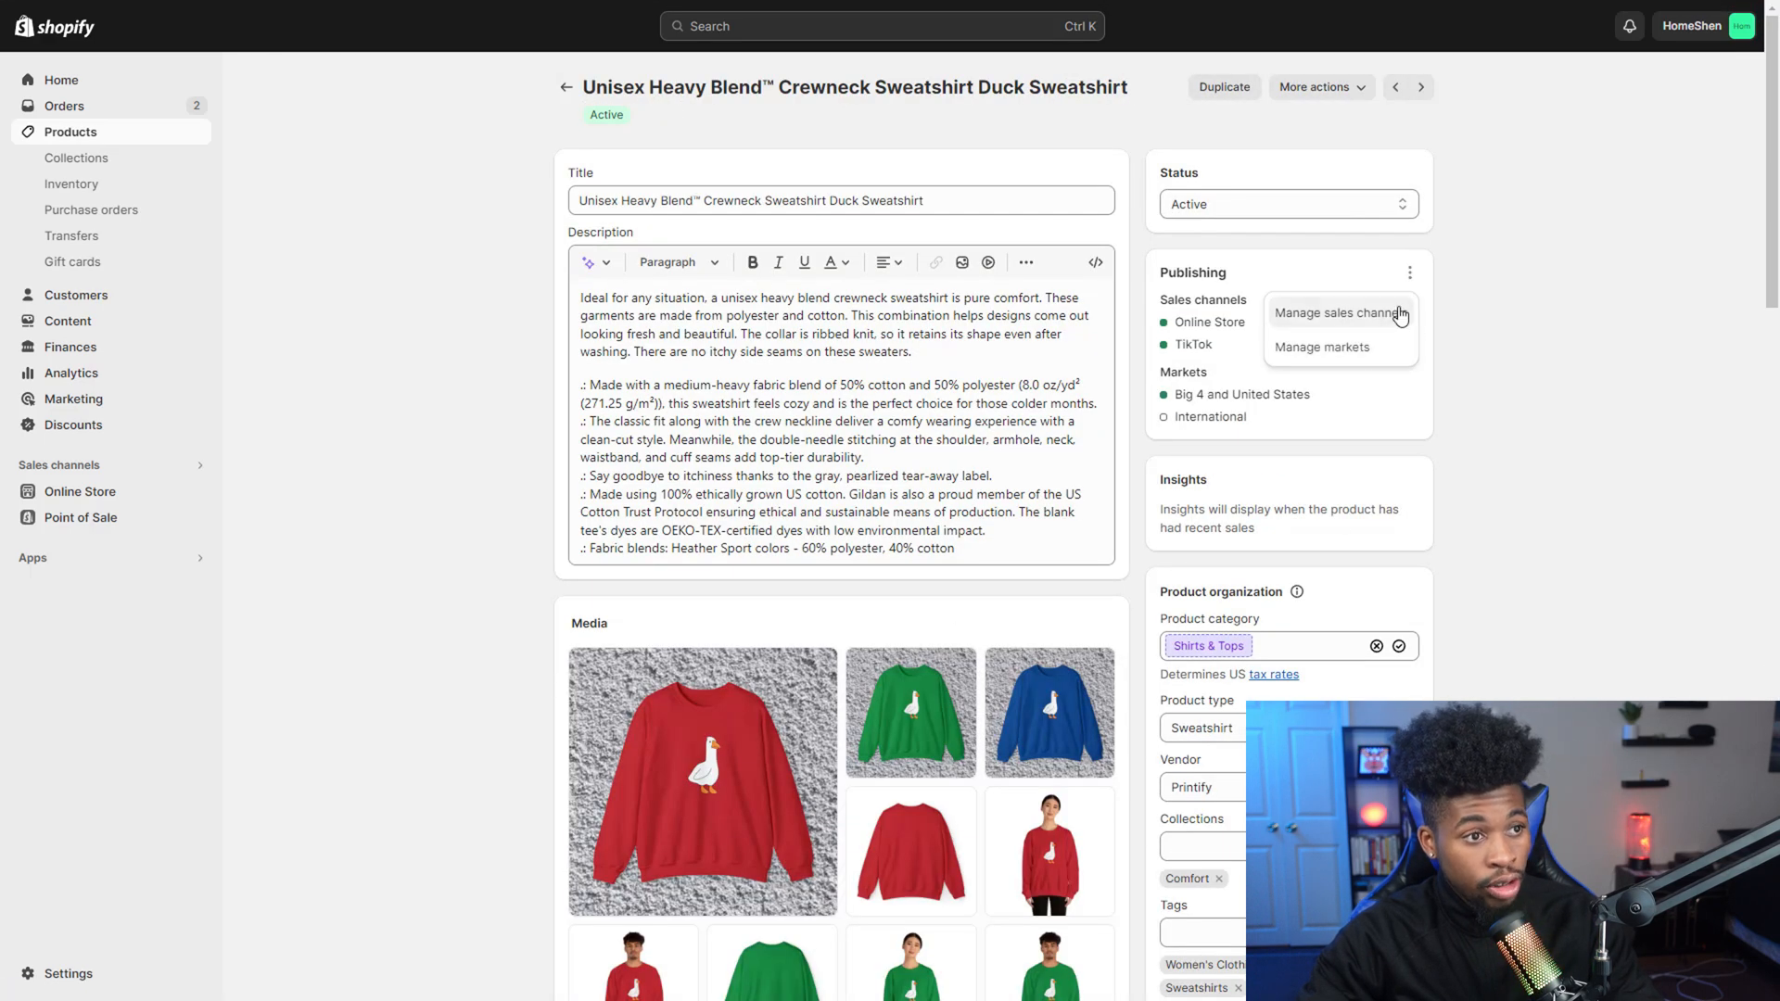
{"action": "left_click", "coordinate": [1363, 313]}
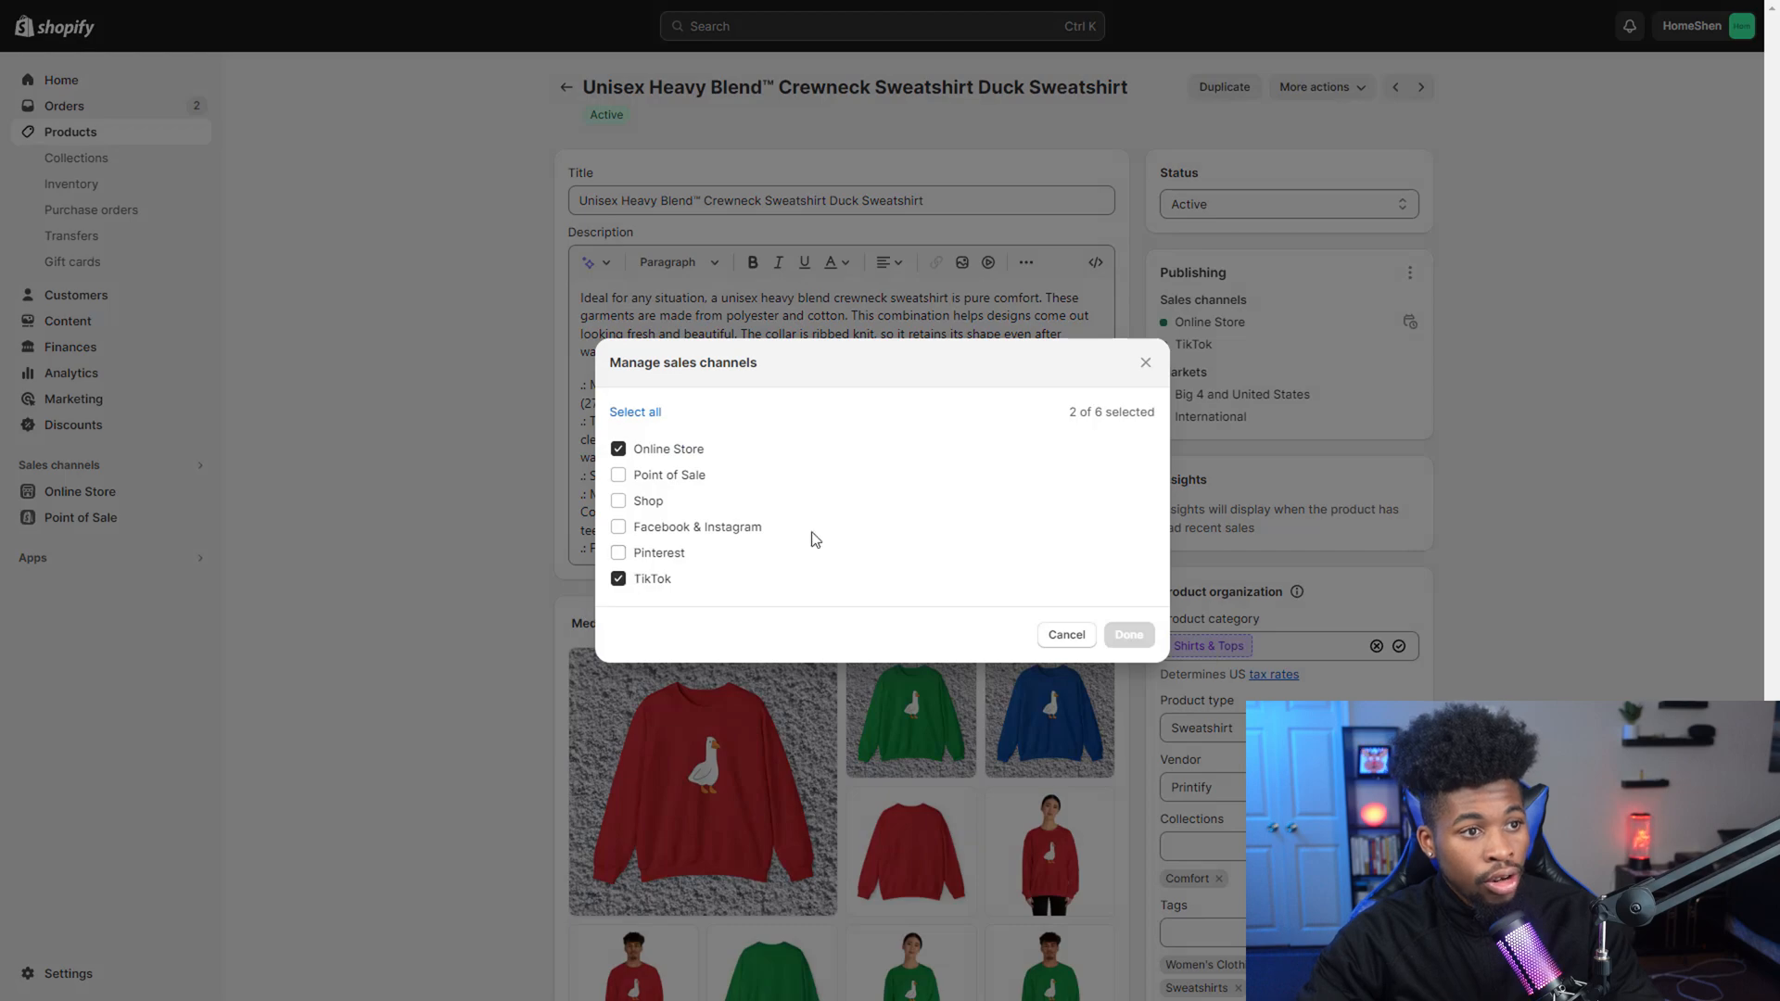
{"action": "left_click", "coordinate": [1146, 359]}
Open all variants of the Duck Sweatshirt in the bulk editor and show the Track quantity column
{"action": "scroll", "coordinate": [1067, 418], "scroll_direction": "down", "scroll_amount": 10}
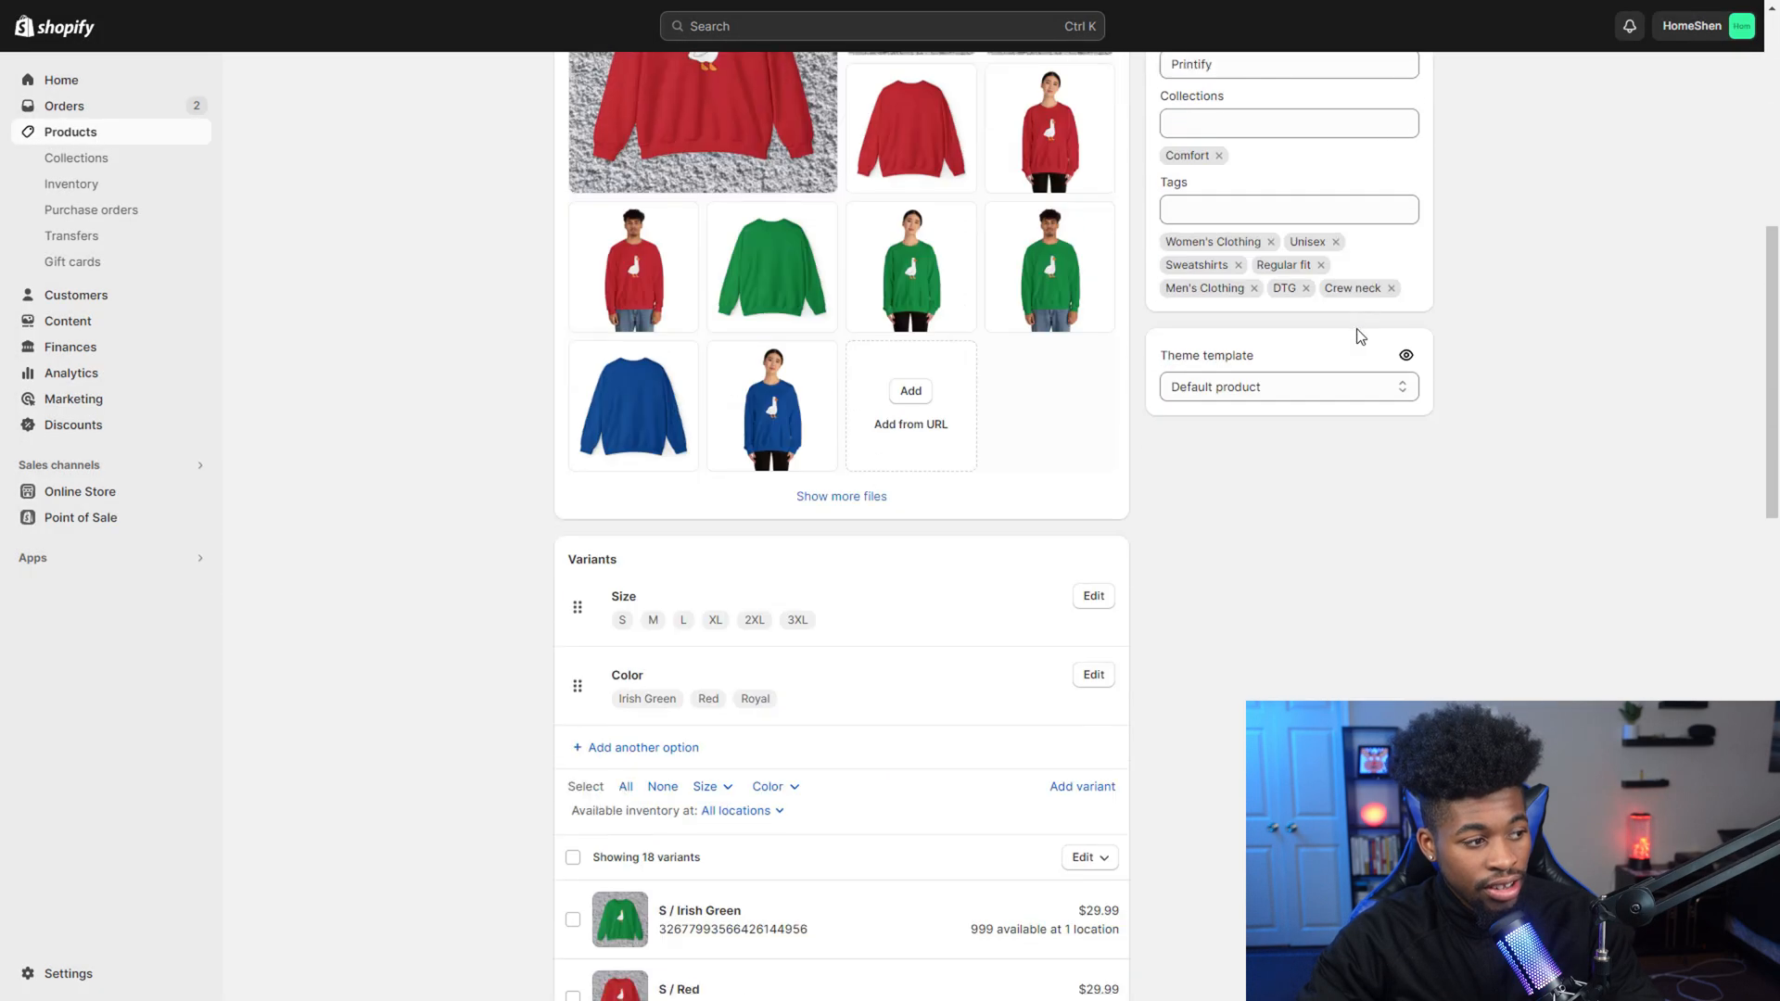
{"action": "scroll", "coordinate": [1024, 446], "scroll_direction": "down", "scroll_amount": 1}
{"action": "left_click", "coordinate": [574, 376]}
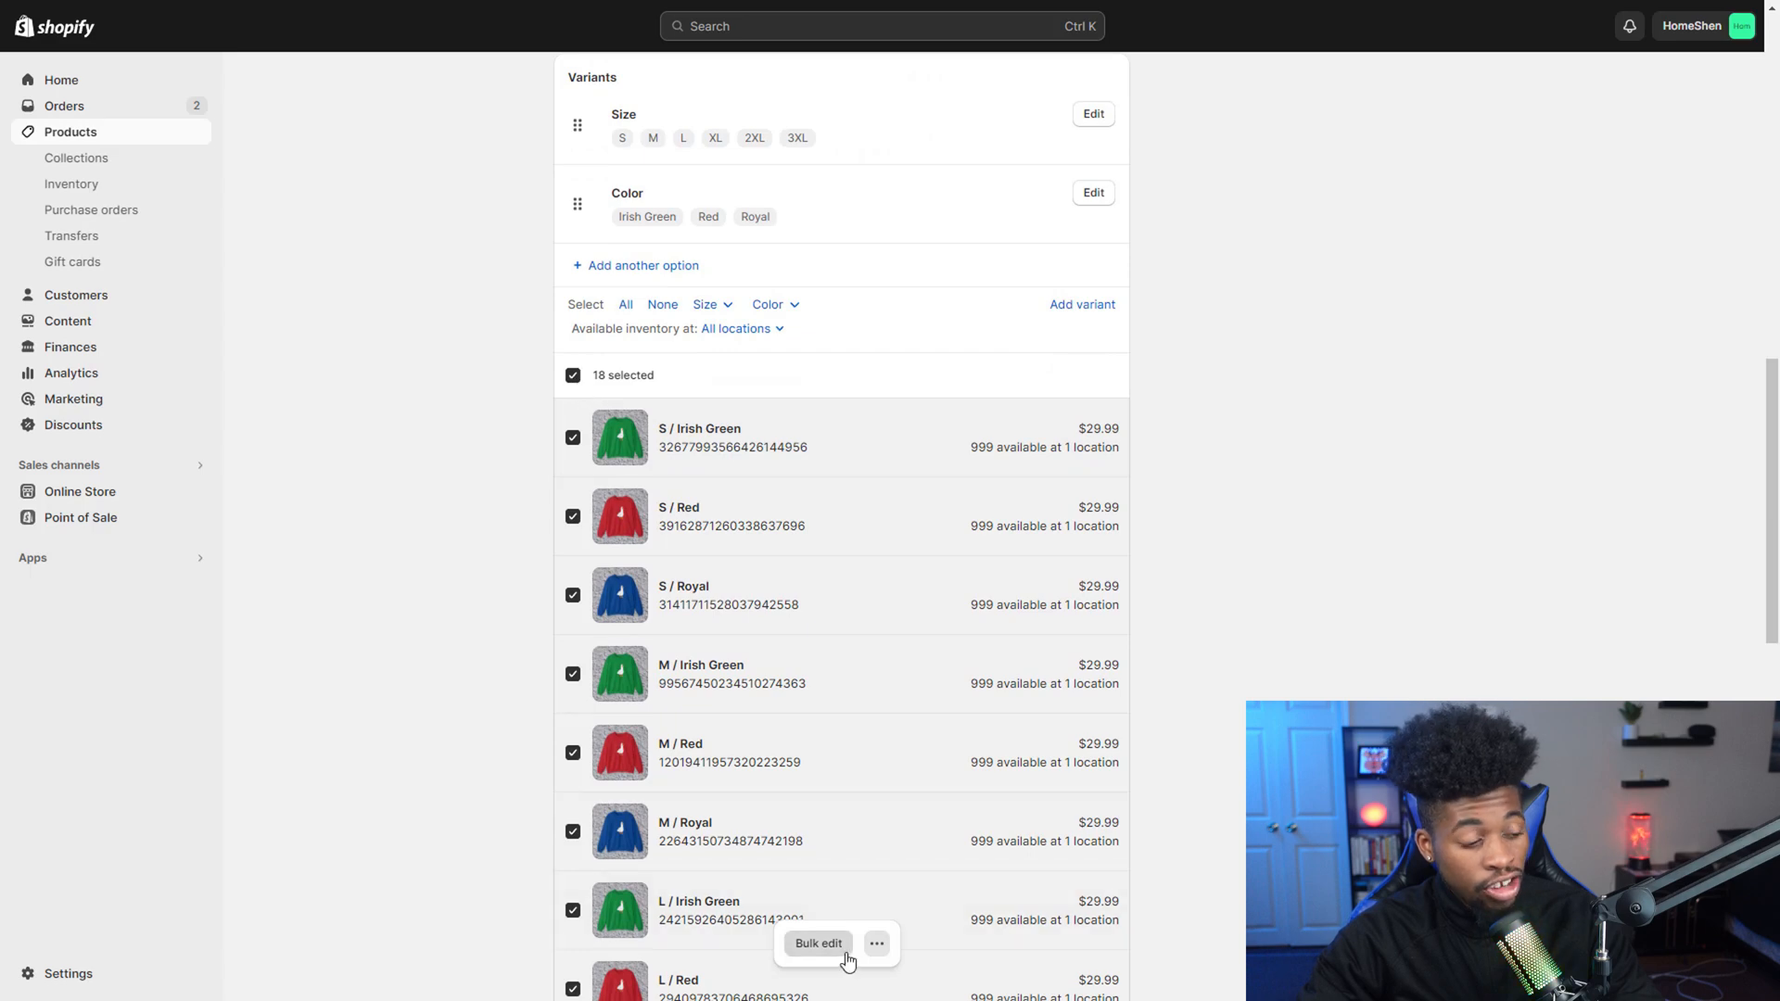
{"action": "left_click", "coordinate": [820, 945]}
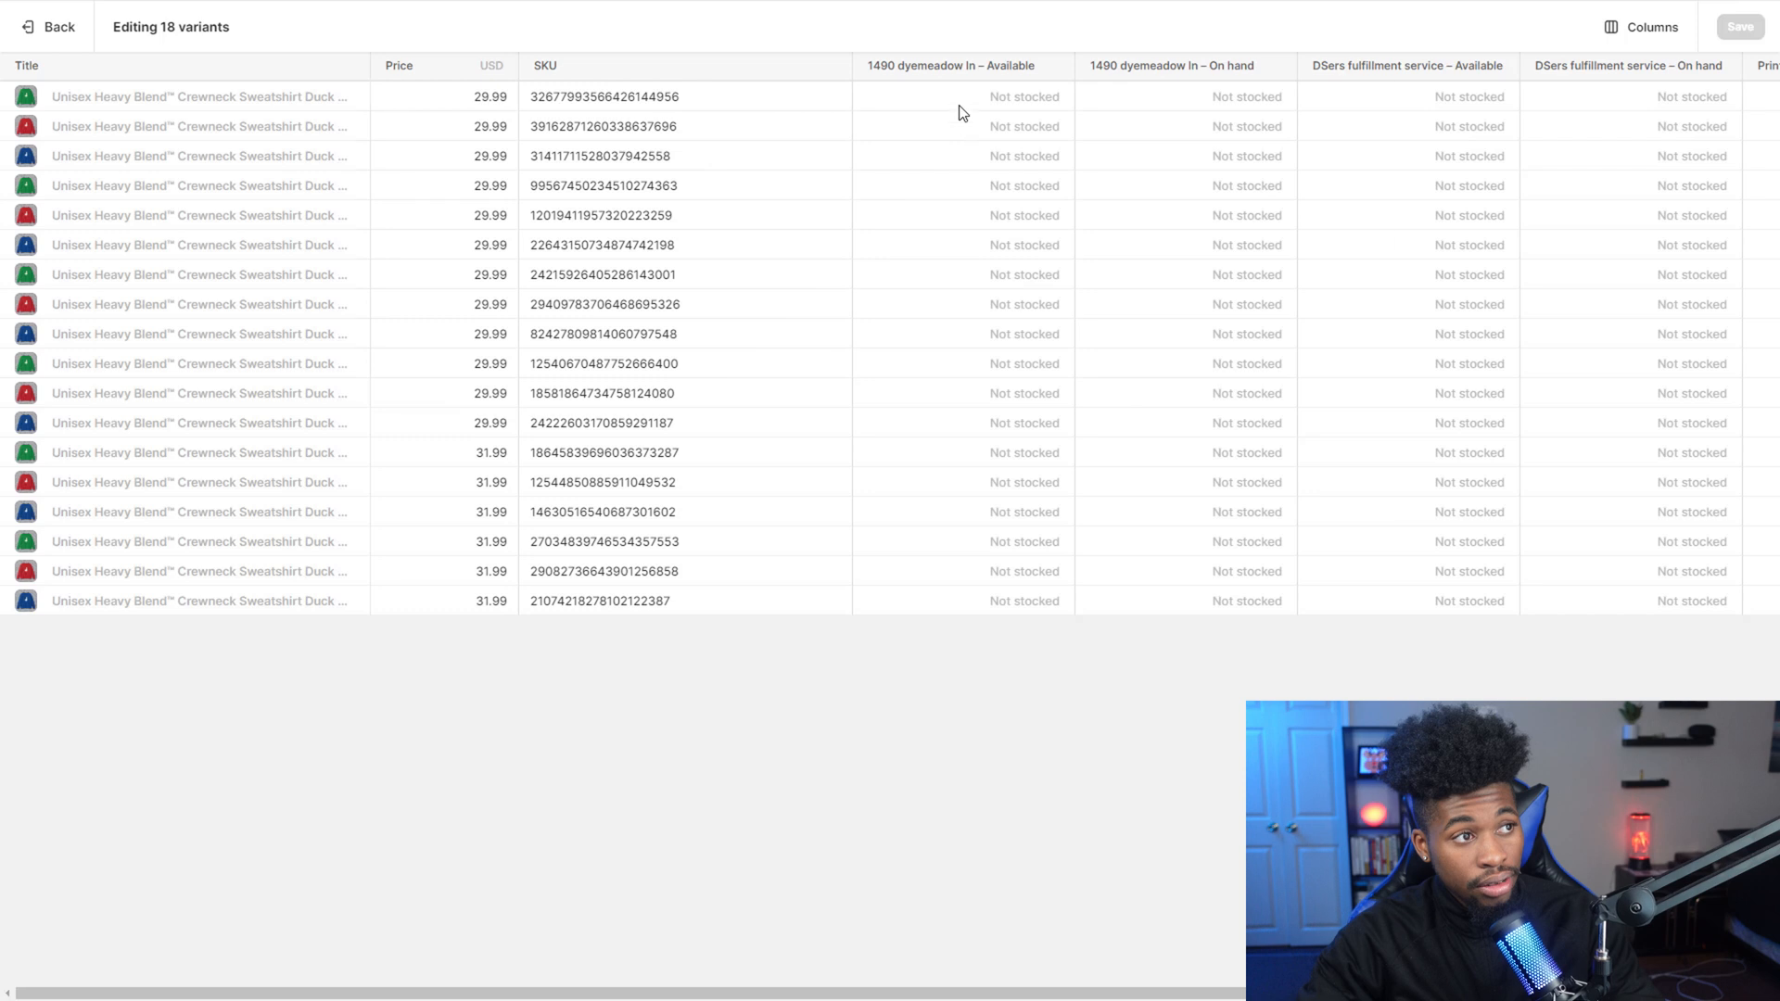
{"action": "left_click", "coordinate": [1644, 27]}
{"action": "scroll", "coordinate": [1463, 414], "scroll_direction": "down", "scroll_amount": 1}
{"action": "left_click", "coordinate": [1416, 392]}
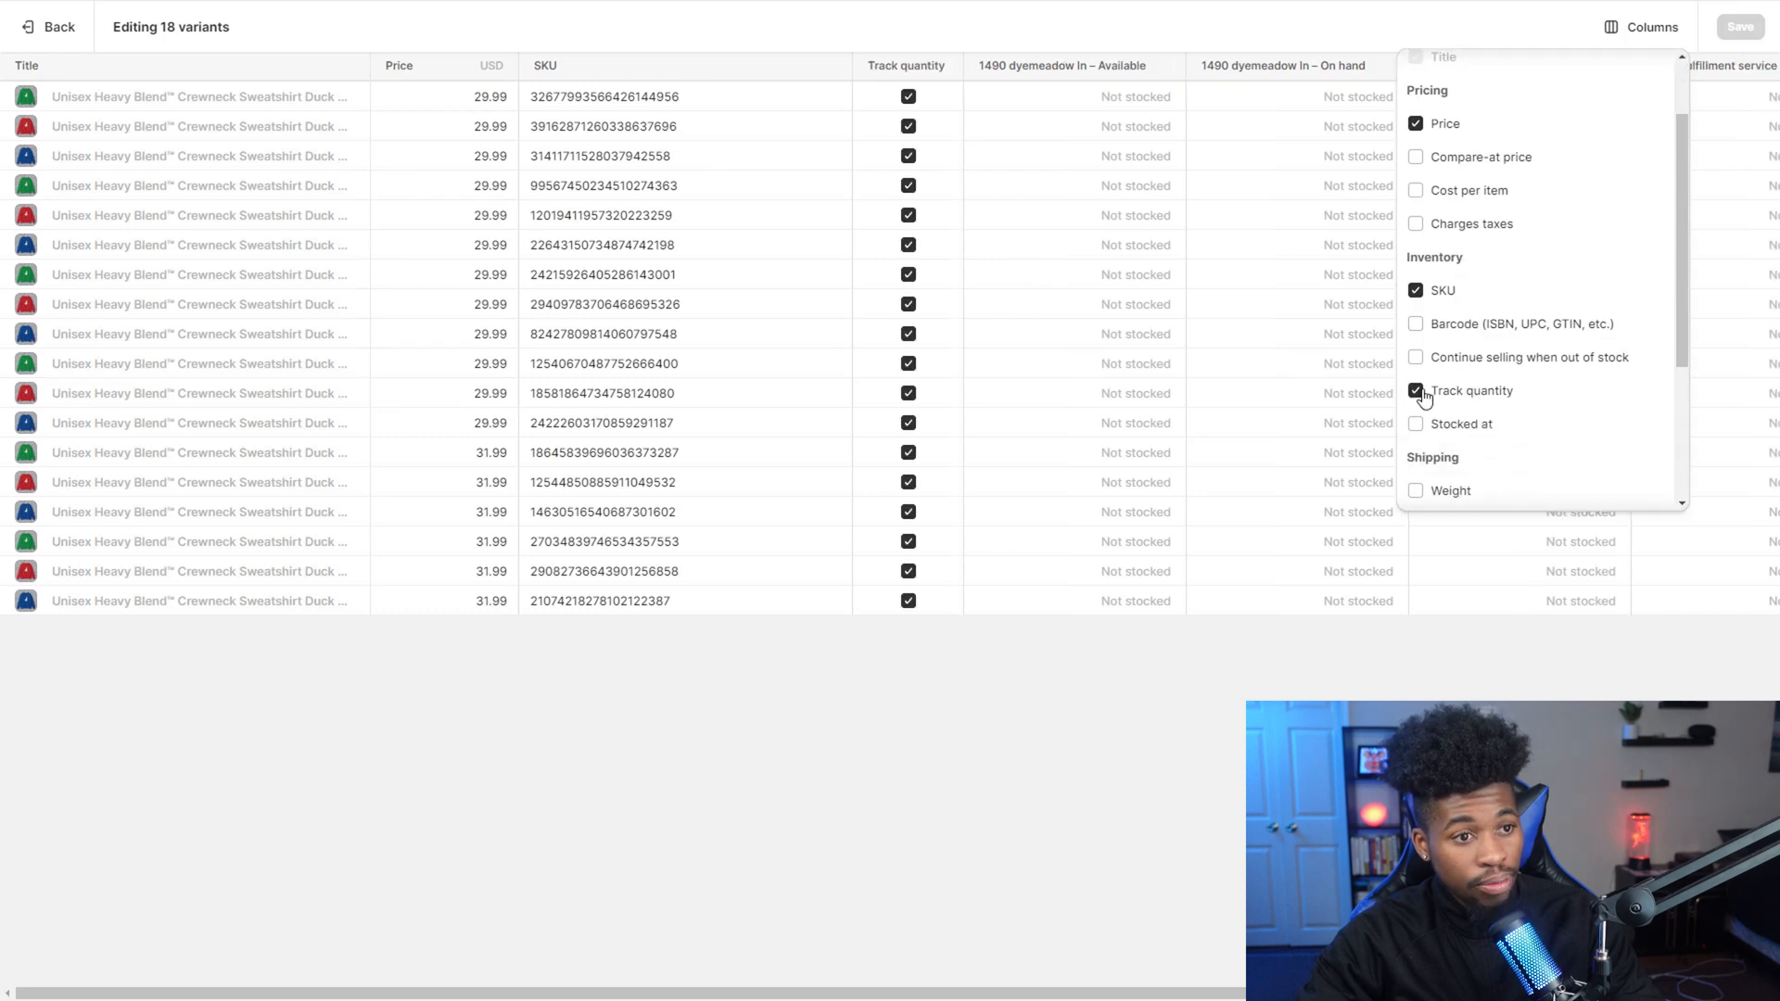
{"action": "left_click", "coordinate": [1083, 729]}
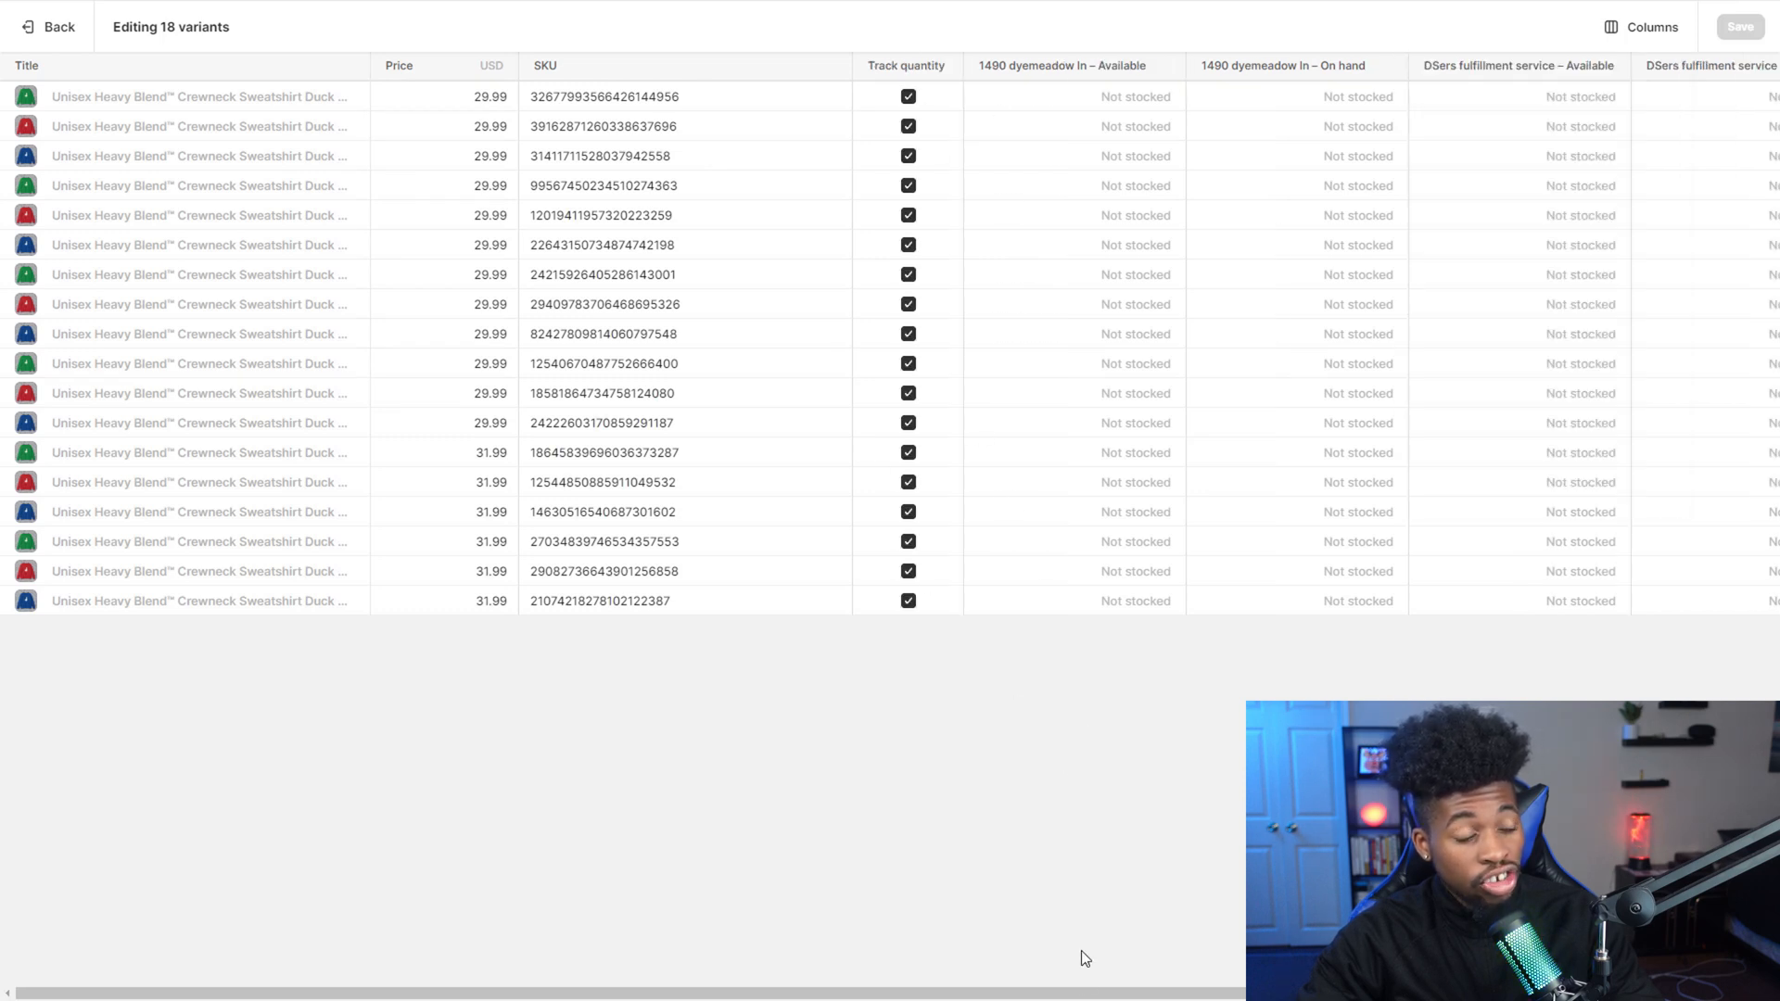
Inspect the Printify available quantity of the first variant without editing it and return to the product page
{"action": "left_click_drag", "start_coordinate": [1073, 999], "coordinate": [1524, 992]}
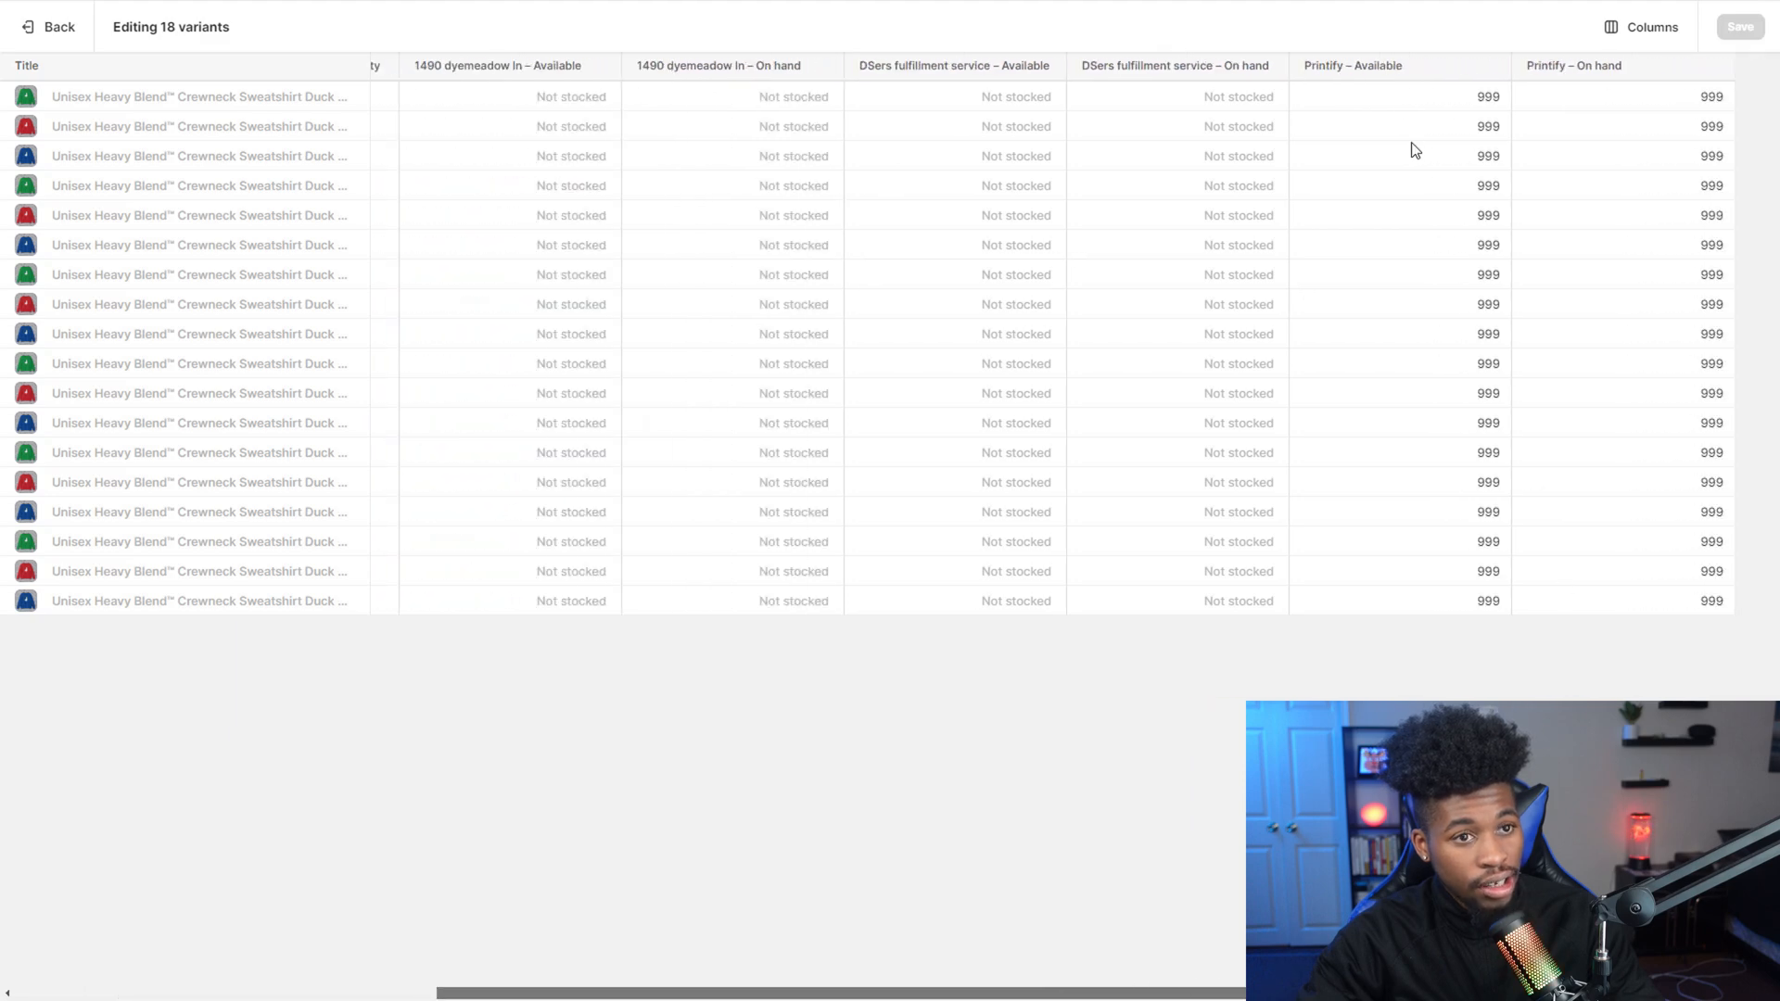
{"action": "left_click", "coordinate": [1403, 93]}
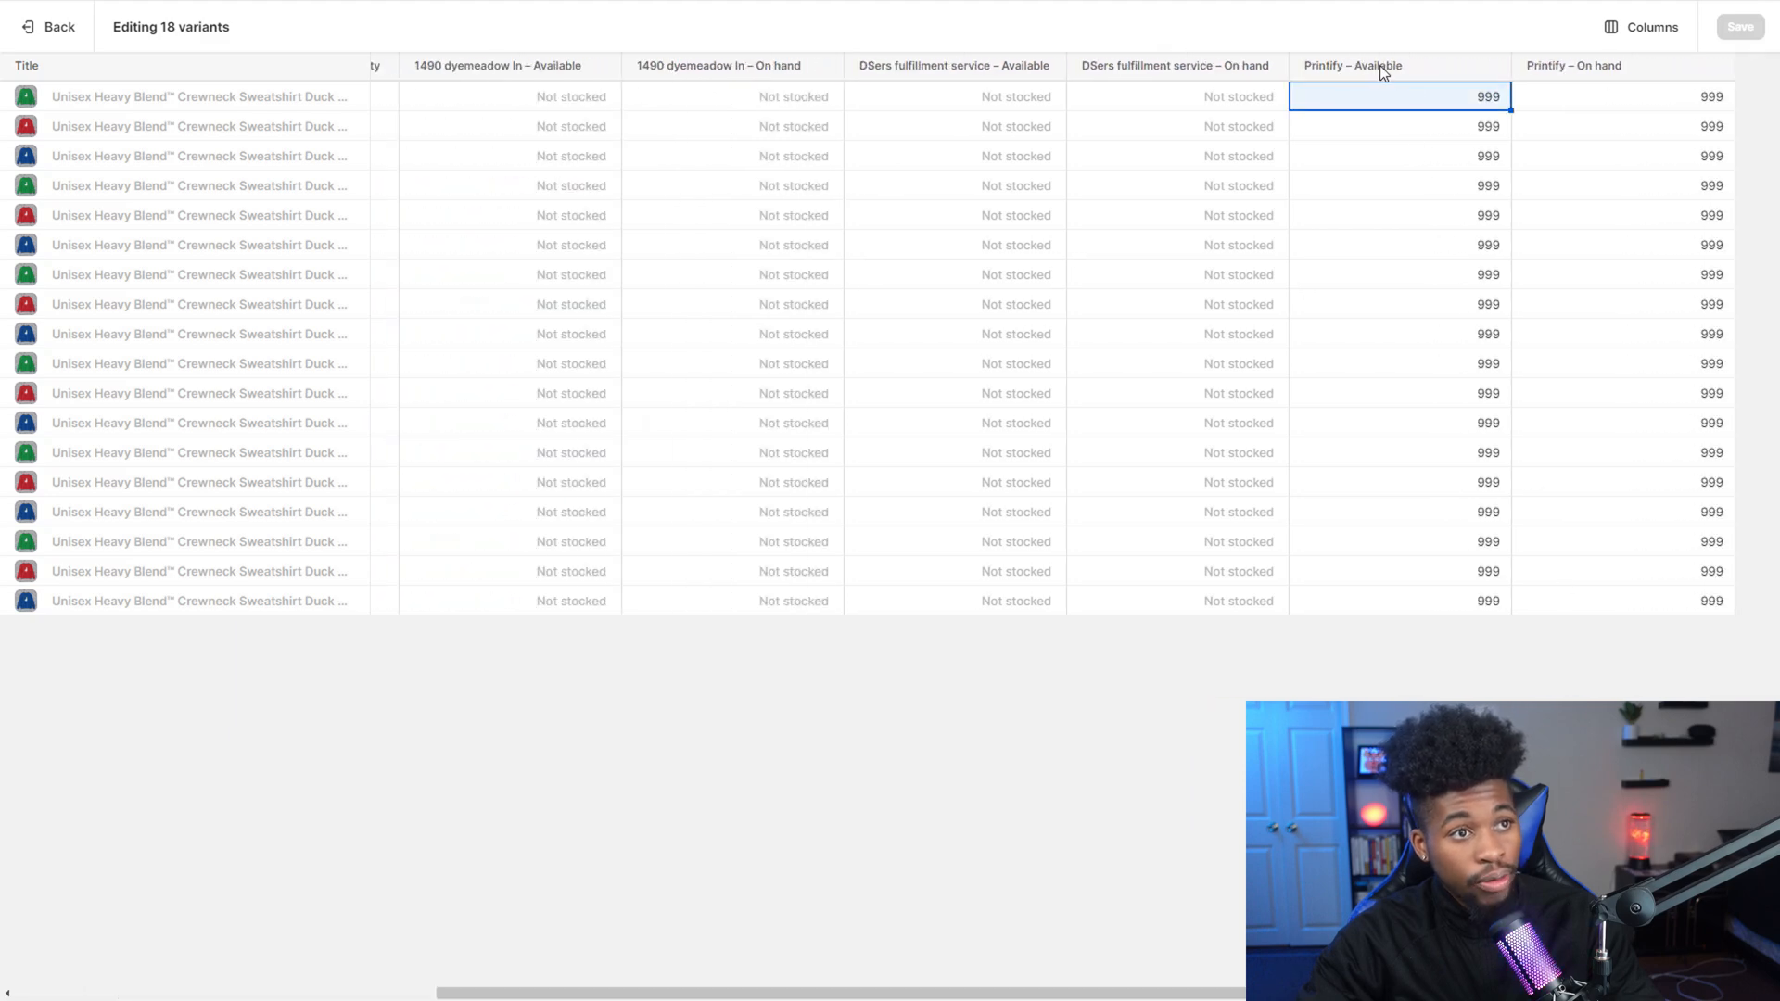
{"action": "double_click", "coordinate": [1462, 102]}
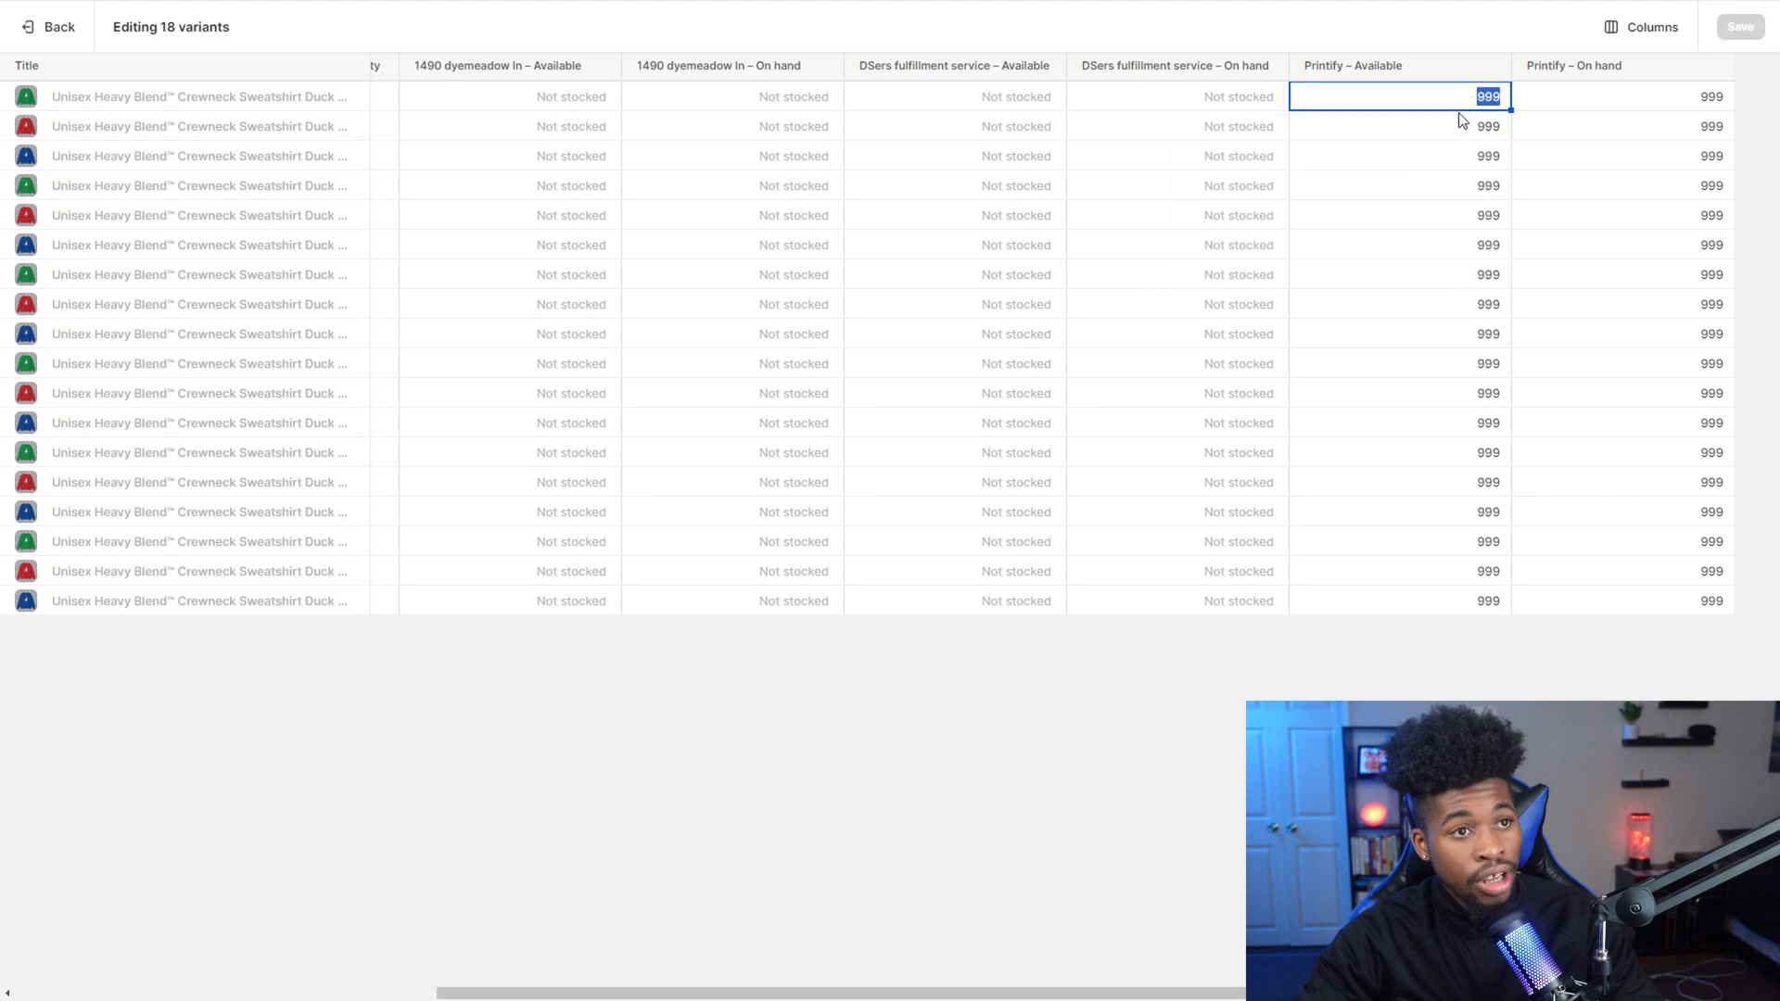
{"action": "left_click", "coordinate": [5, 26]}
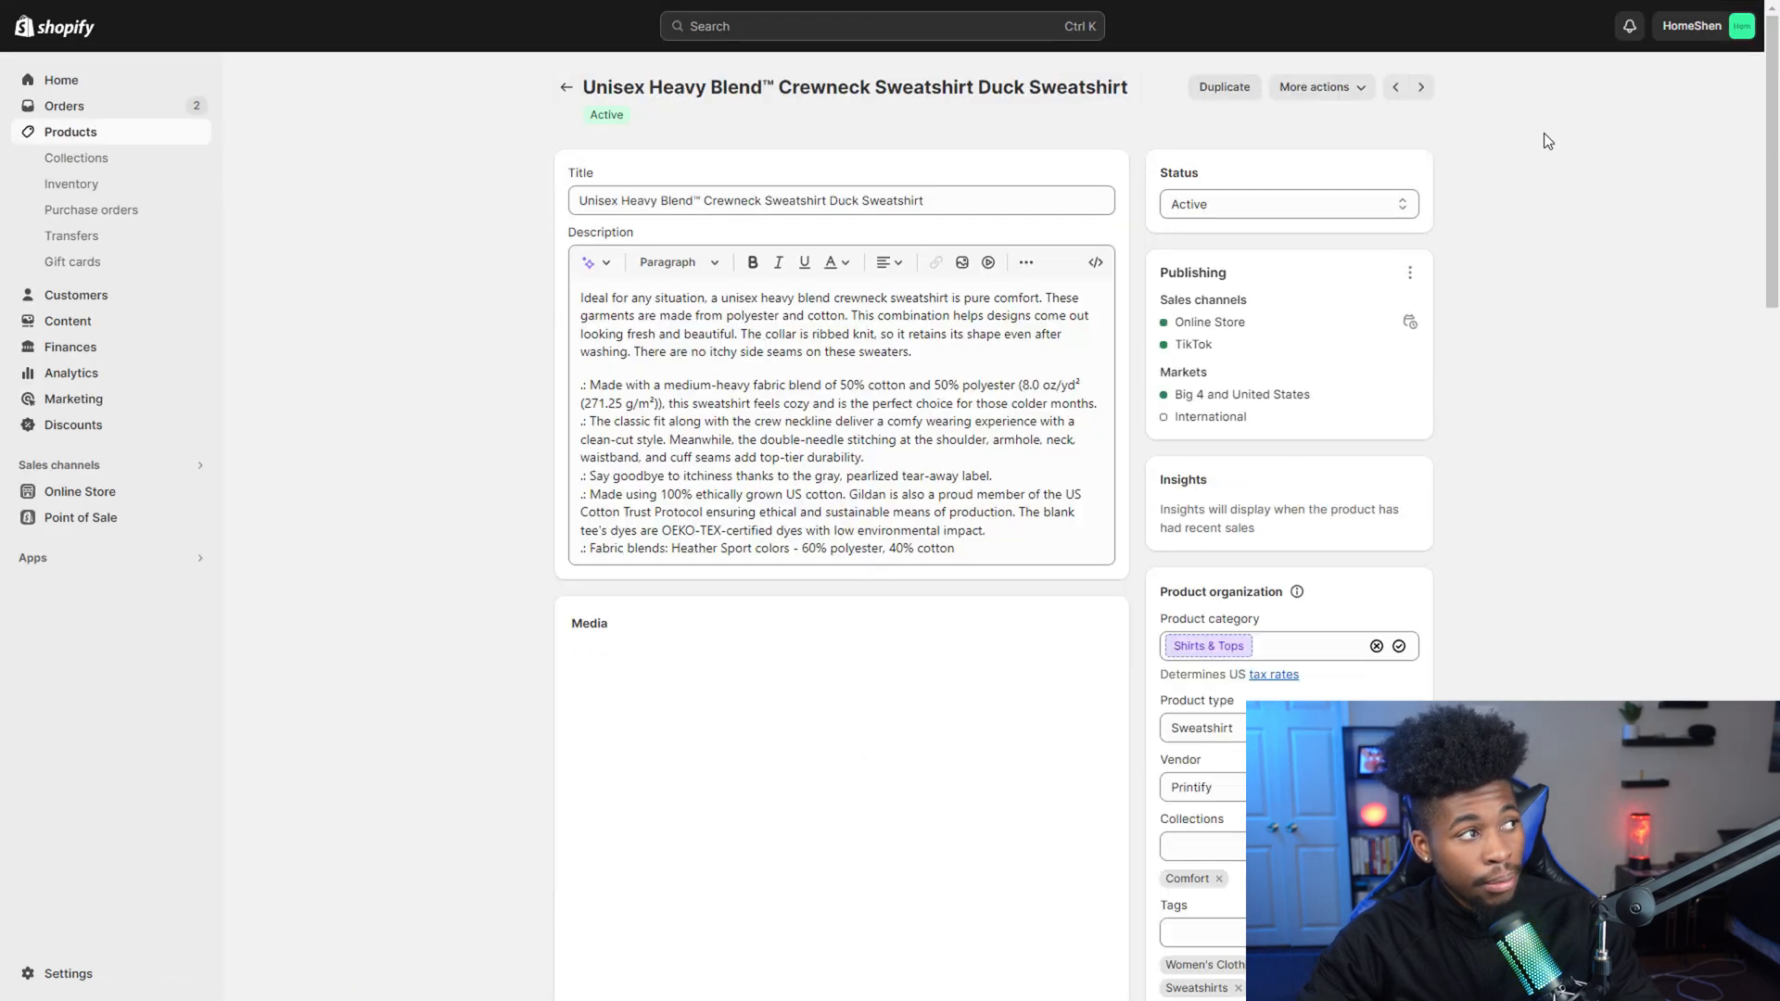